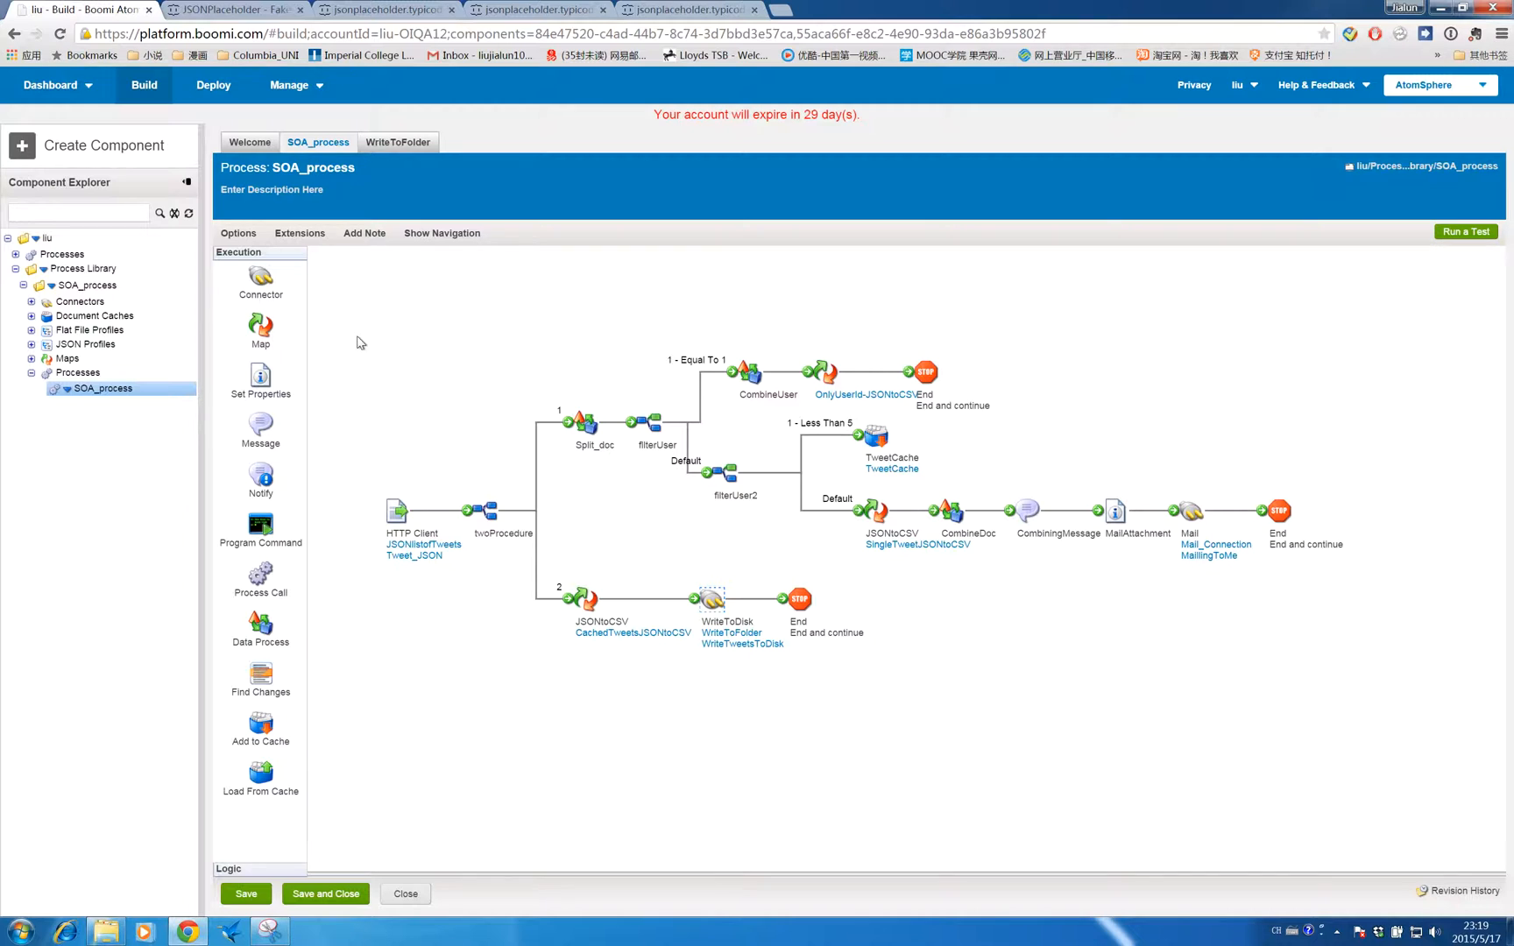
- Open the HTTP Client start shape's JSONlistofTweets connection and examine its URL setting
drag(358, 338, 1393, 692)
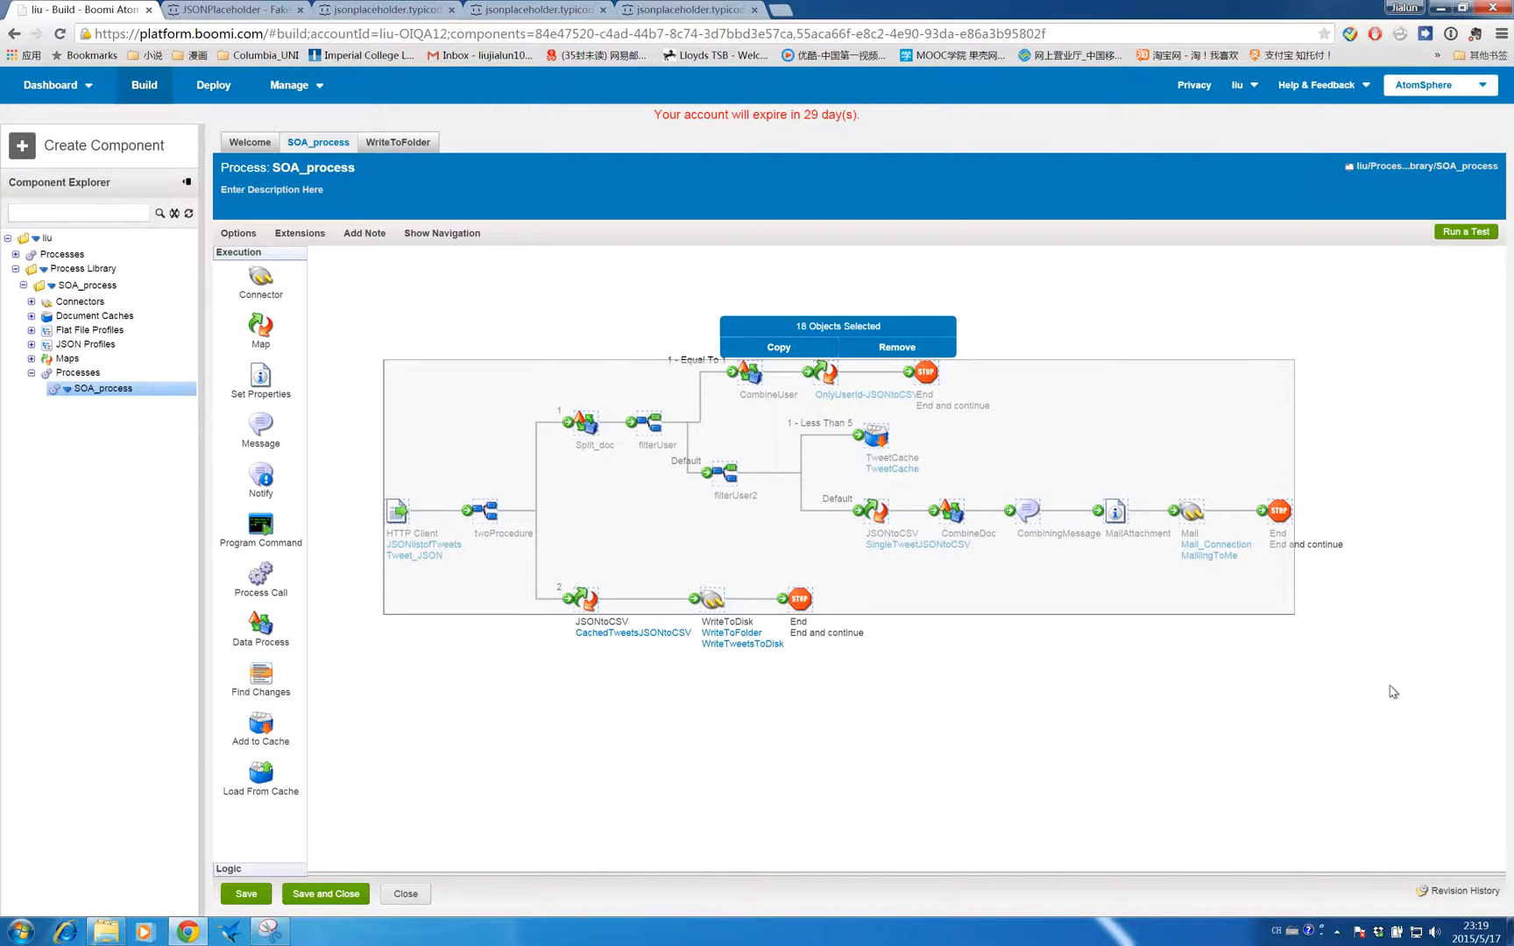
click(1315, 741)
mouse_move(396, 495)
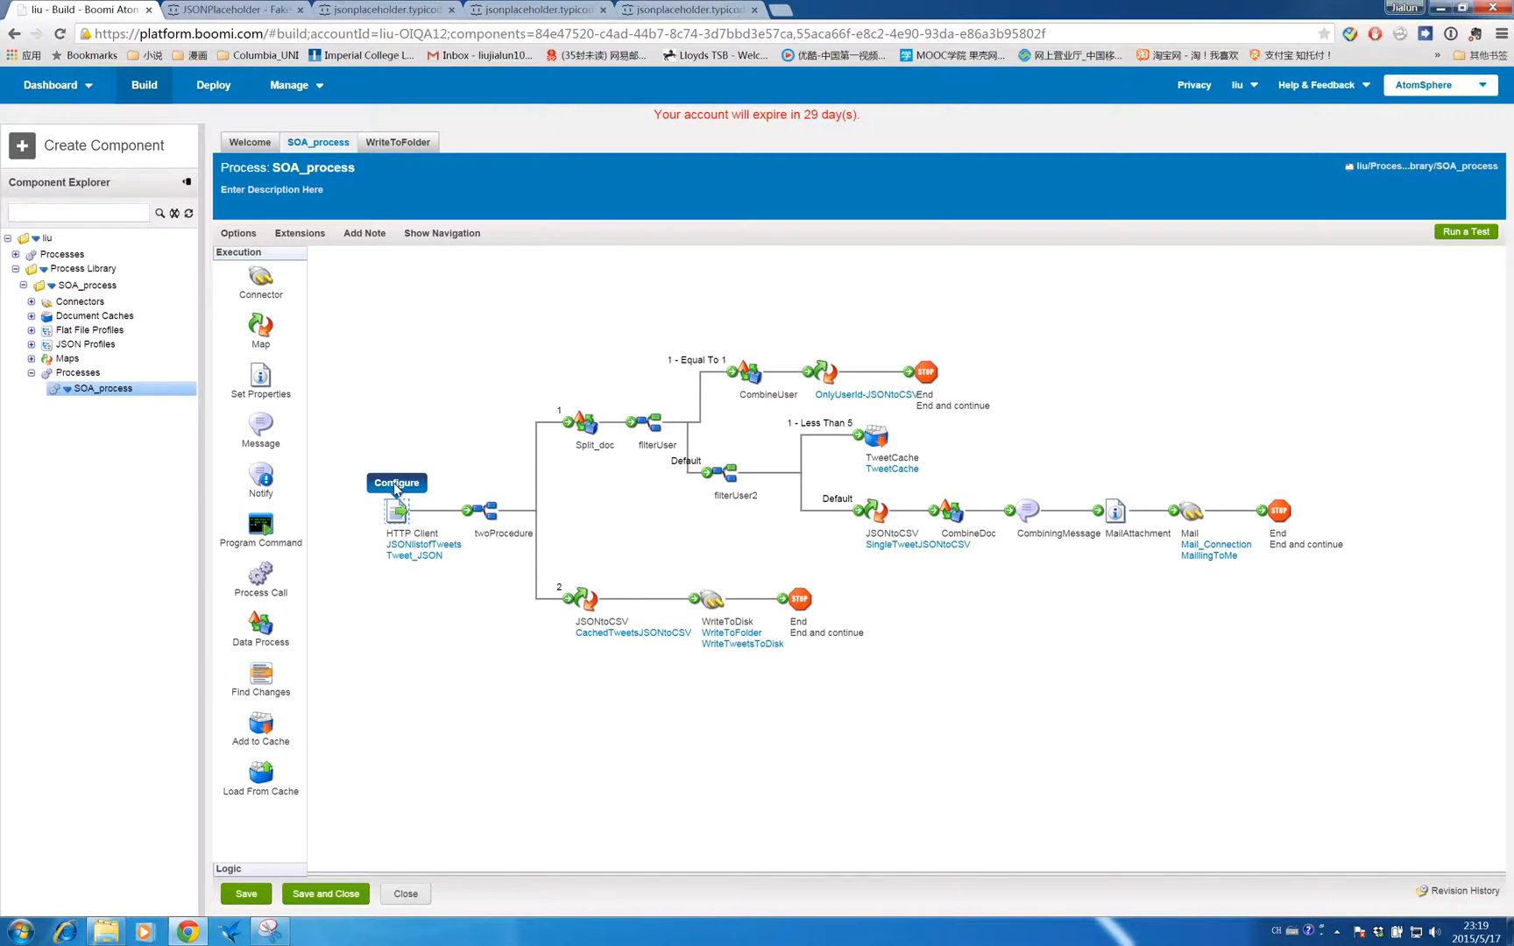
click(393, 485)
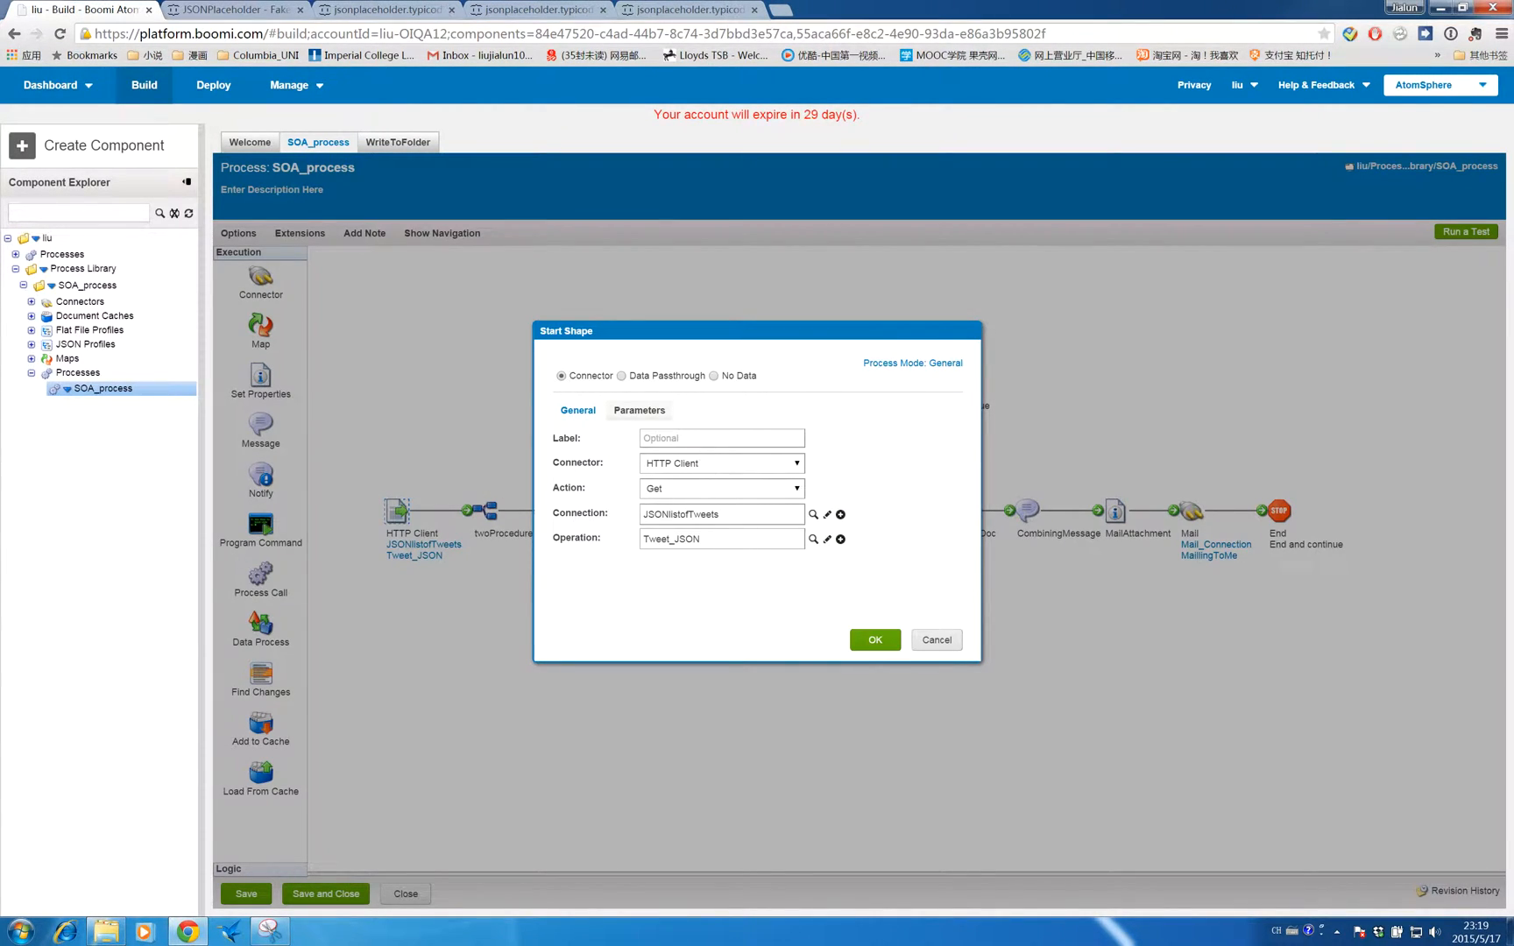
click(826, 515)
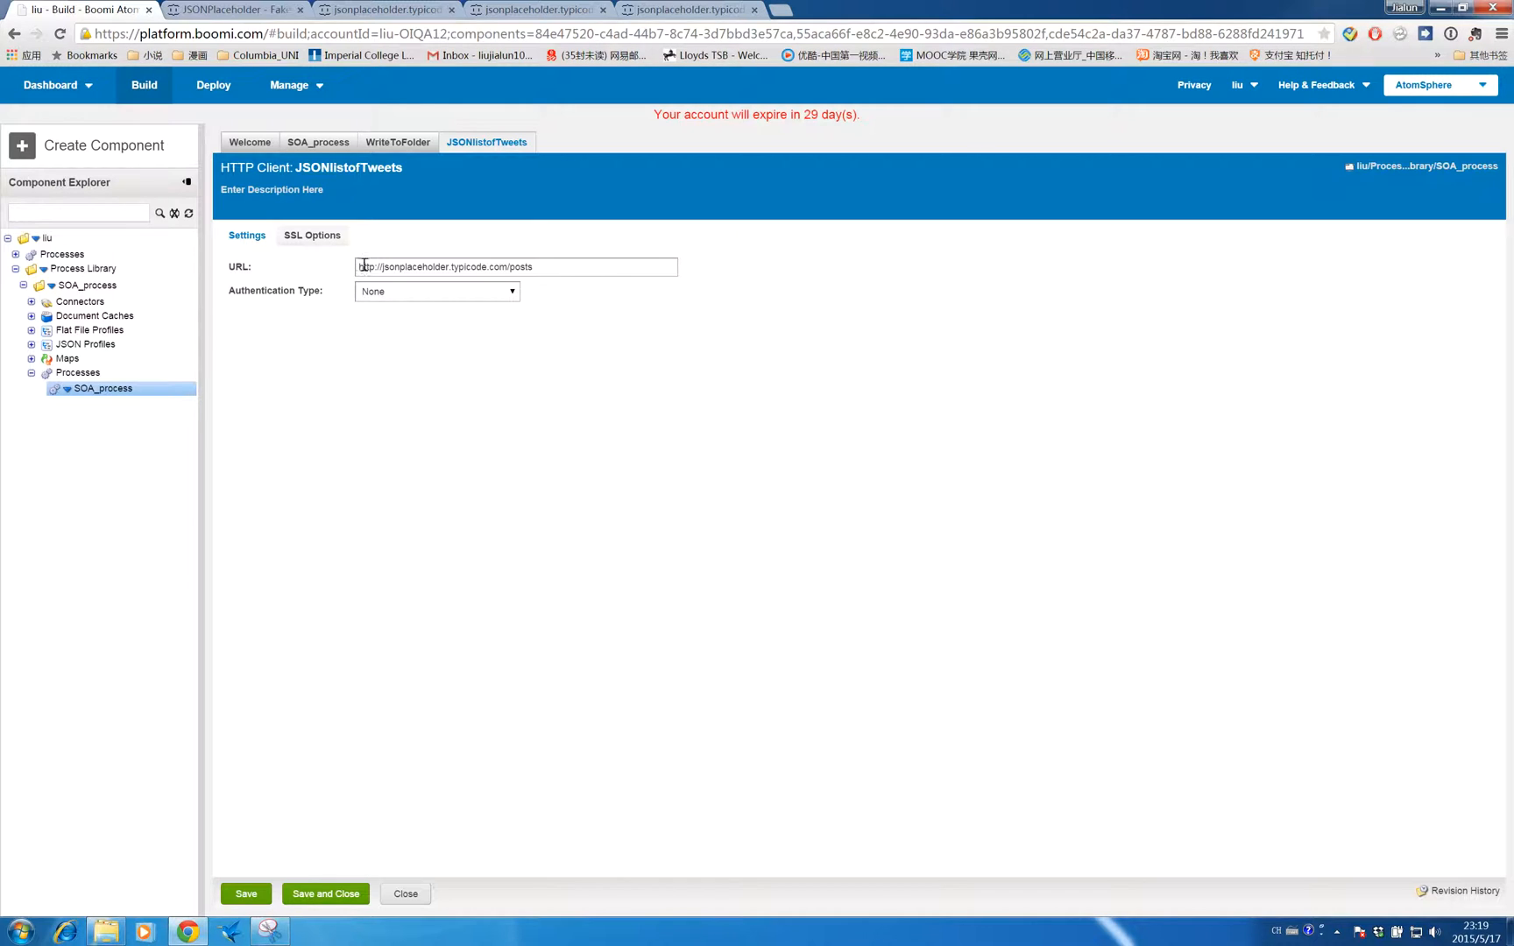
triple_click(563, 268)
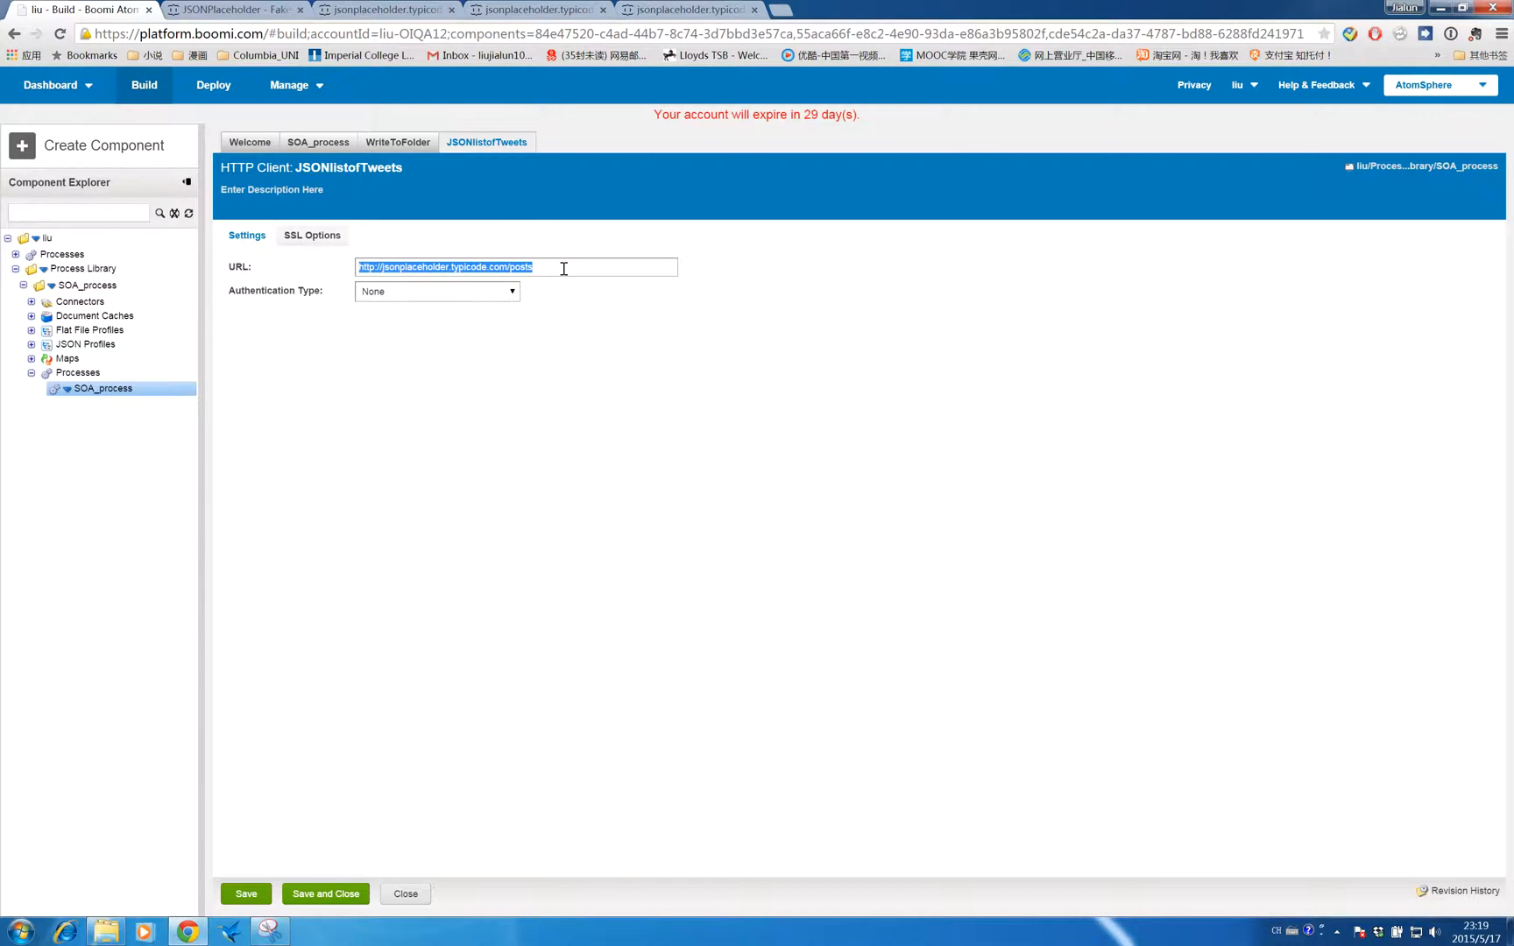
- Examine the JSON posts data returned by that URL in the browser tab
click(383, 10)
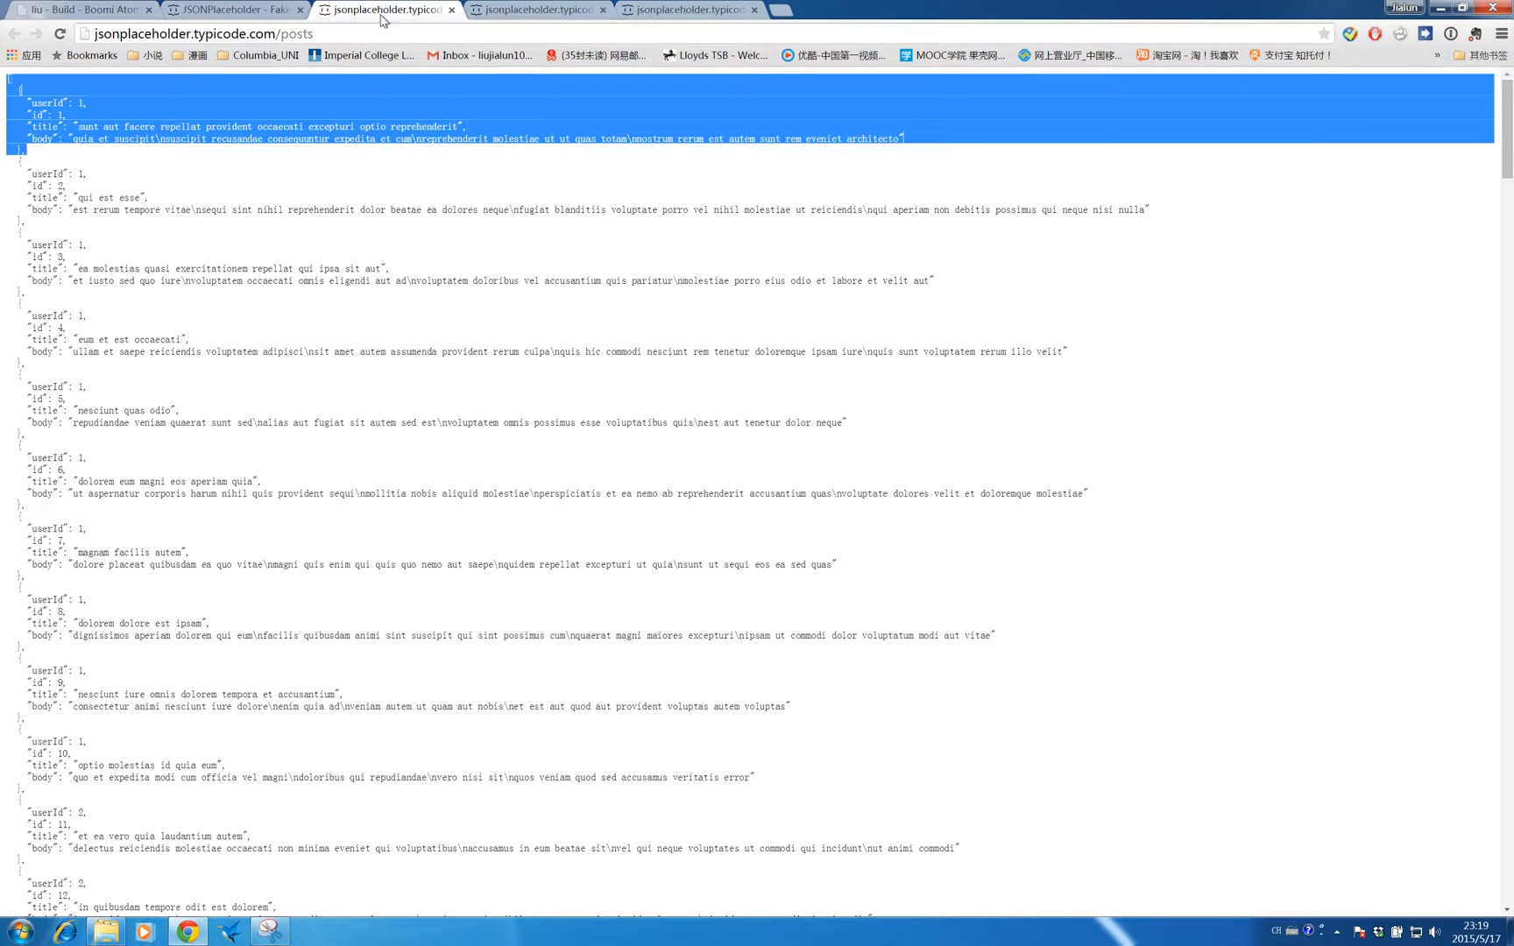
click(149, 221)
drag(7, 80, 189, 401)
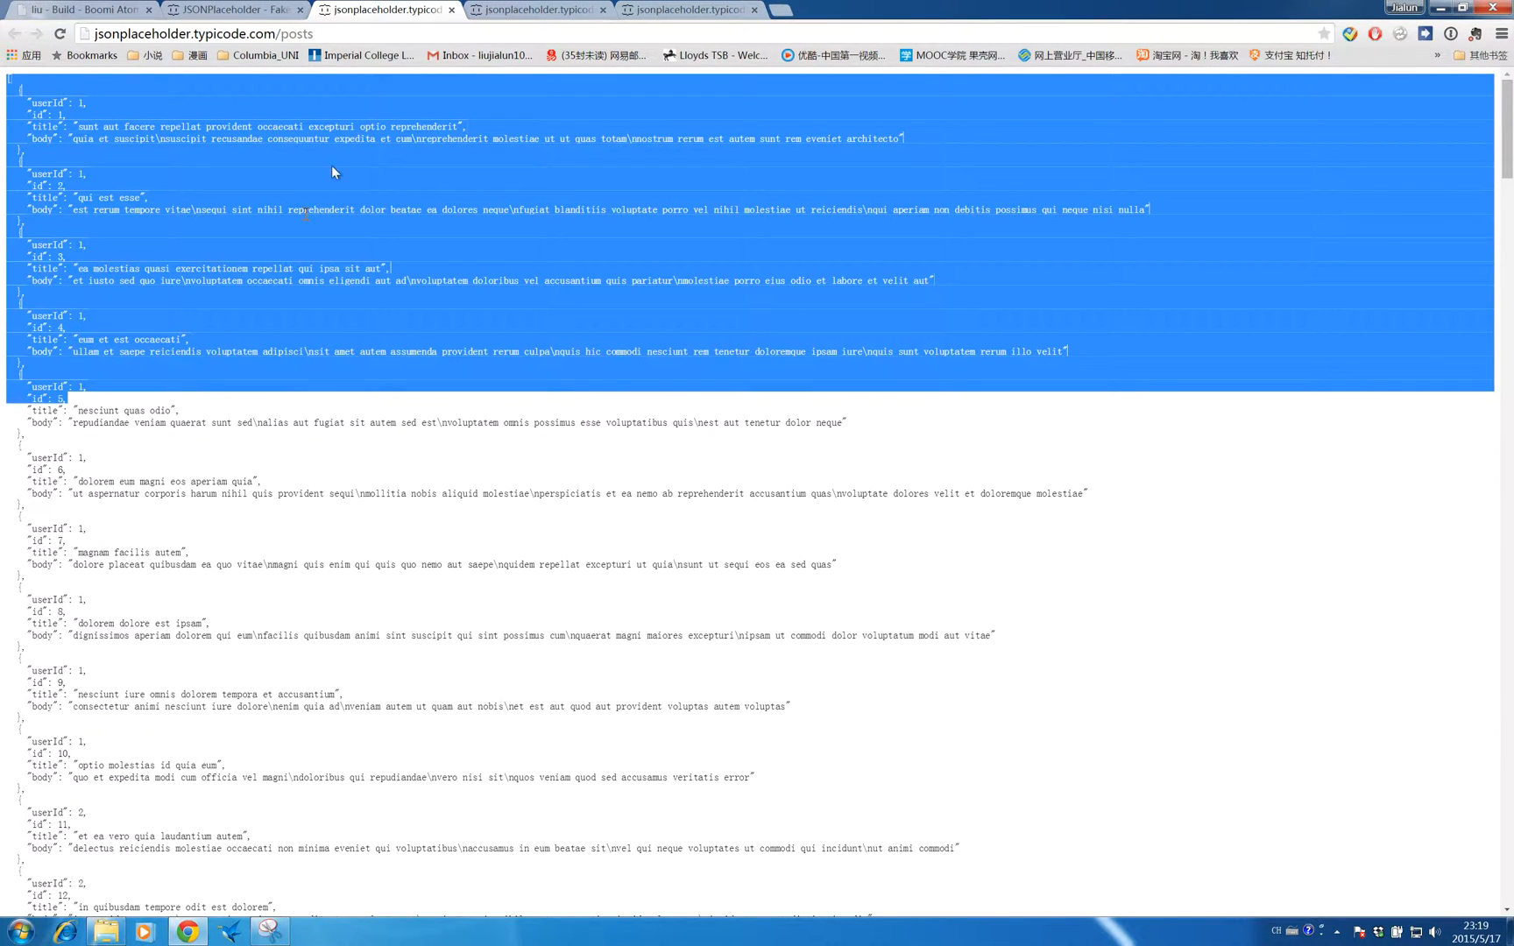
click(338, 165)
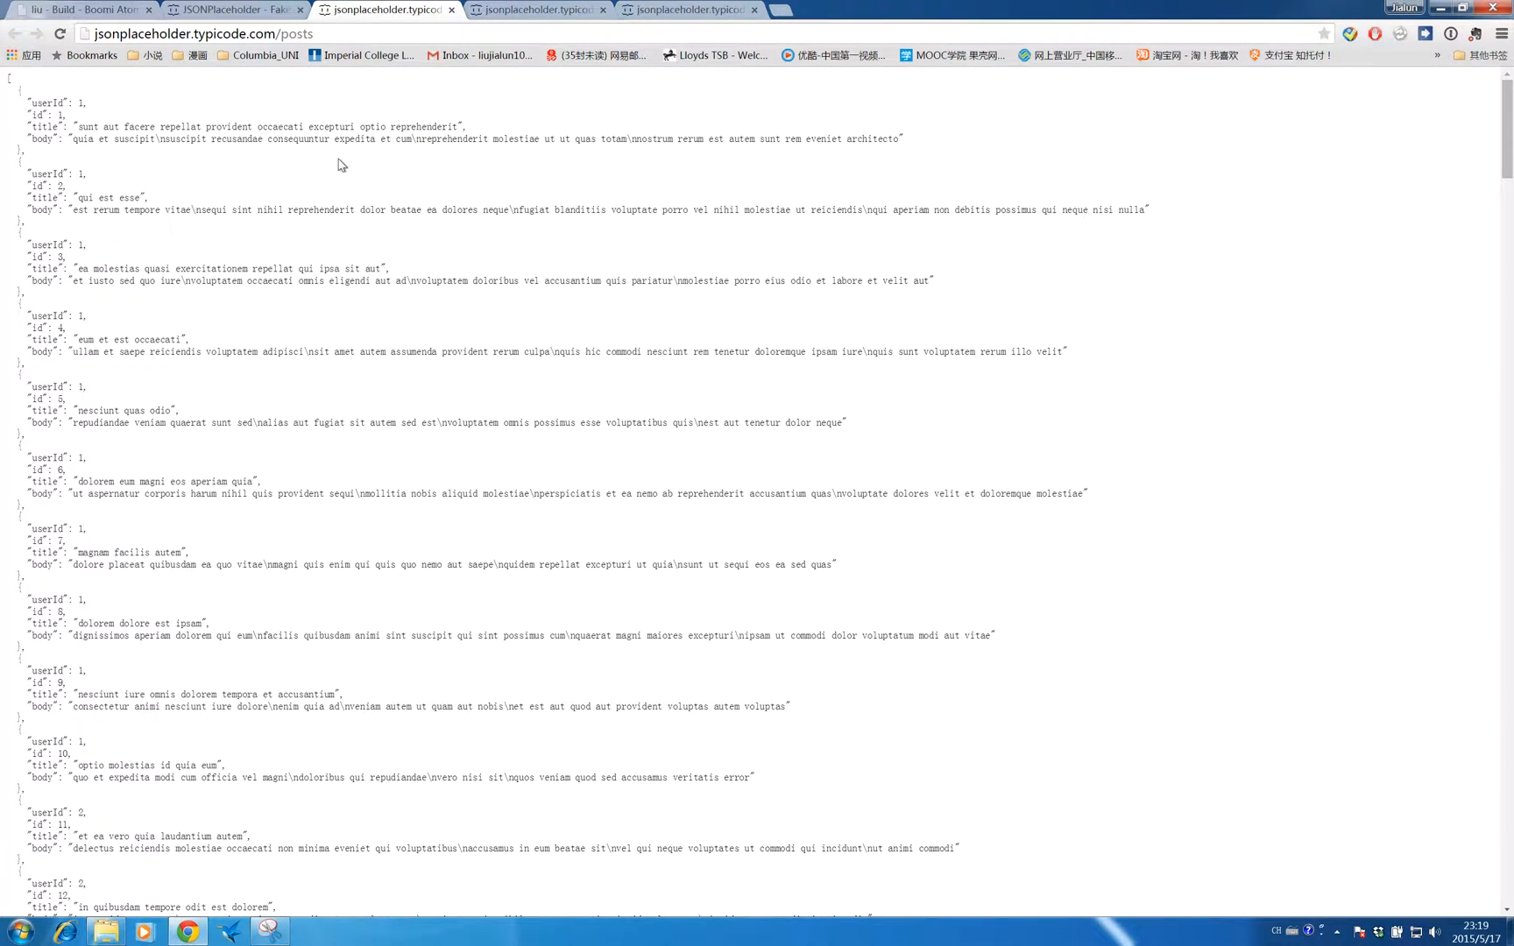
- Close the connection and the start shape dialog without making changes
click(99, 7)
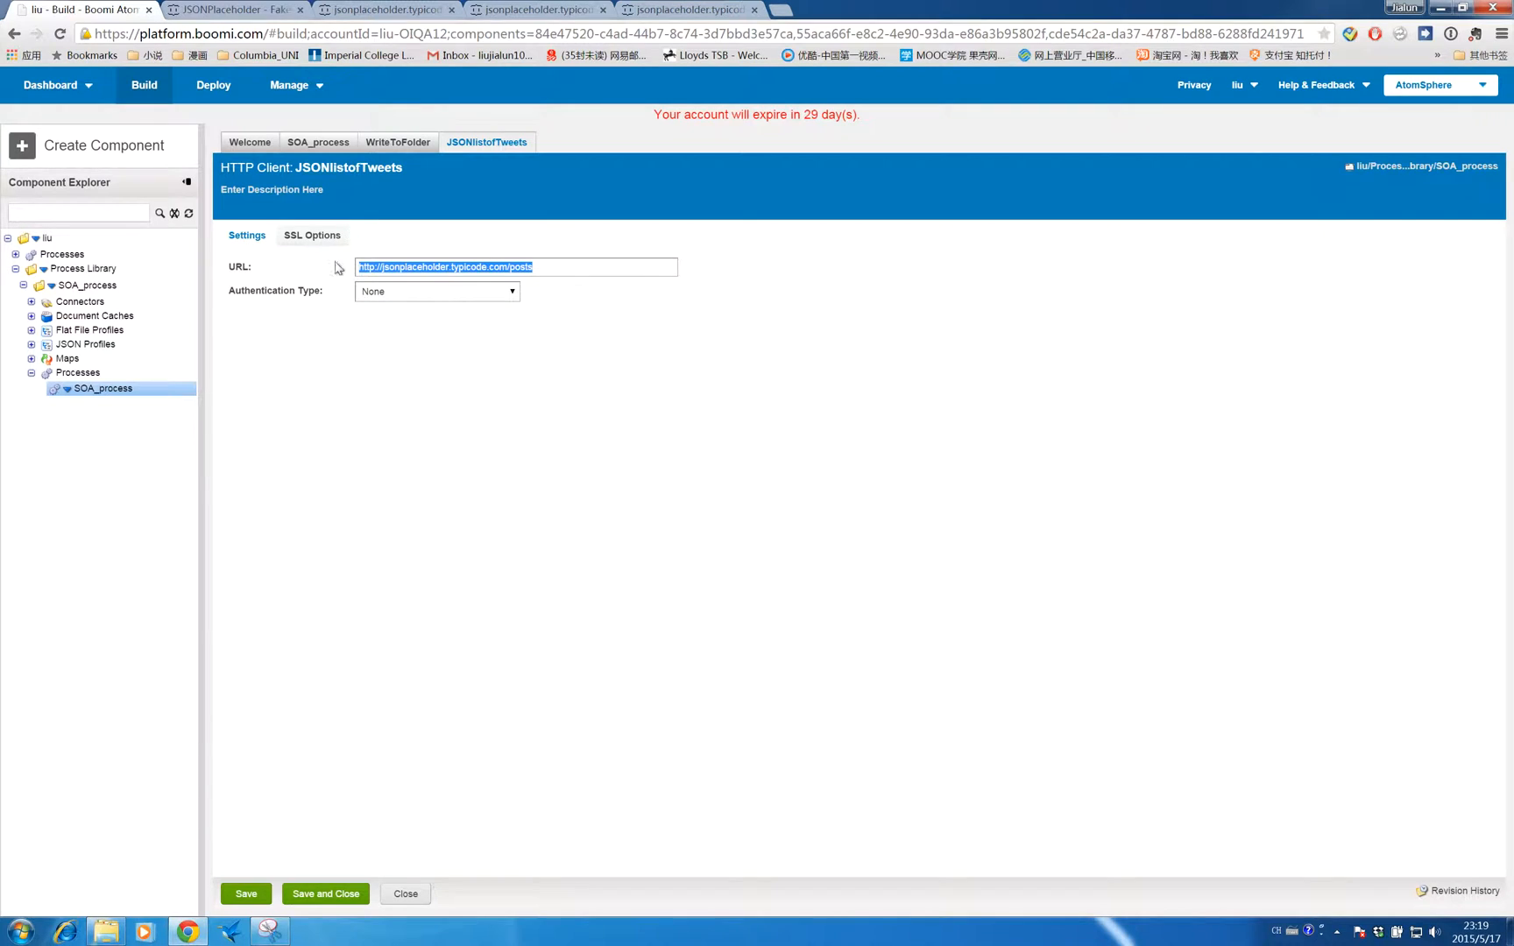
click(306, 891)
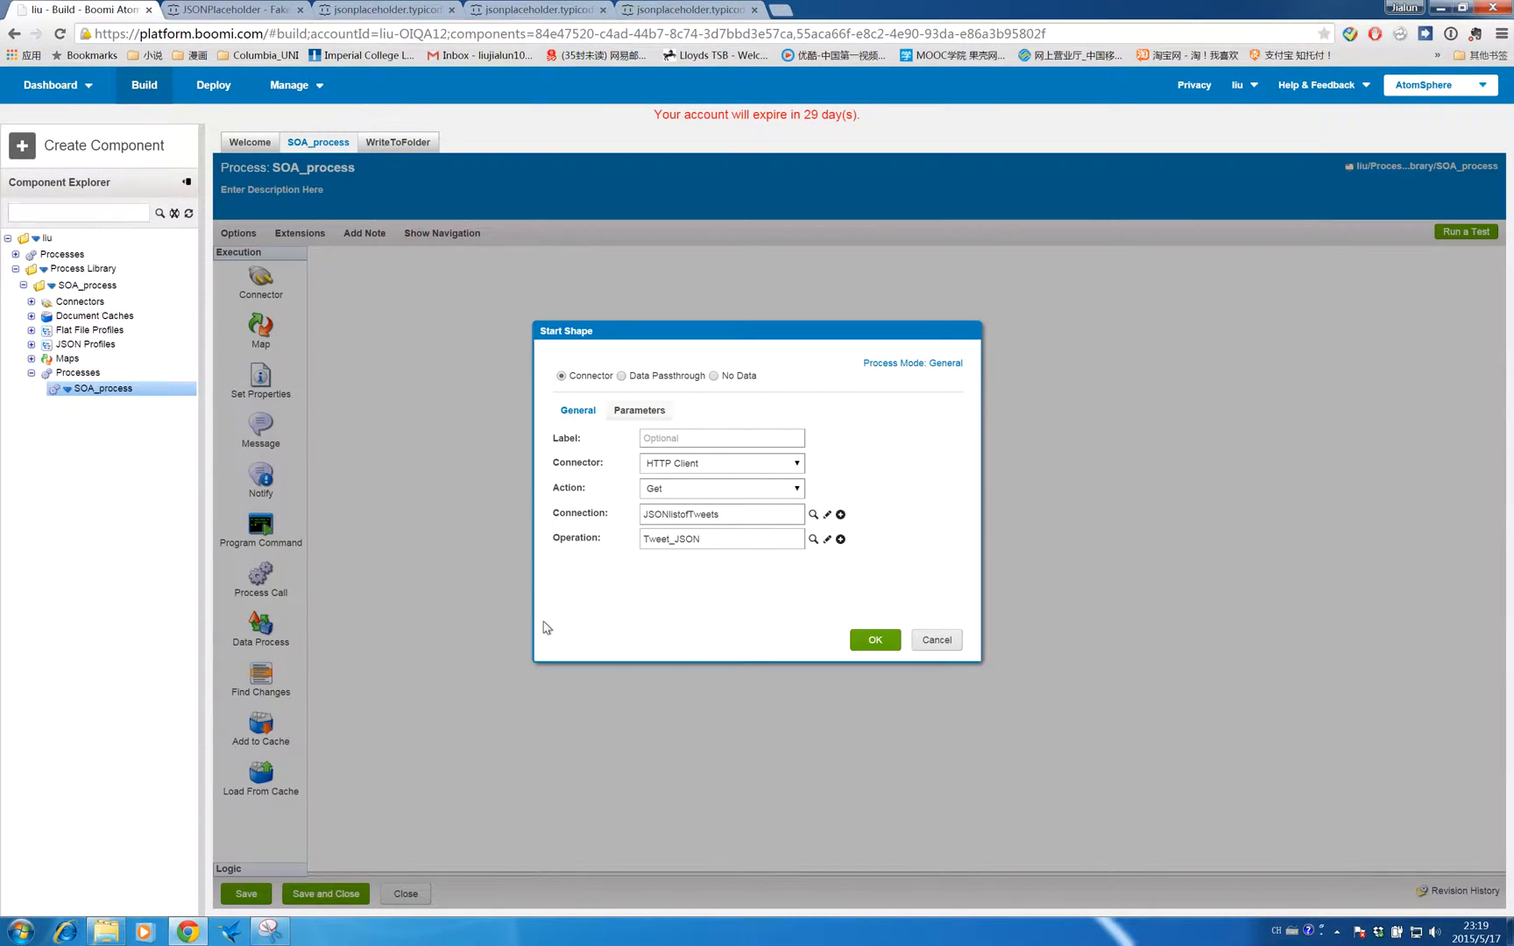
click(867, 636)
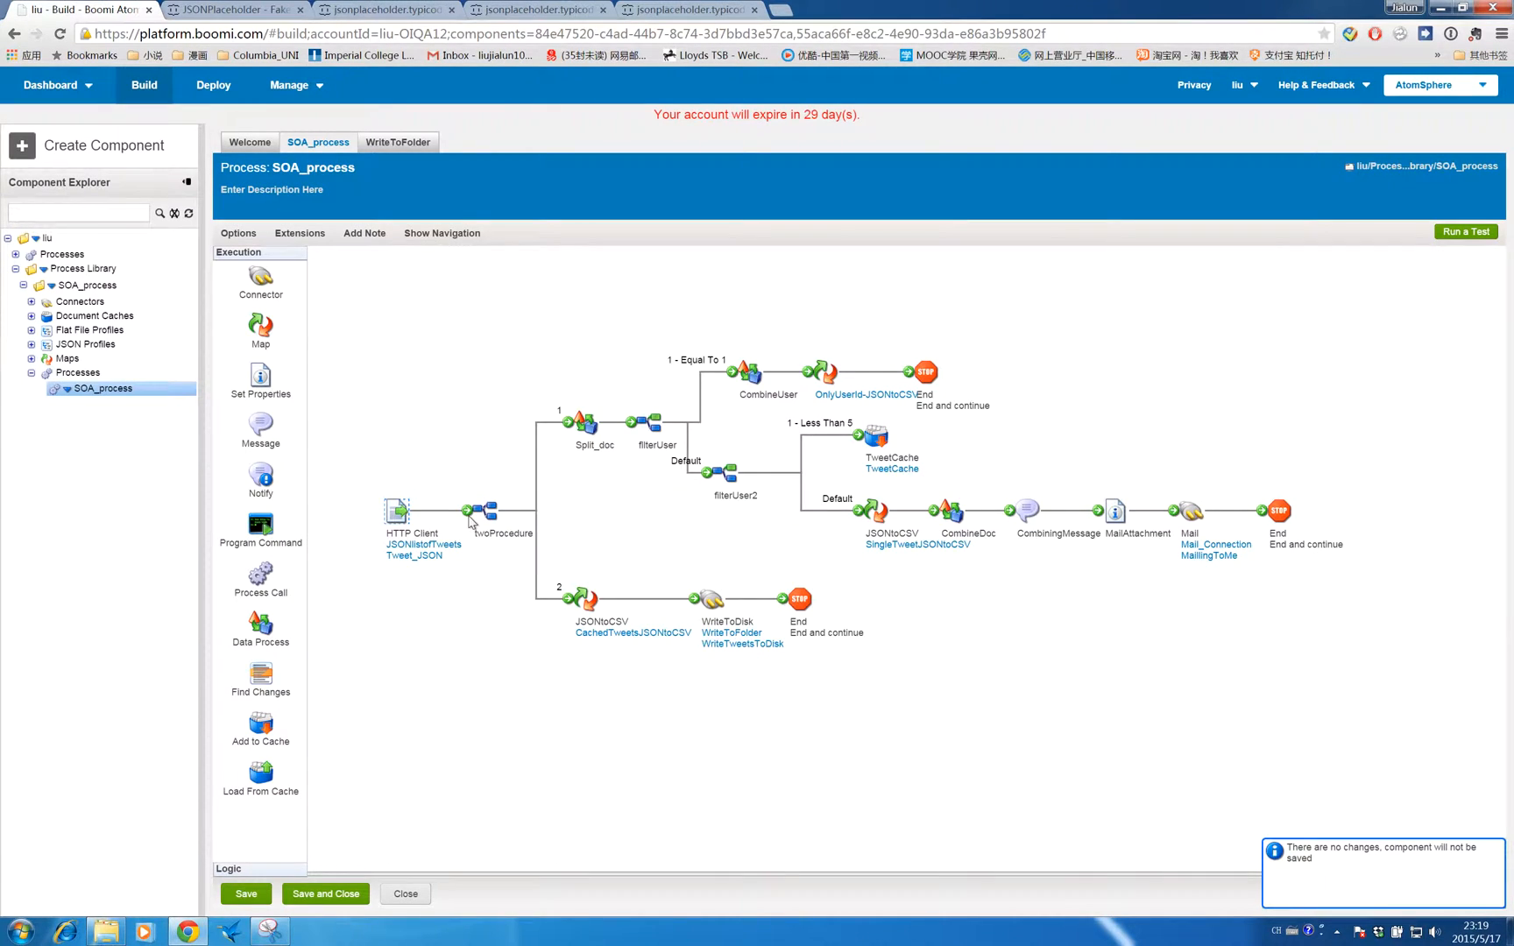
- Compare the JSONPlaceholder routes page with the posts output in the browser tabs
mouse_move(472, 498)
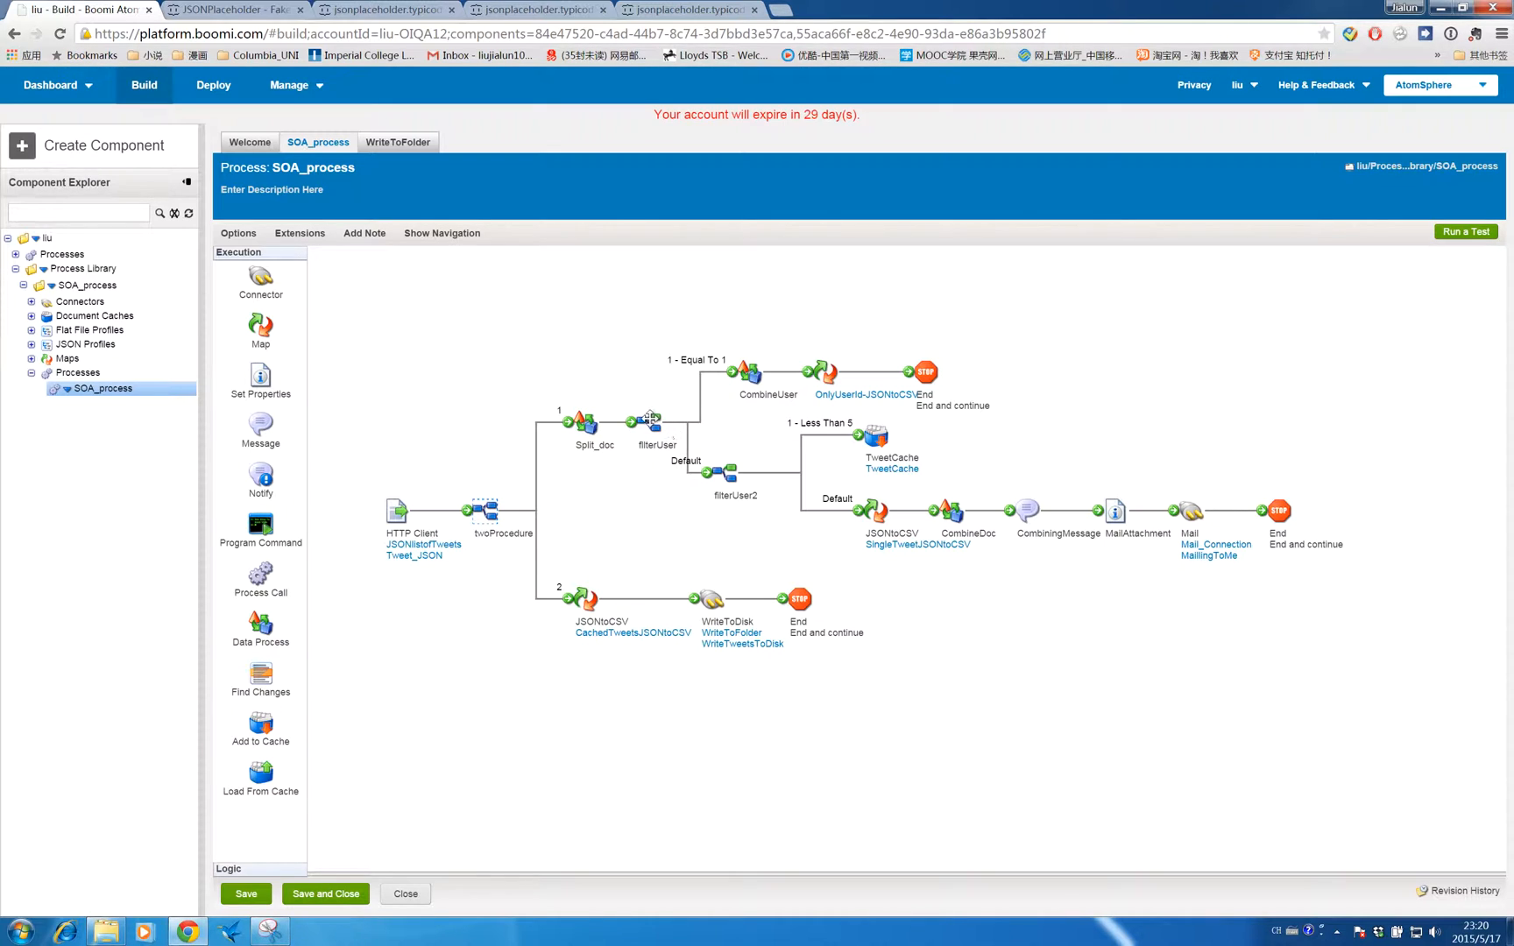
mouse_move(650, 418)
click(244, 13)
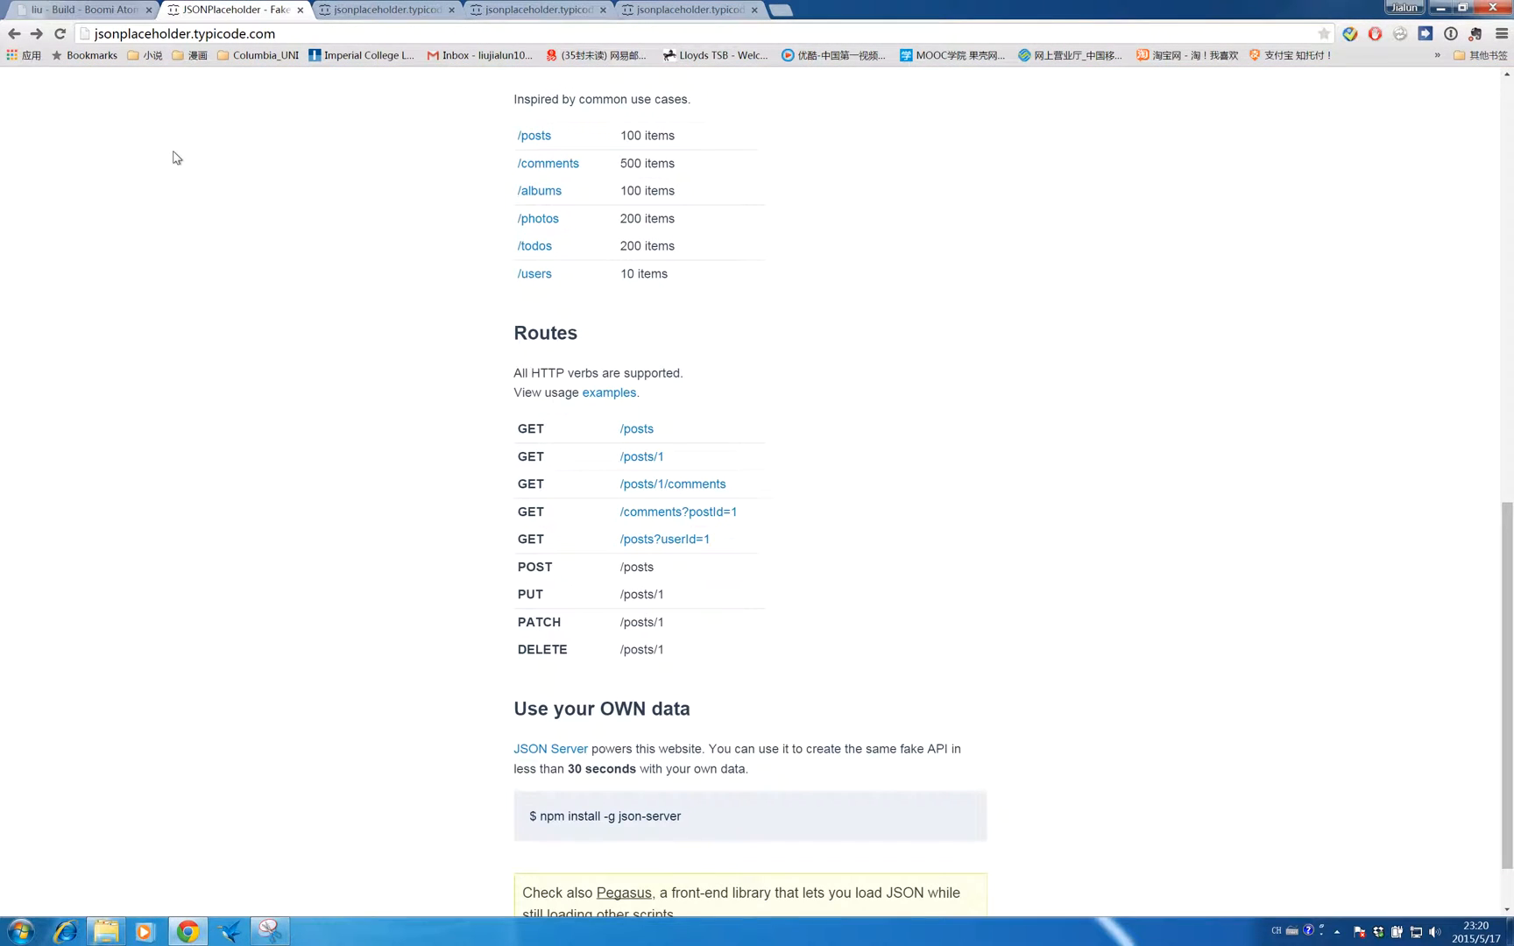
click(375, 10)
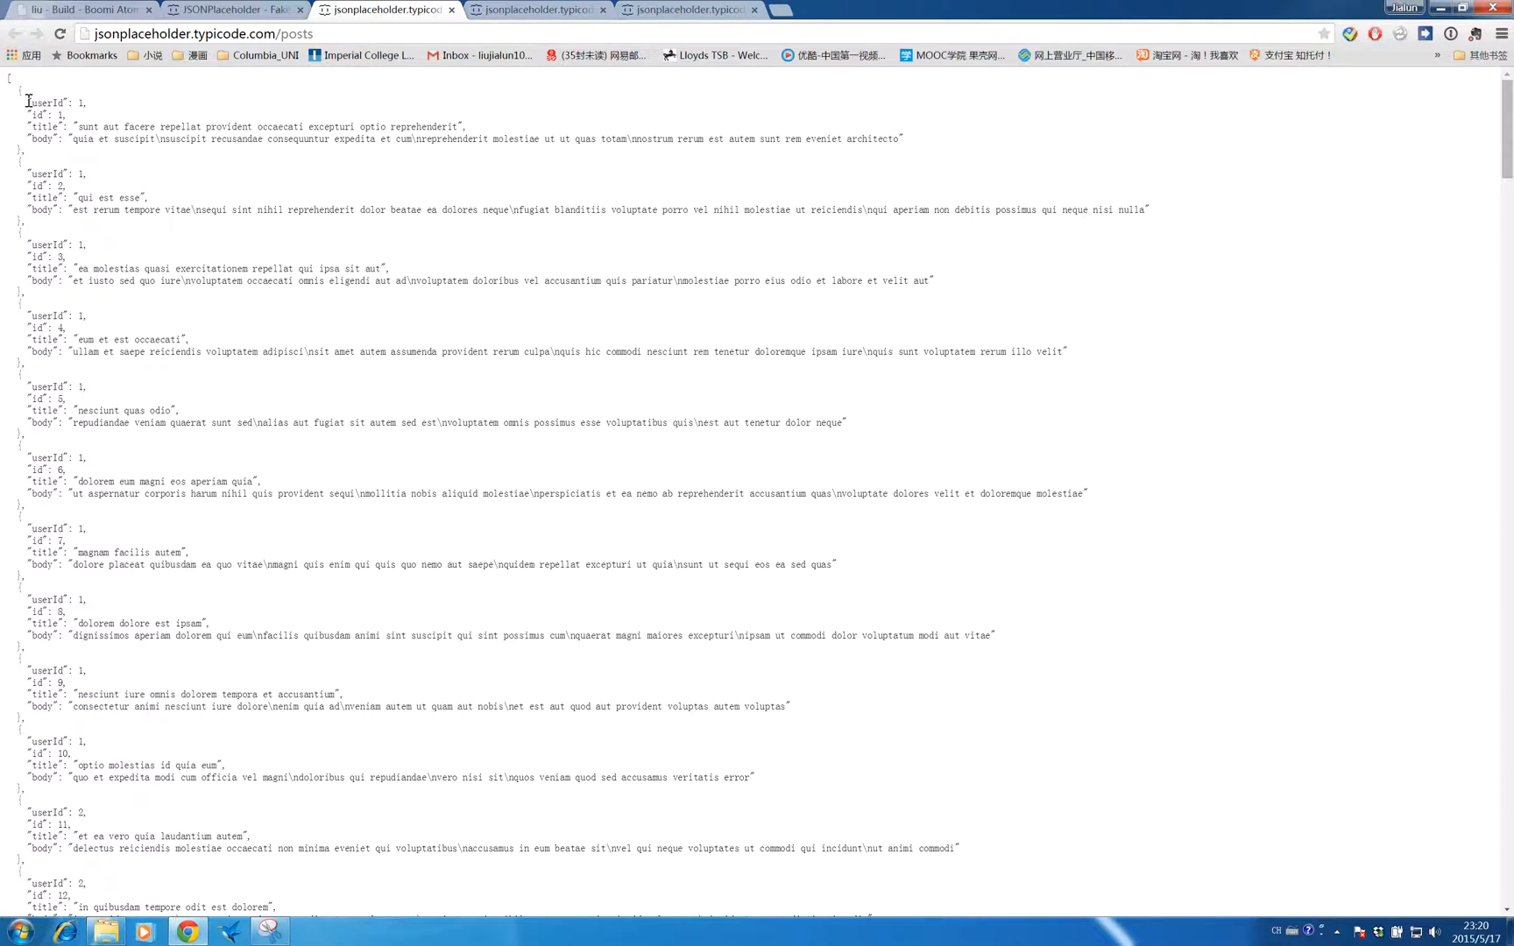
triple_click(90, 99)
click(90, 99)
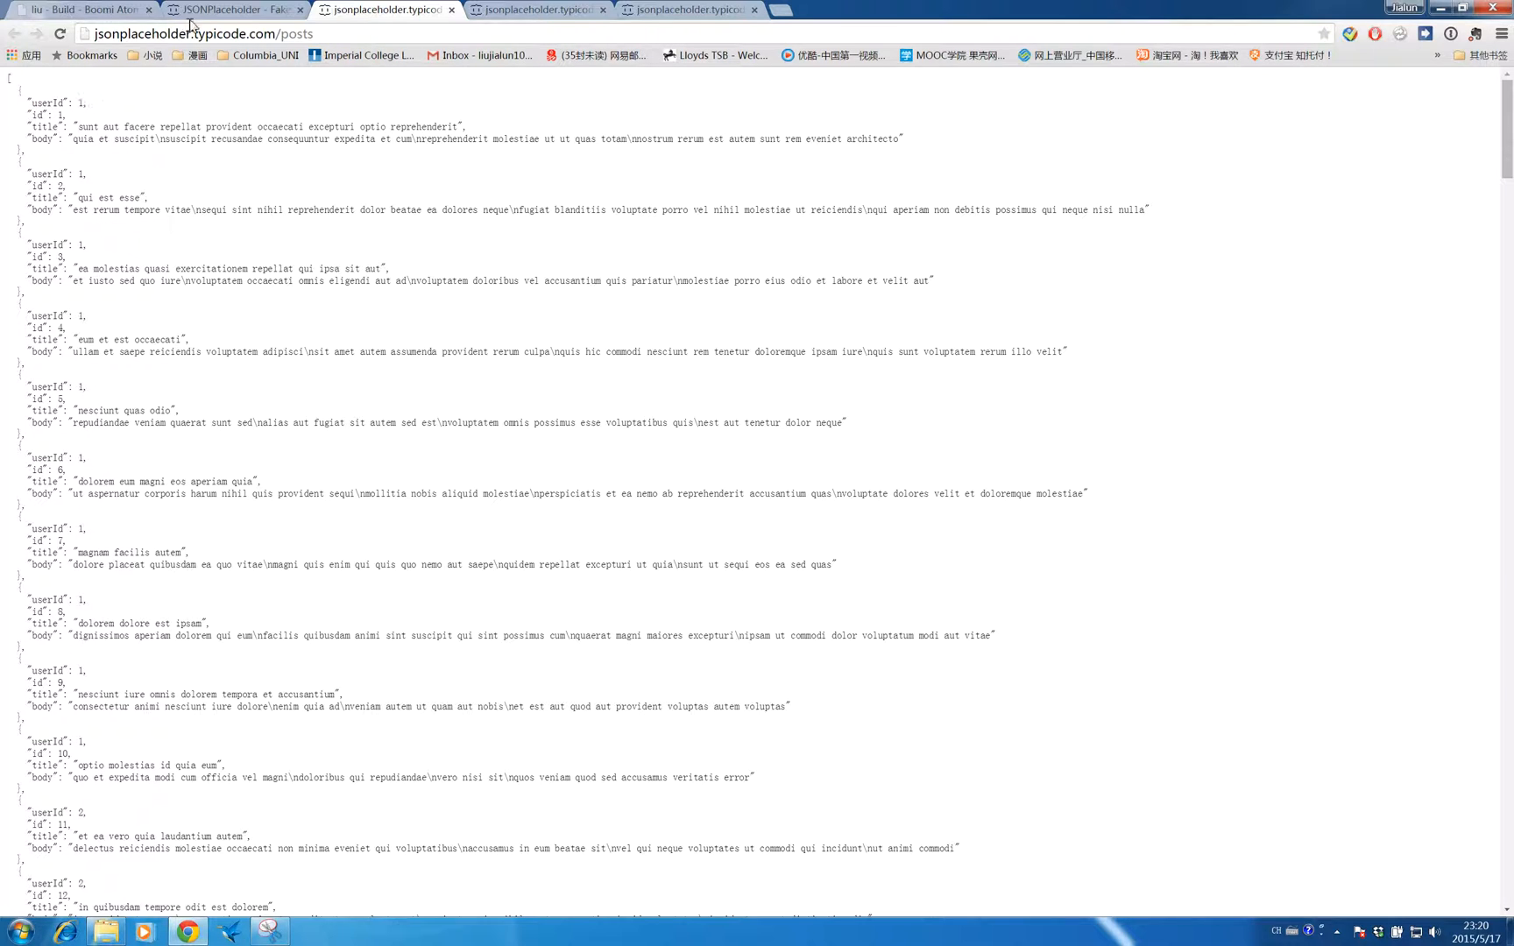
click(113, 8)
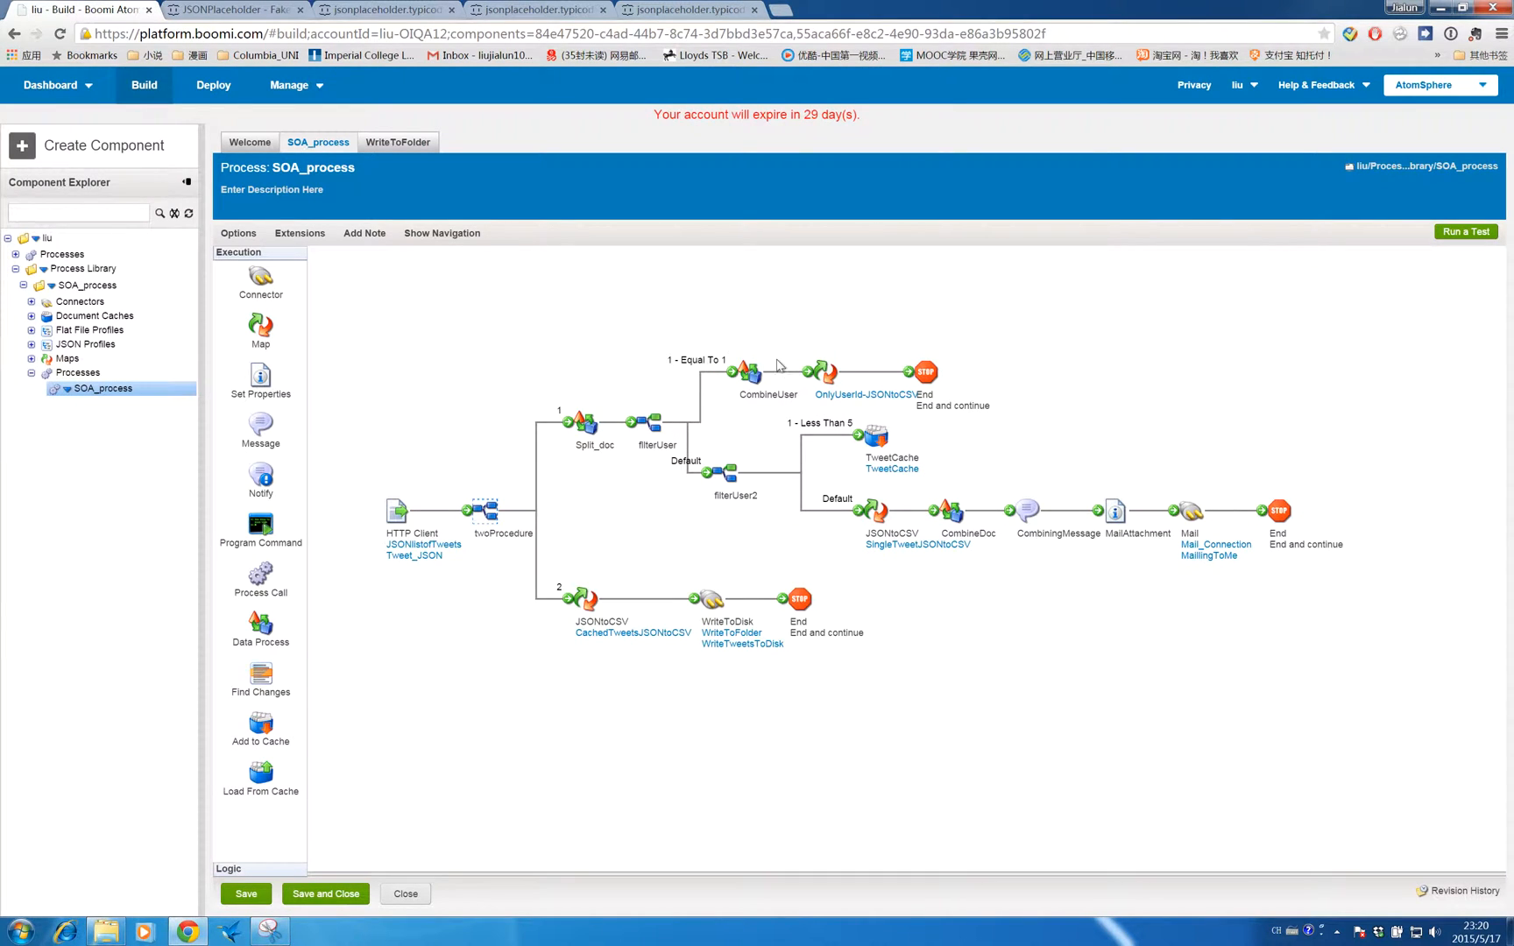
- Open the filterUser route shape and inspect its Equal To 1 route value on userId
click(639, 413)
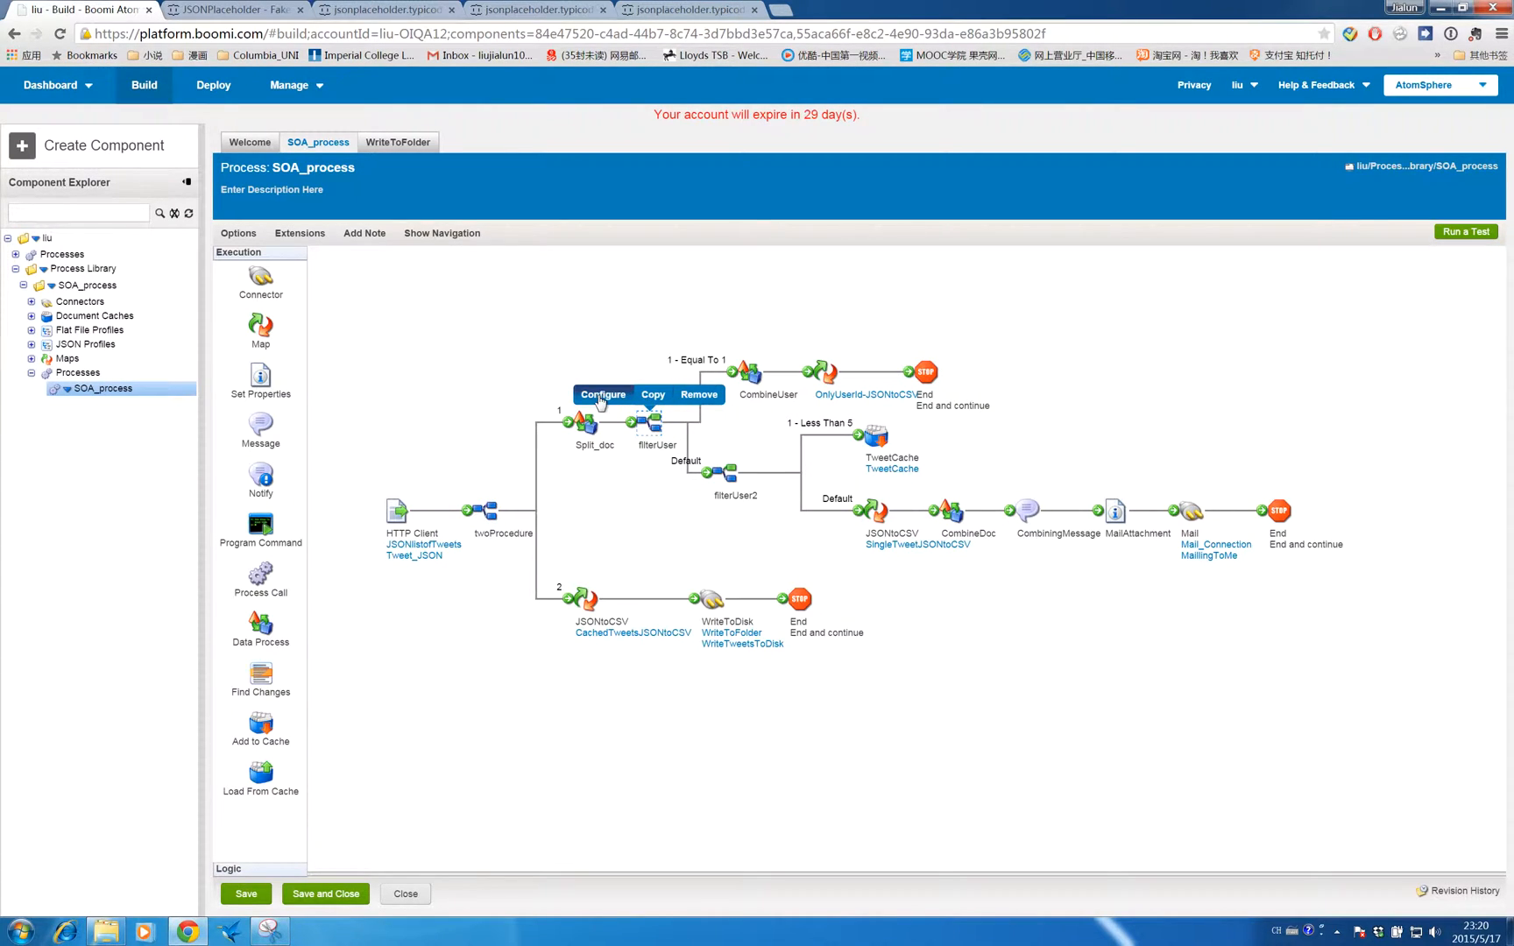
click(603, 395)
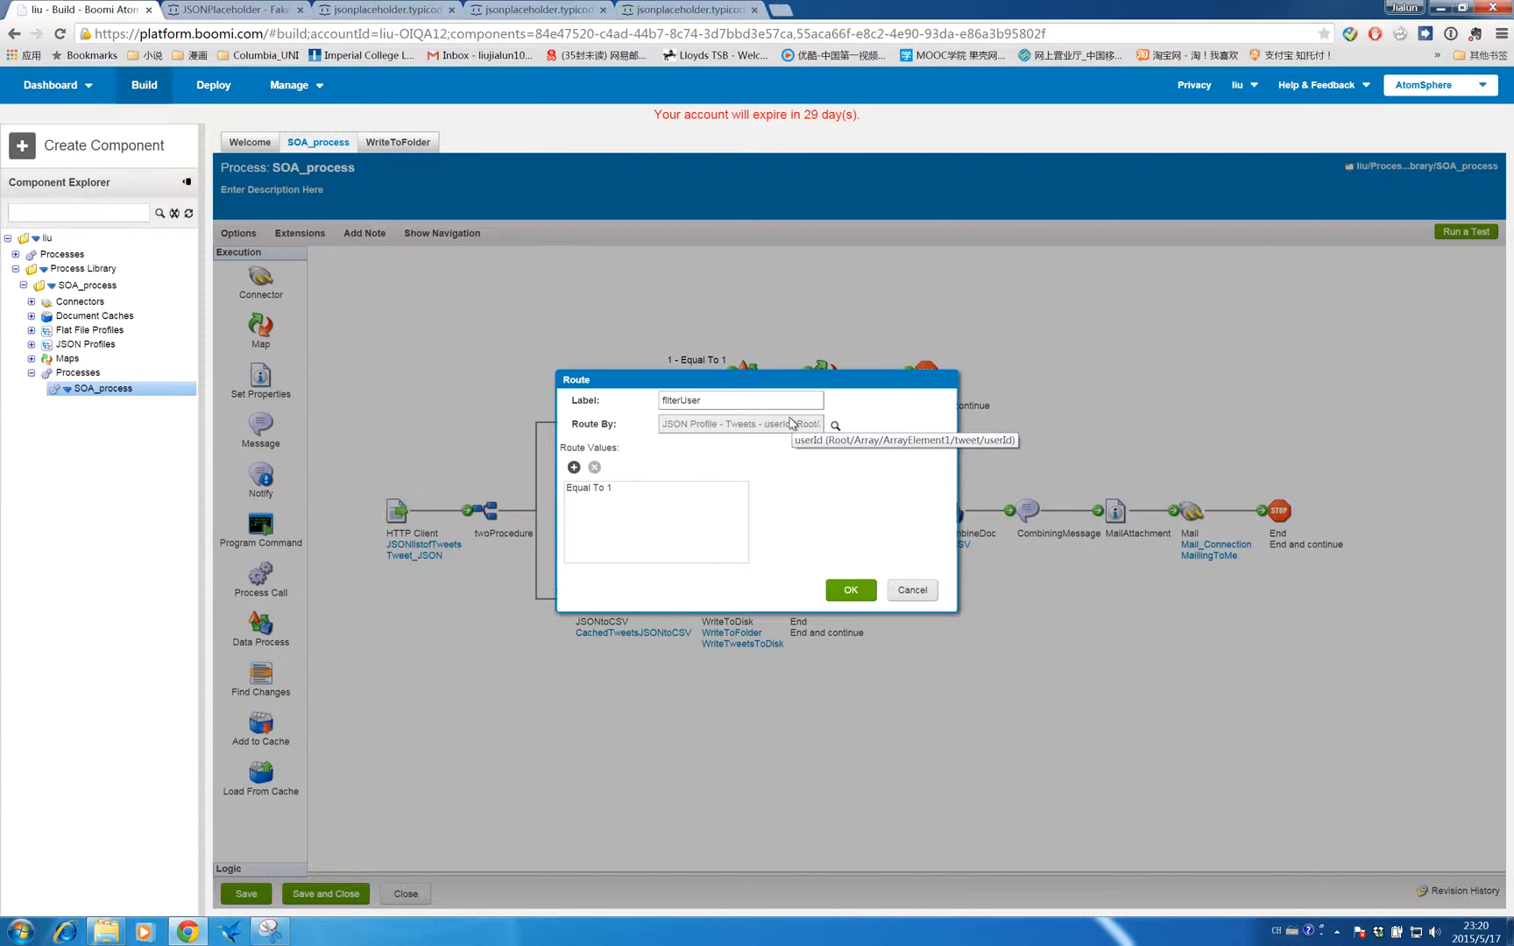
click(590, 489)
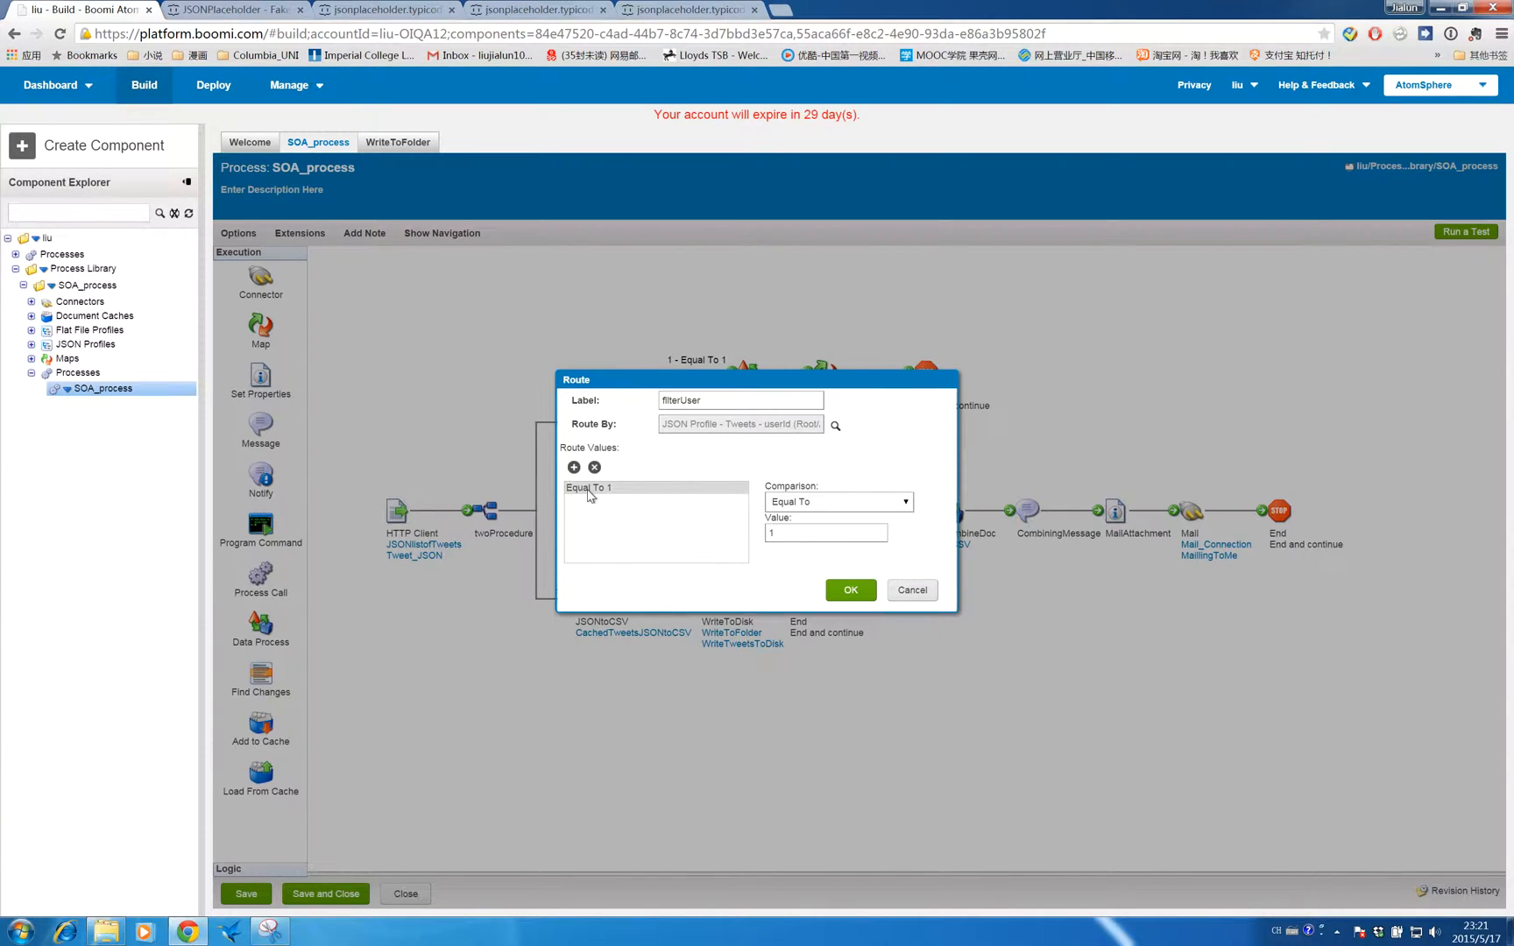
click(850, 591)
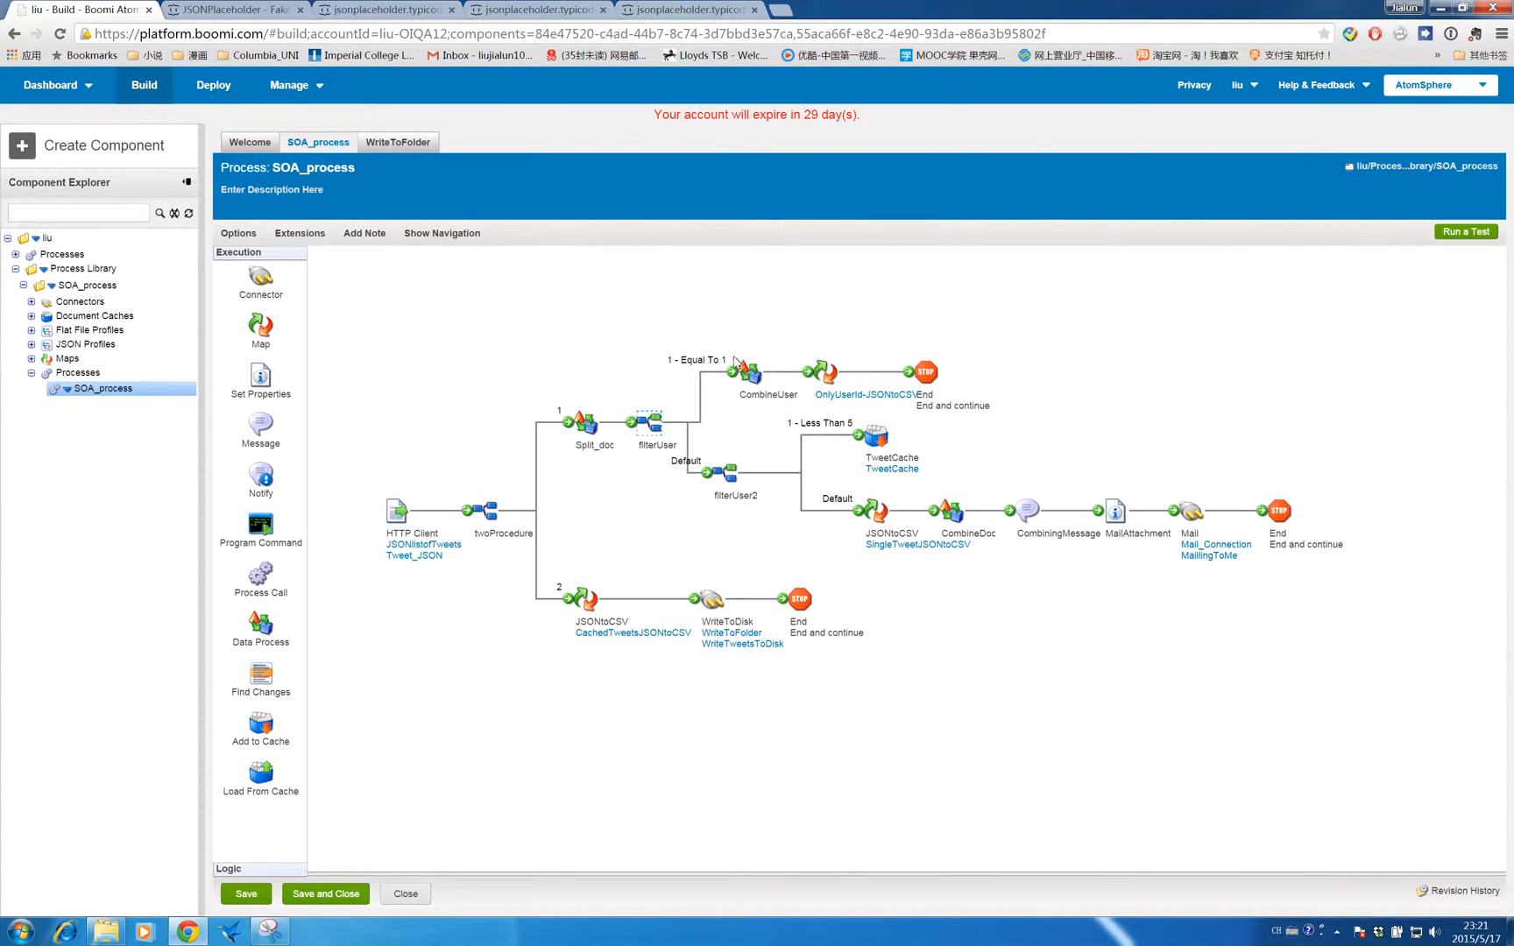
- Open the OnlyUserId-JSONtoCSV map, expand the tweet fields and inspect the userId mapping, then close it
mouse_move(765, 349)
mouse_move(817, 368)
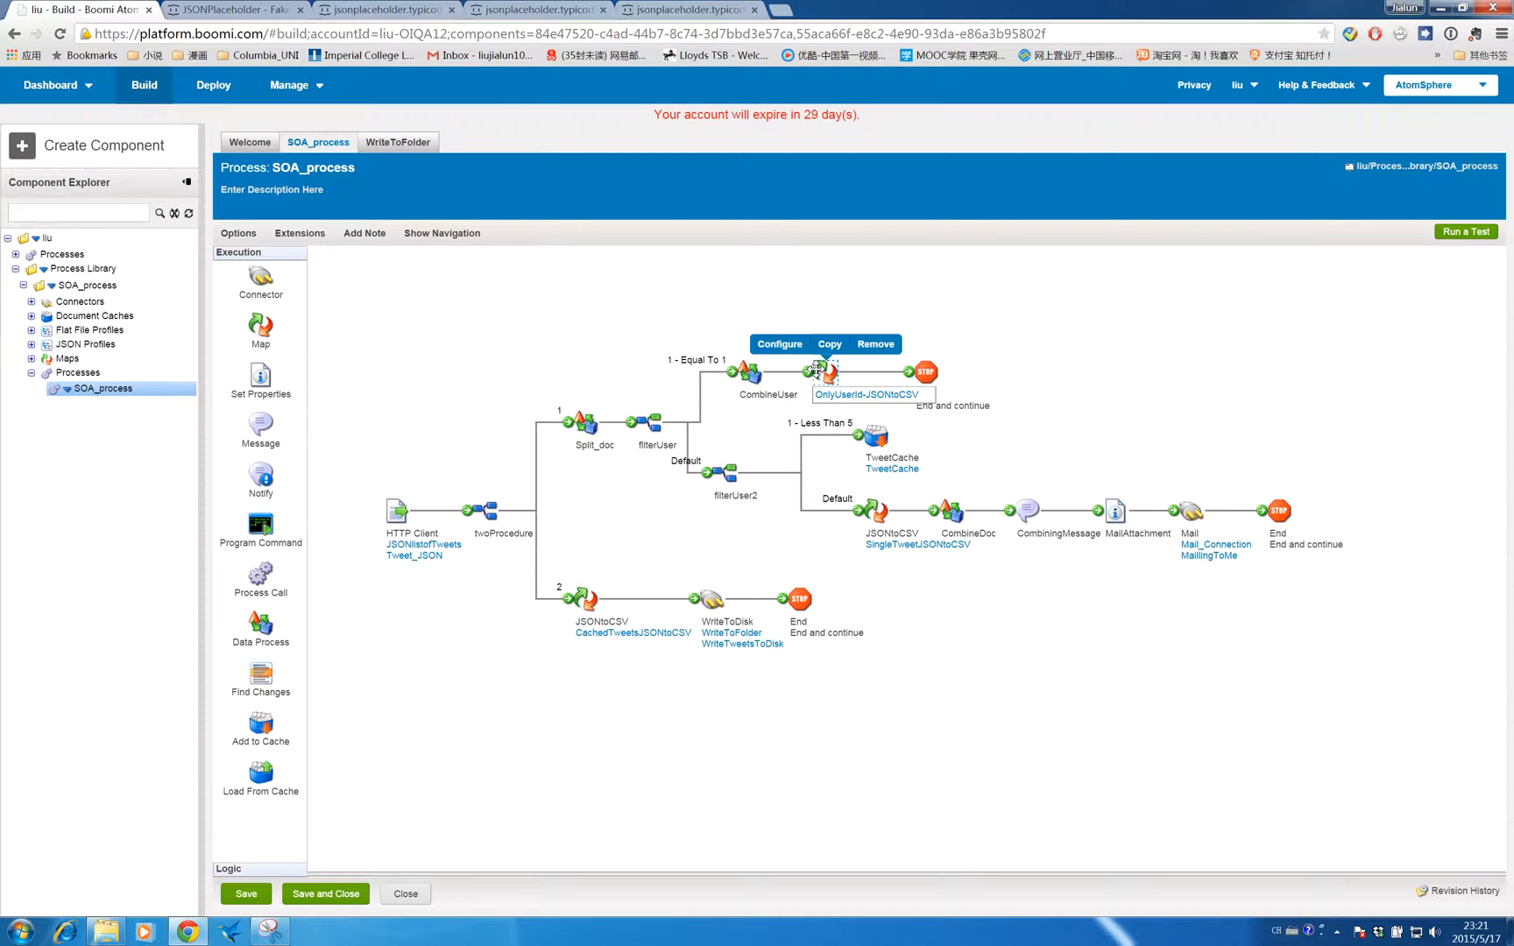
click(789, 347)
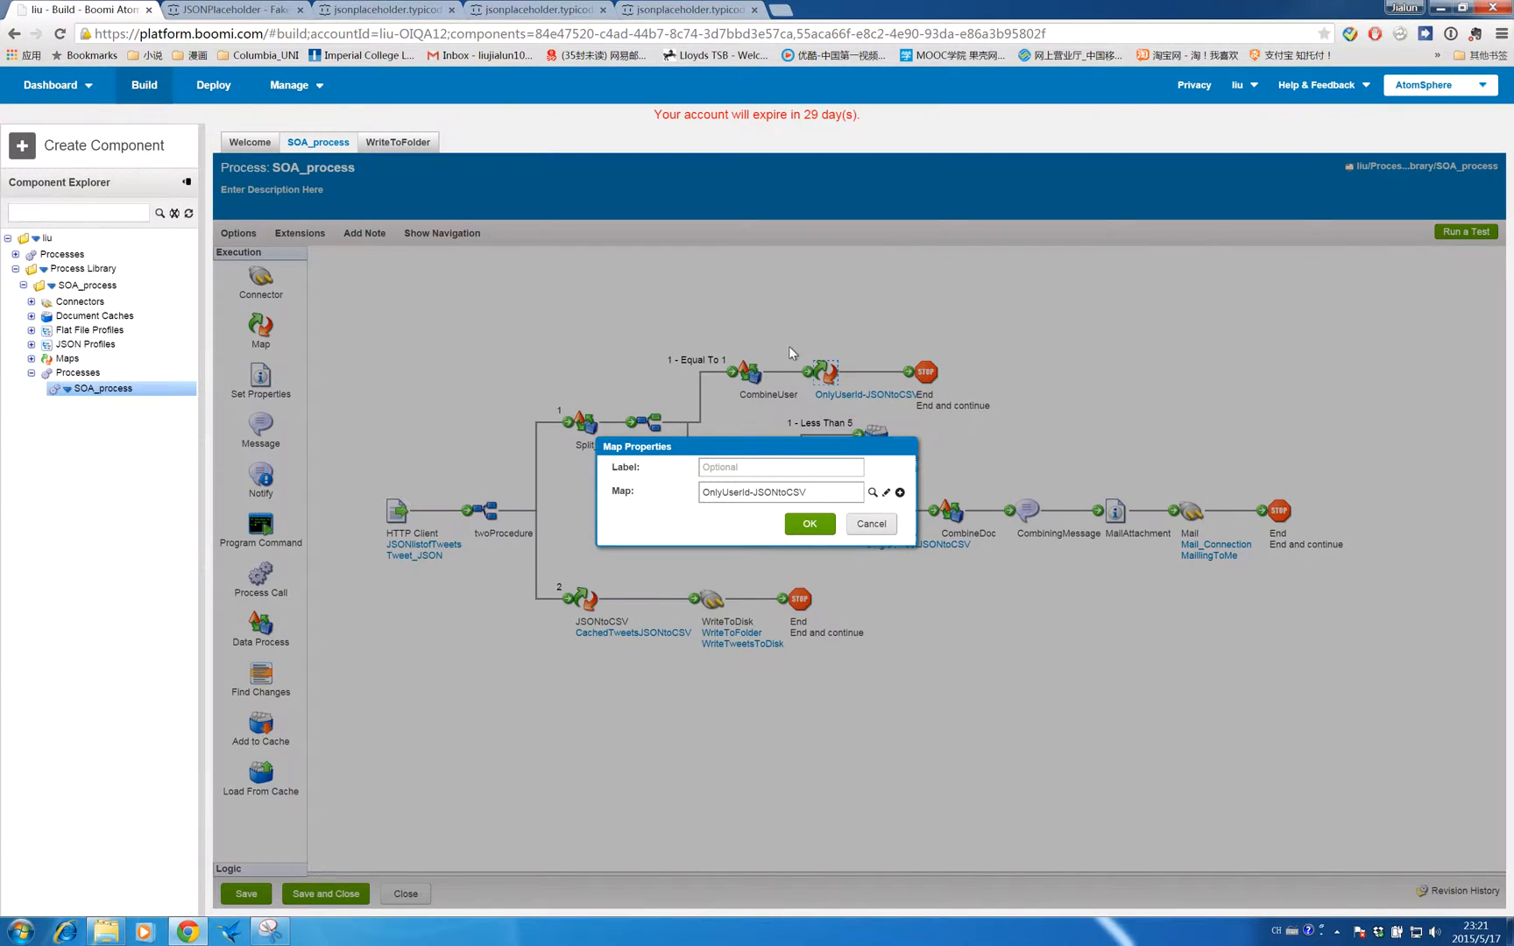
click(886, 493)
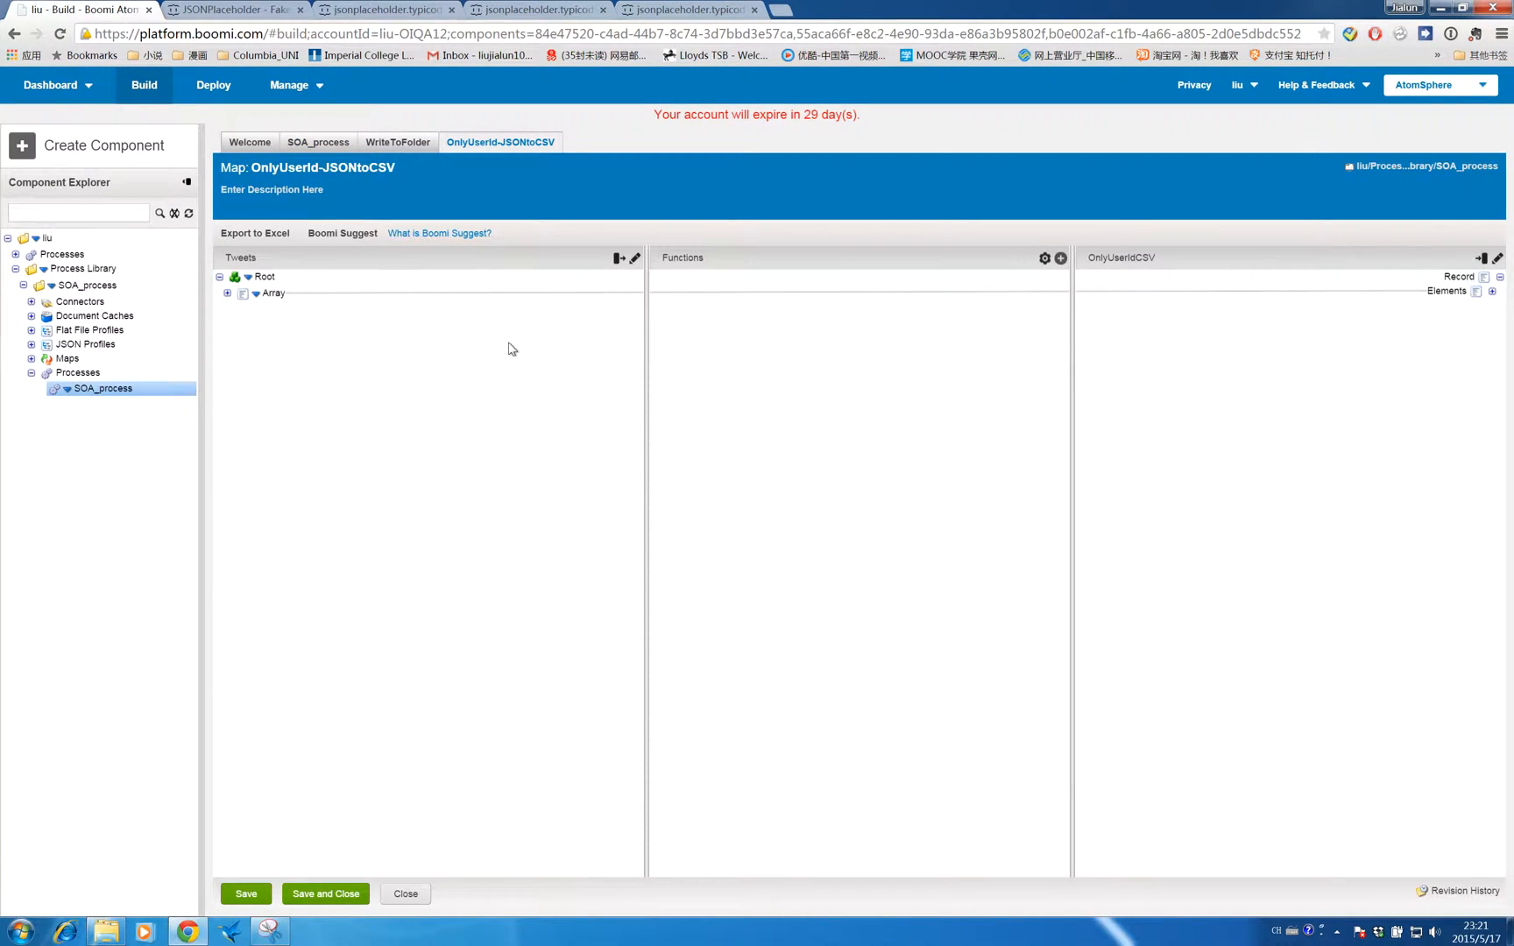
click(226, 294)
click(235, 310)
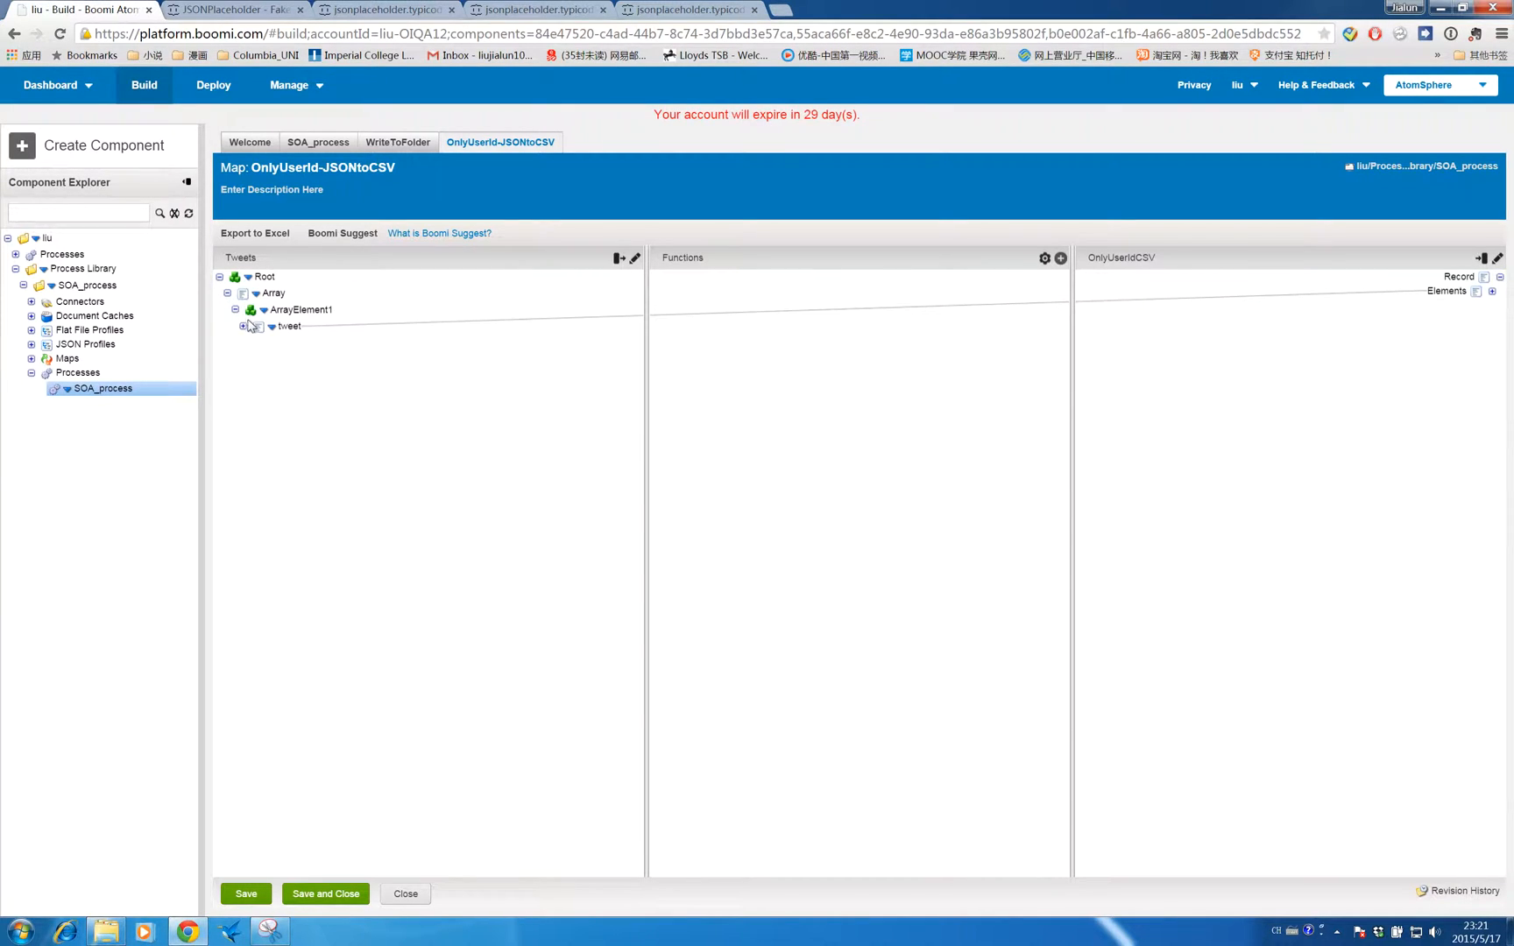
click(244, 327)
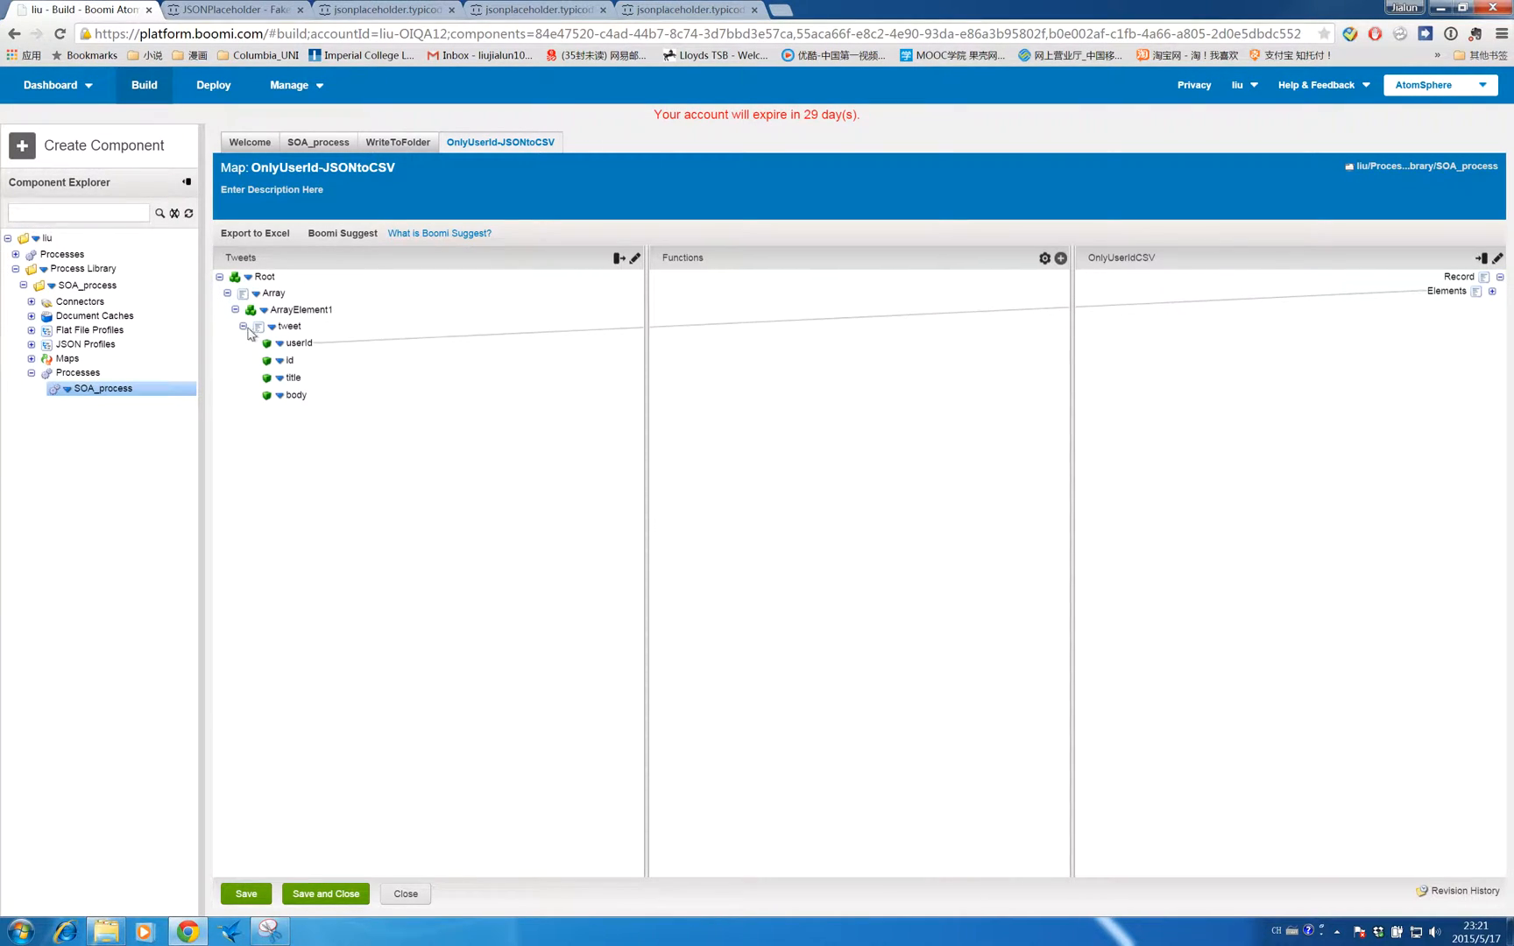
drag(1501, 292, 1494, 302)
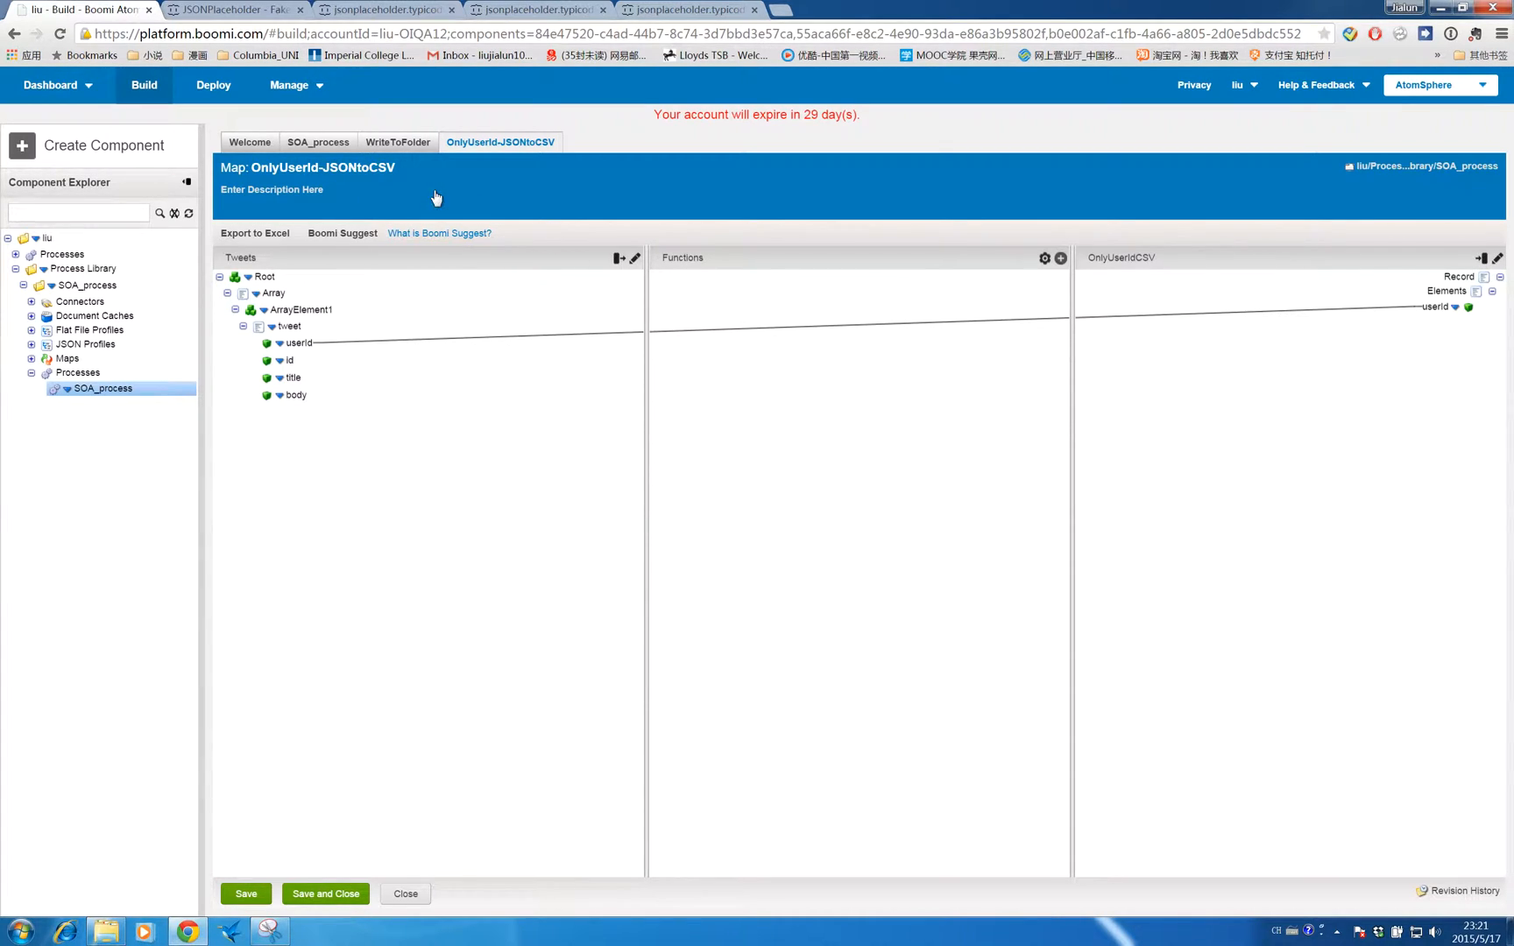
click(320, 894)
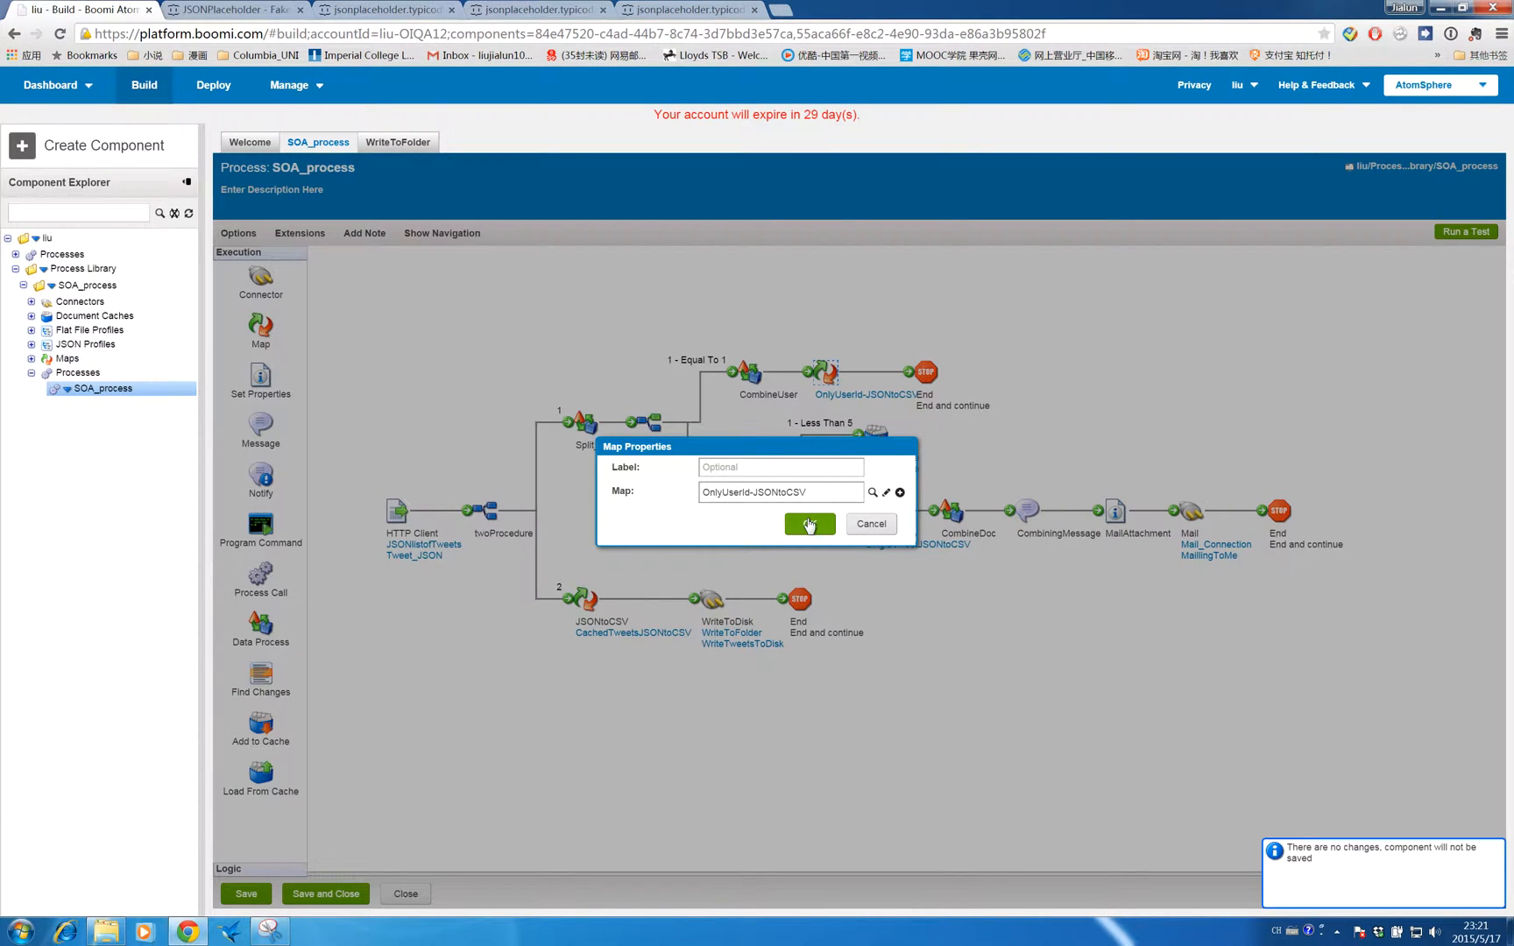
click(810, 523)
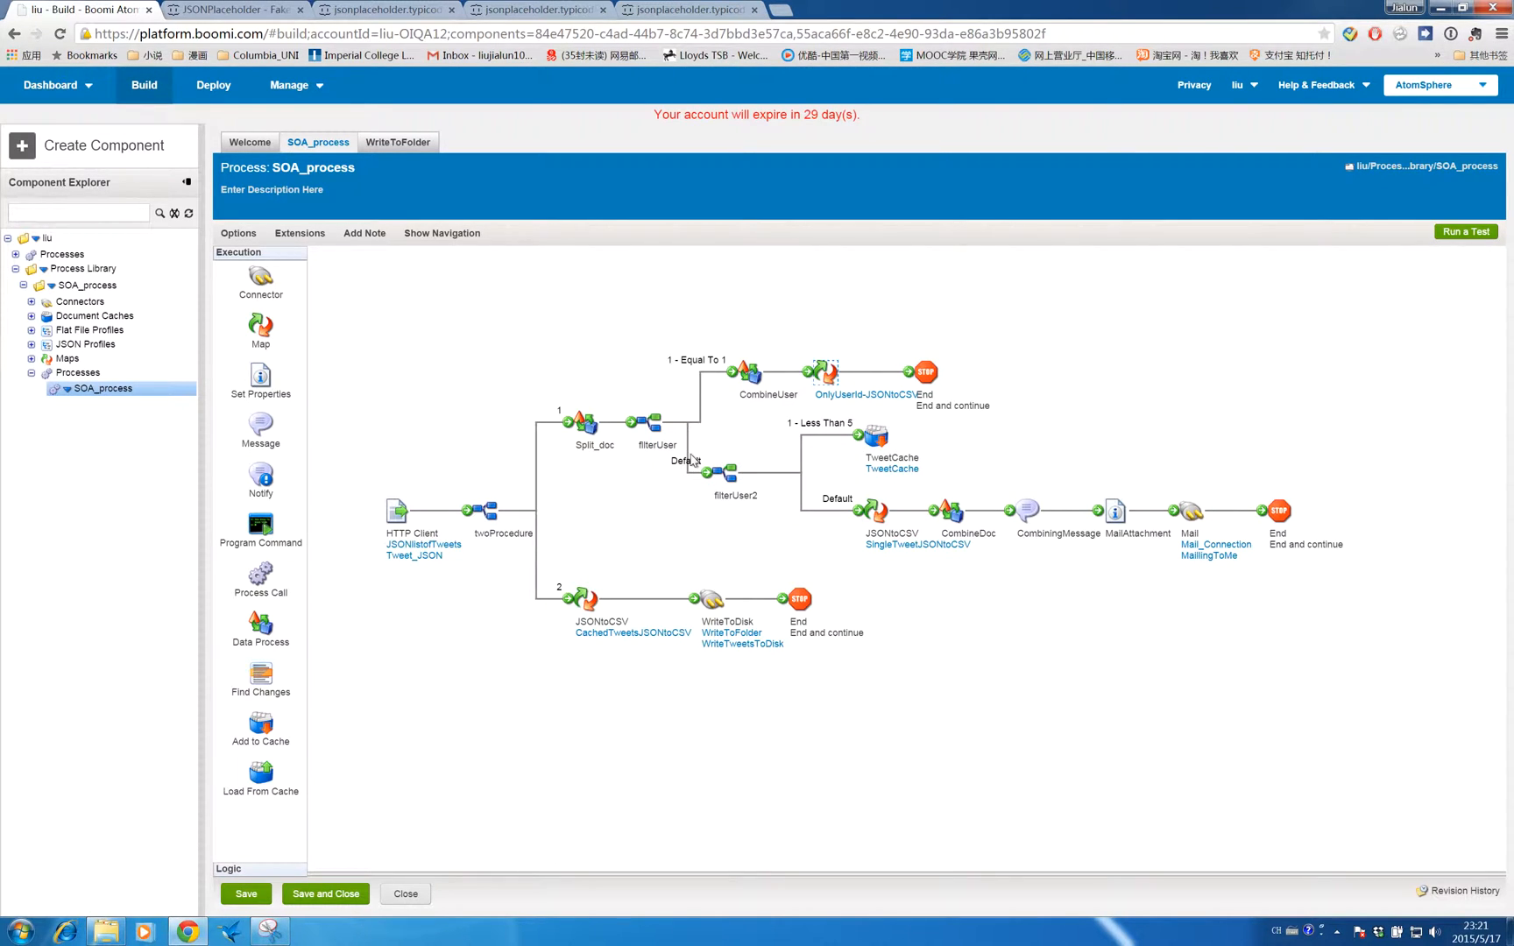
mouse_move(720, 457)
mouse_move(859, 424)
mouse_move(580, 583)
drag(843, 494, 997, 558)
click(983, 560)
- Open the SingleTweetJSONtoCSV map of the JSONtoCSV shape and inspect its userId, id, title and body mappings
mouse_move(881, 517)
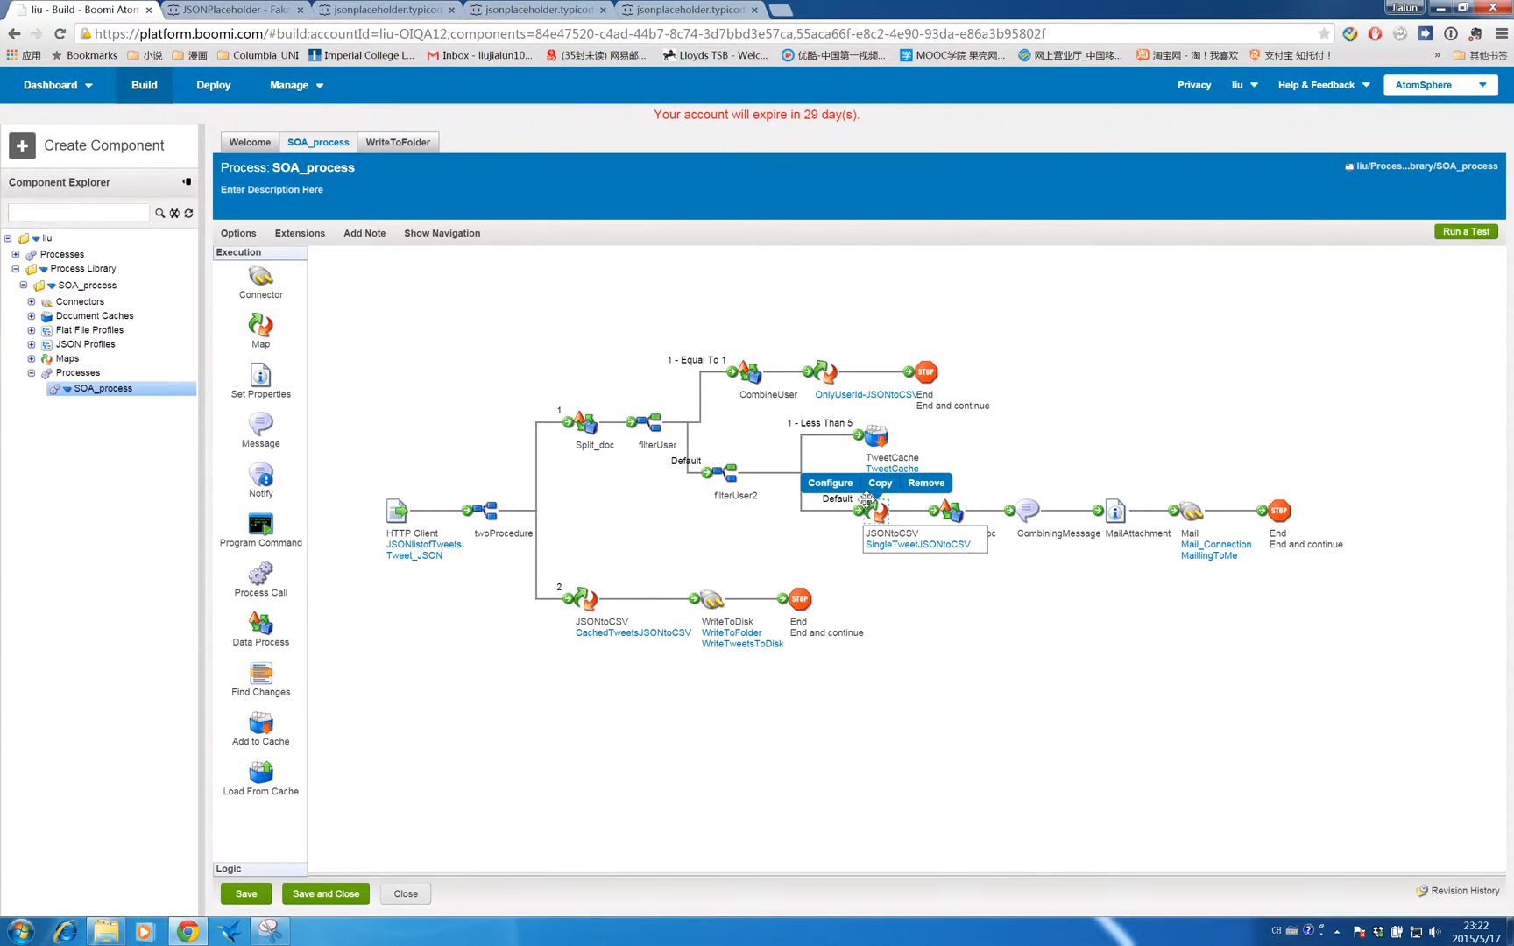
click(831, 485)
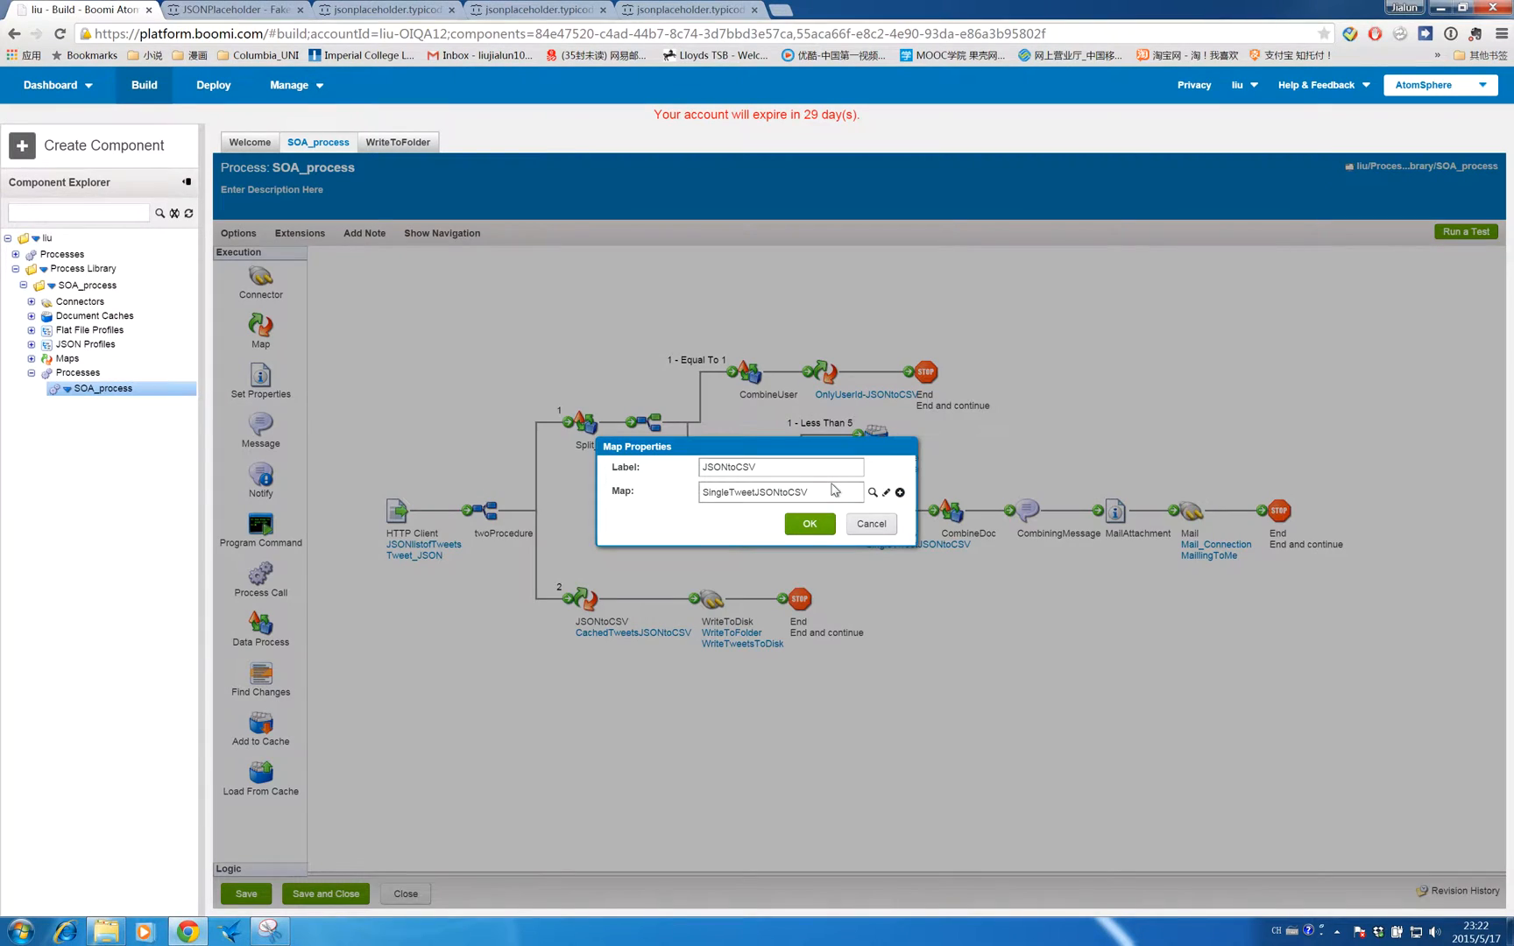
click(882, 494)
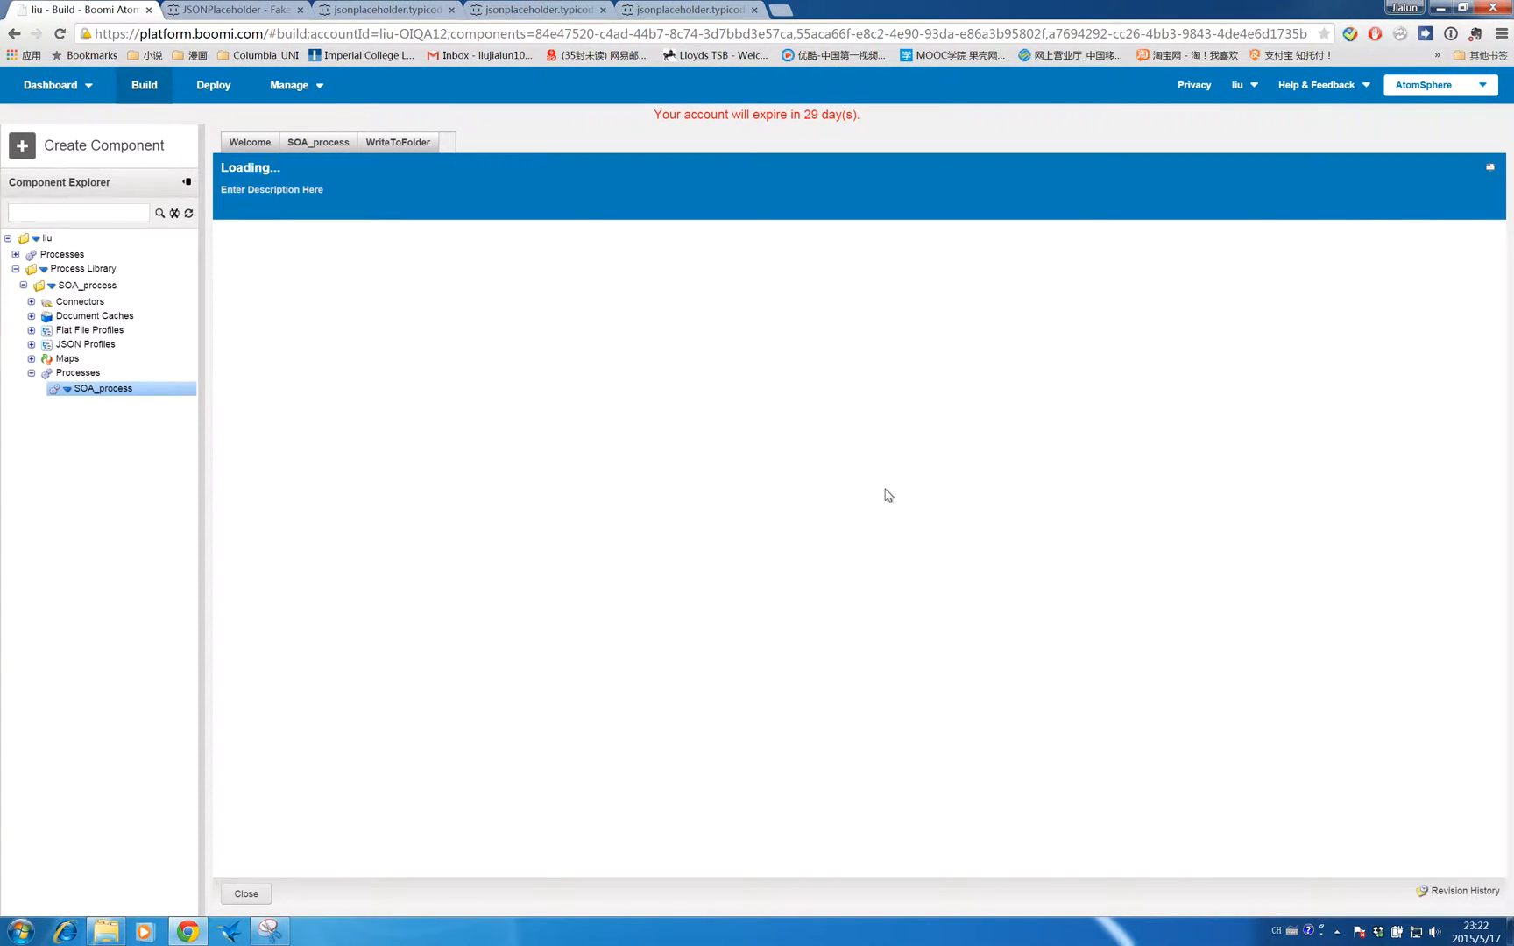
click(227, 293)
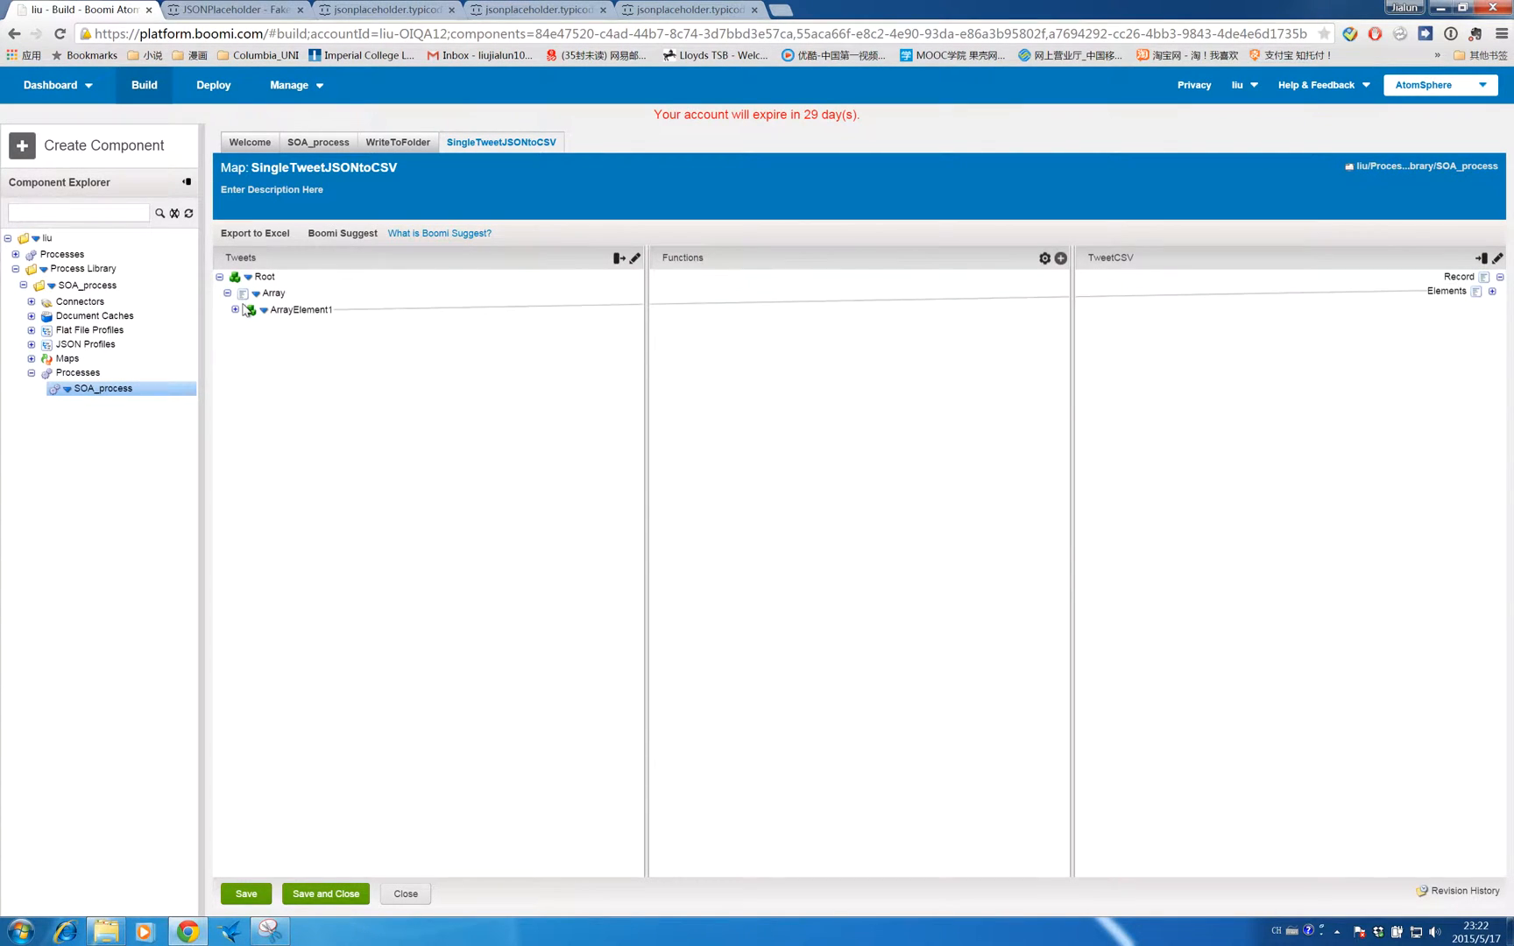
click(236, 310)
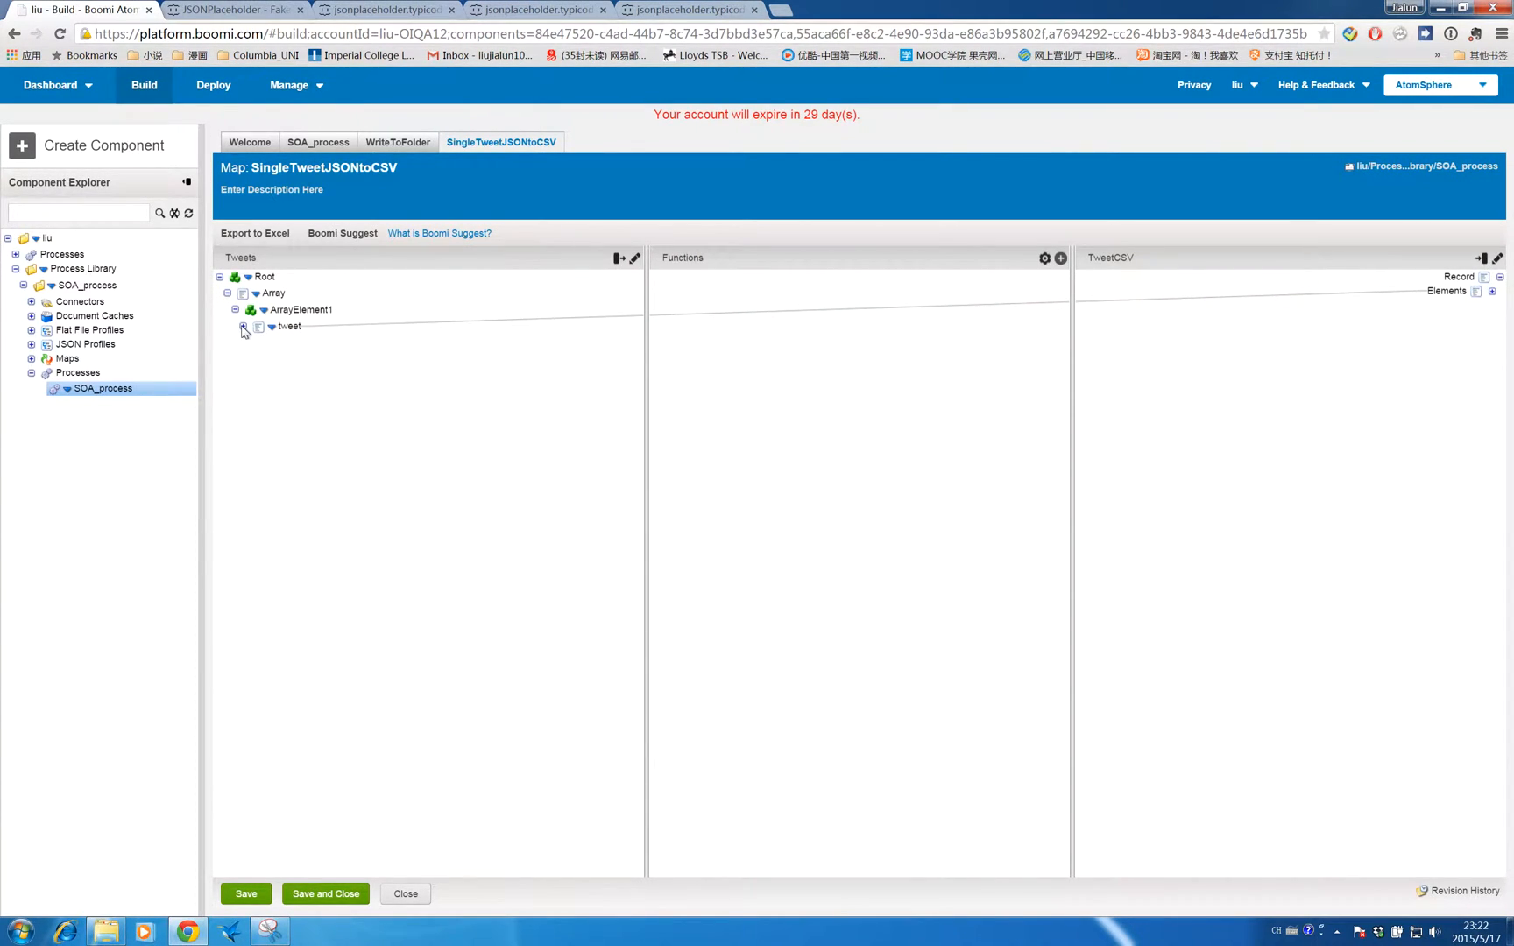
click(243, 327)
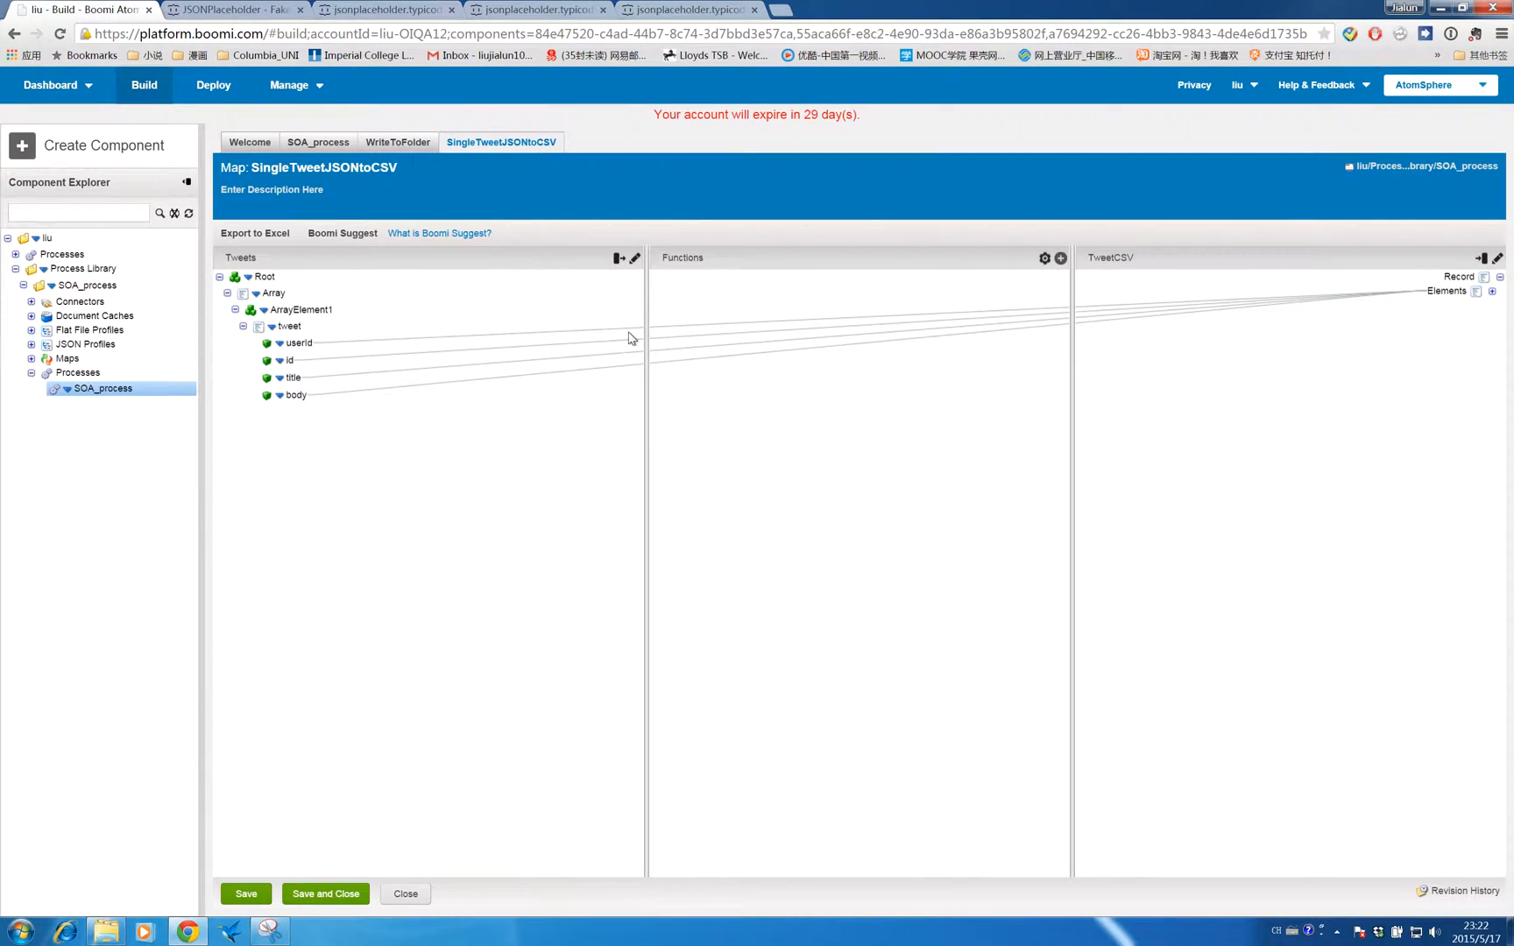
click(1492, 292)
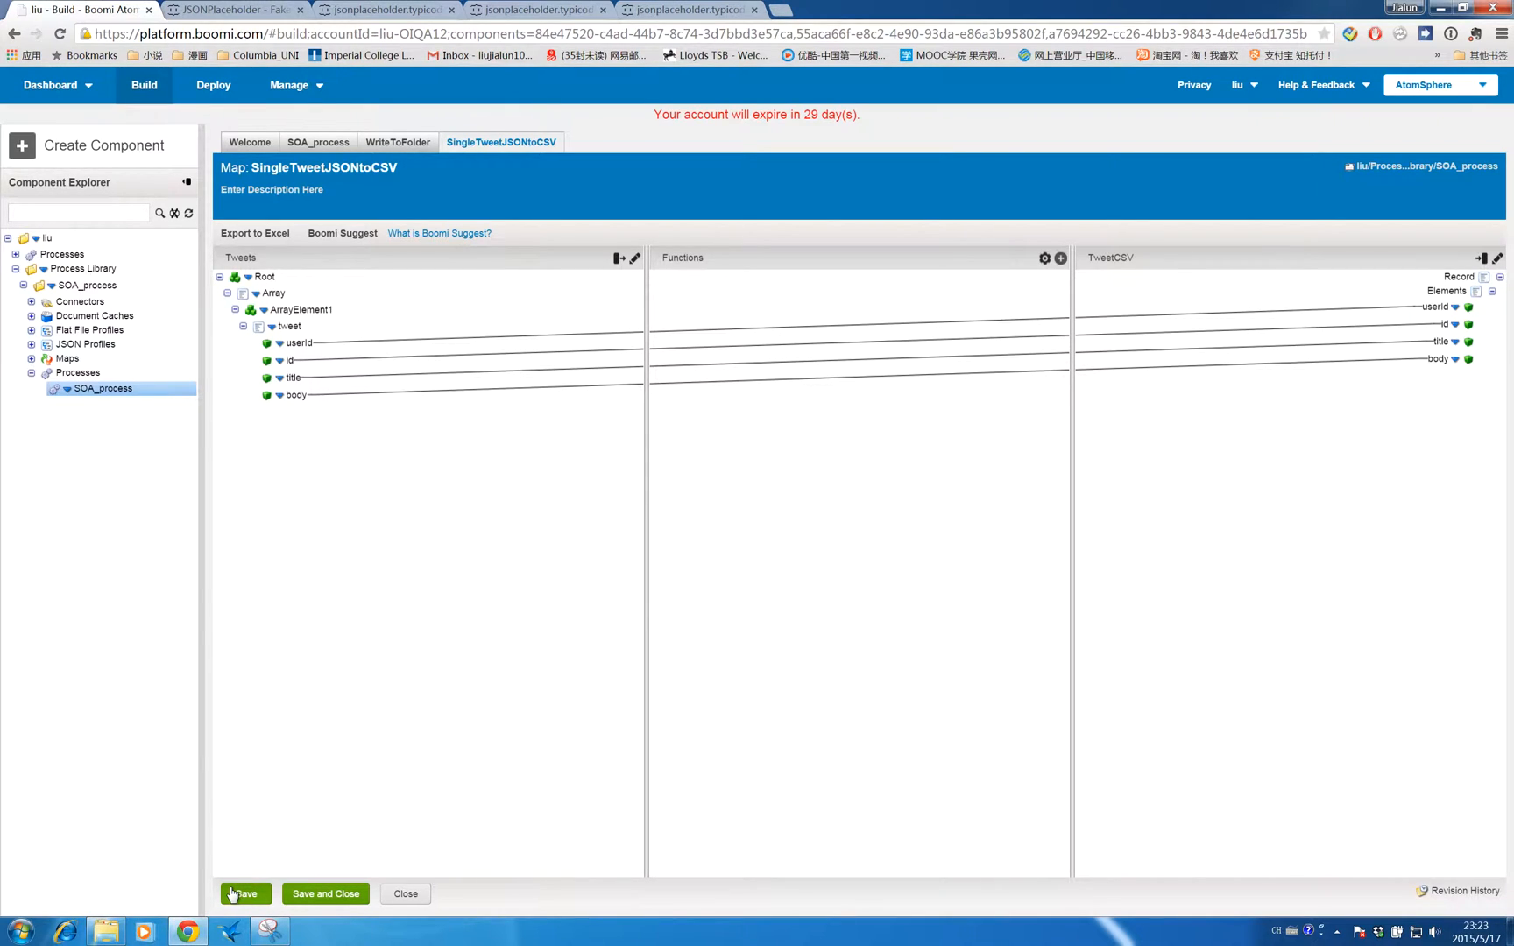
click(311, 893)
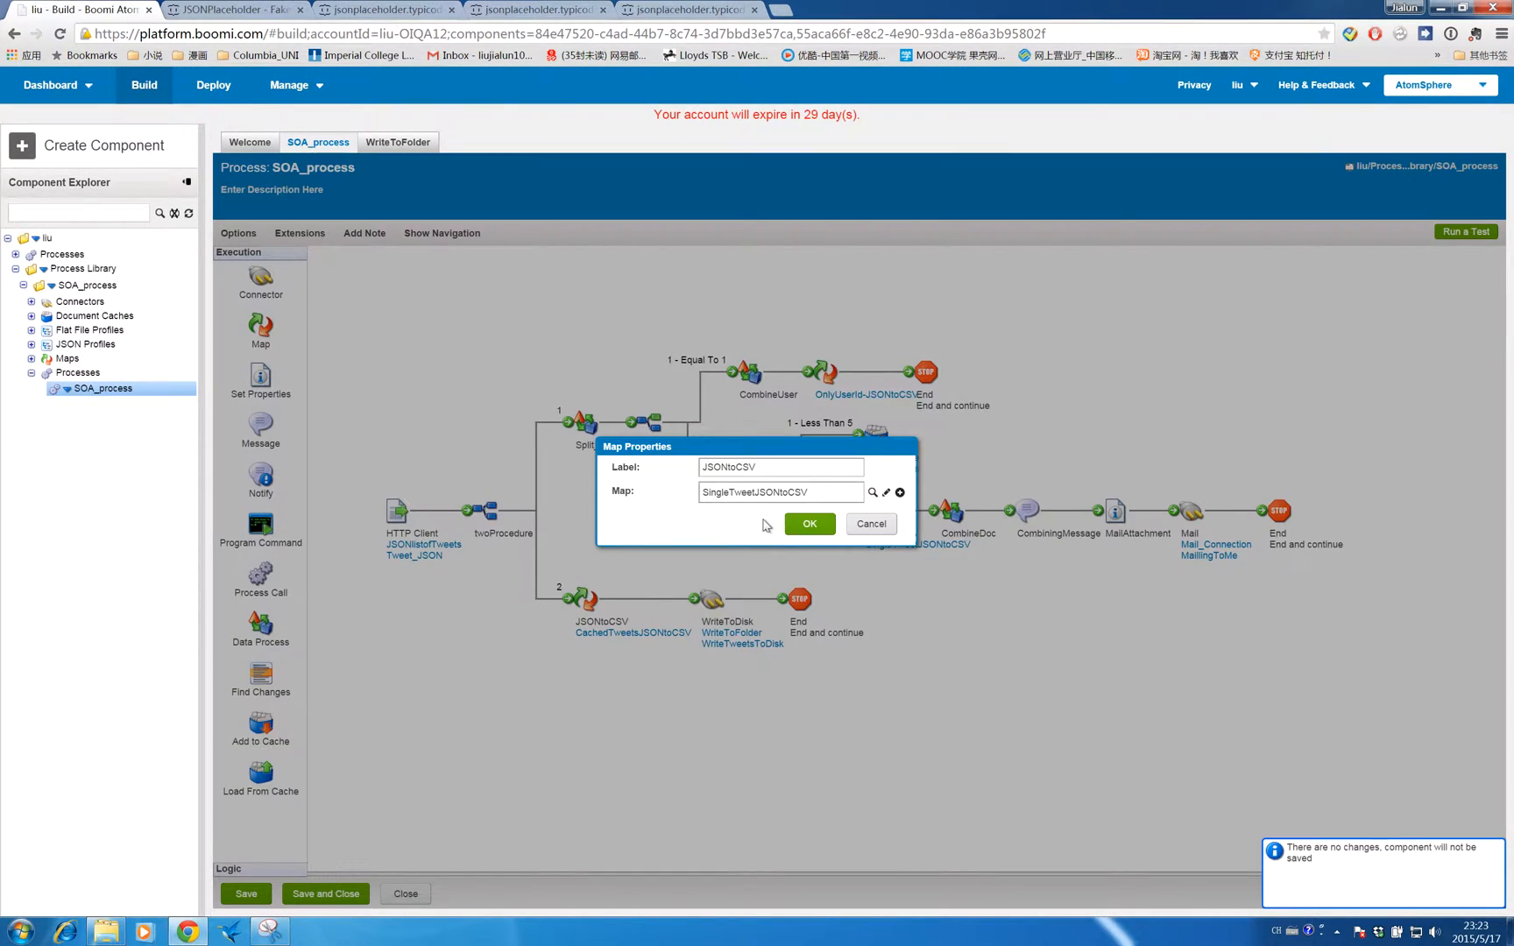
- Open the CombiningMessage shape and inspect its message text and its Date/Time and Current Data parameters, then close it
click(809, 525)
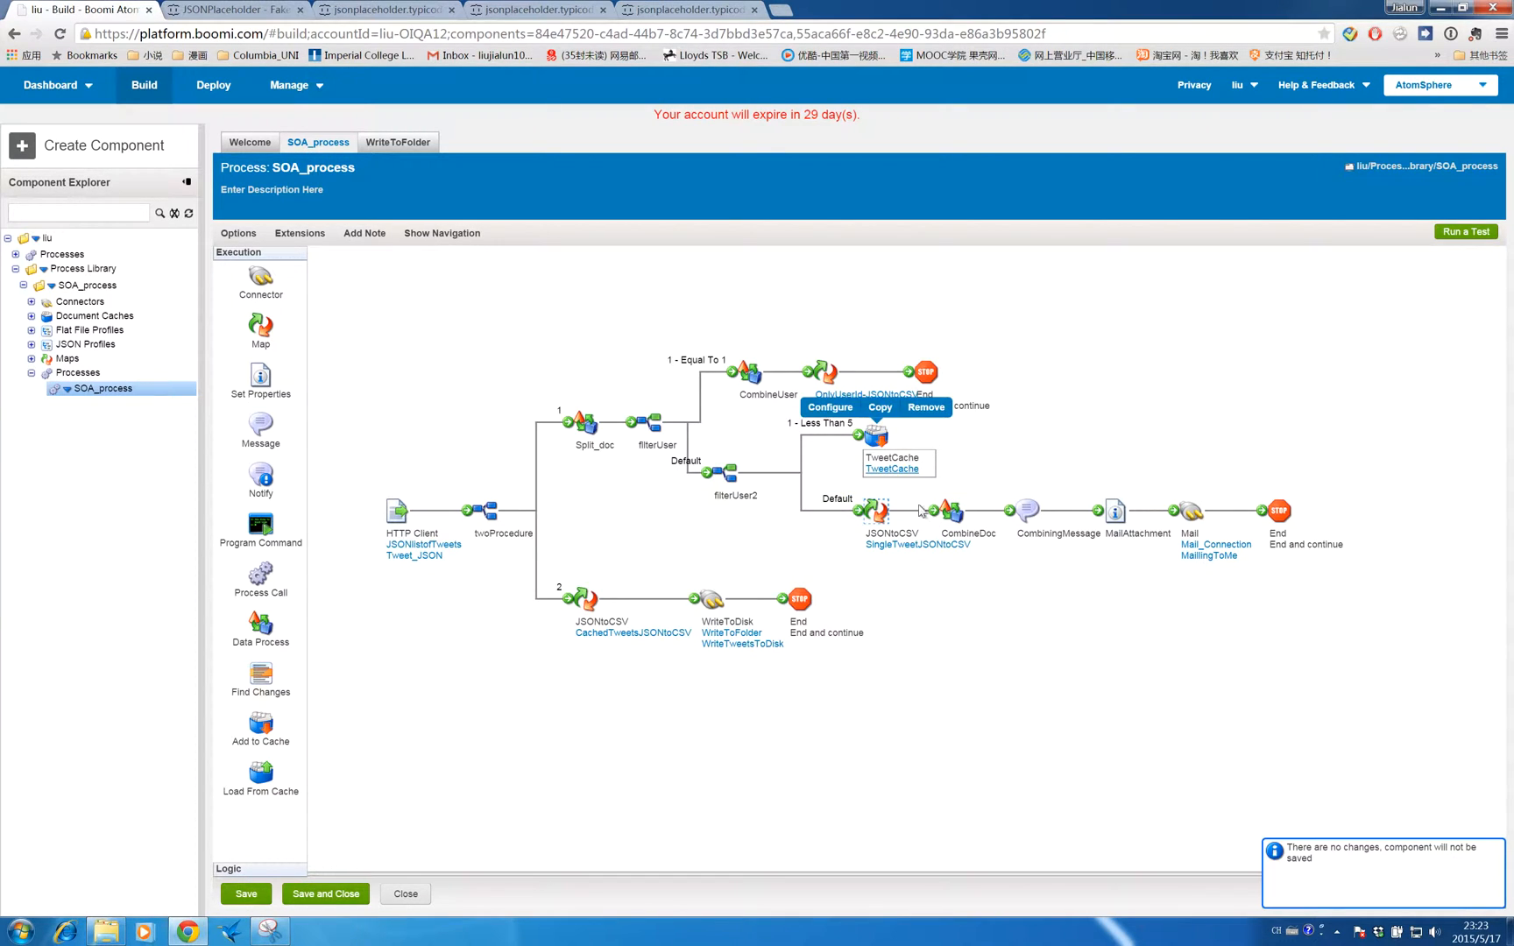
mouse_move(934, 510)
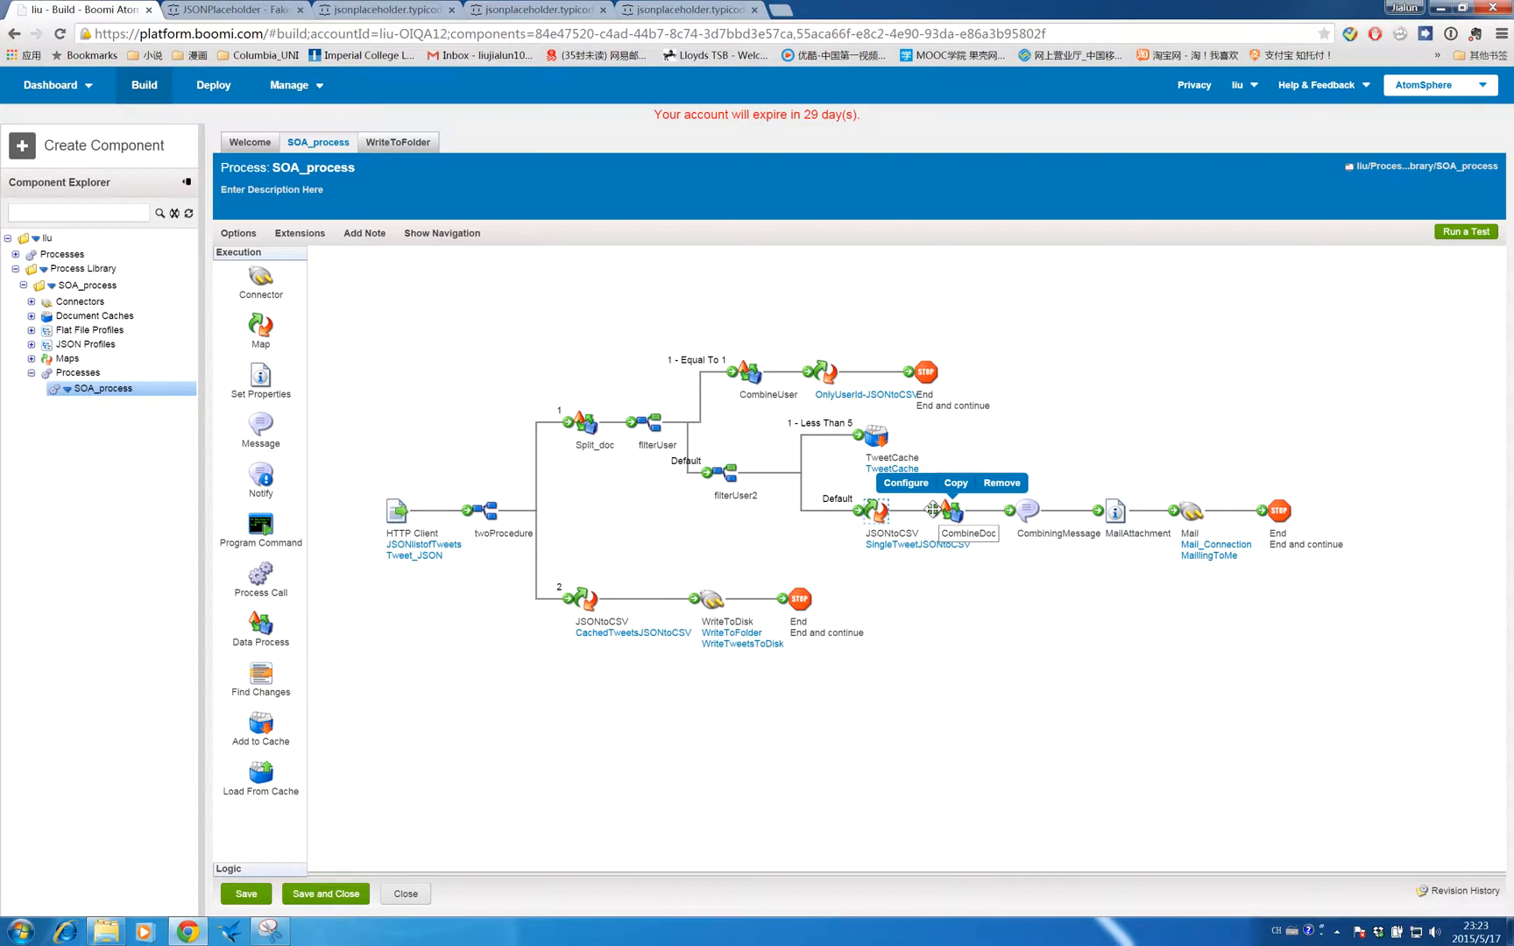
mouse_move(1014, 502)
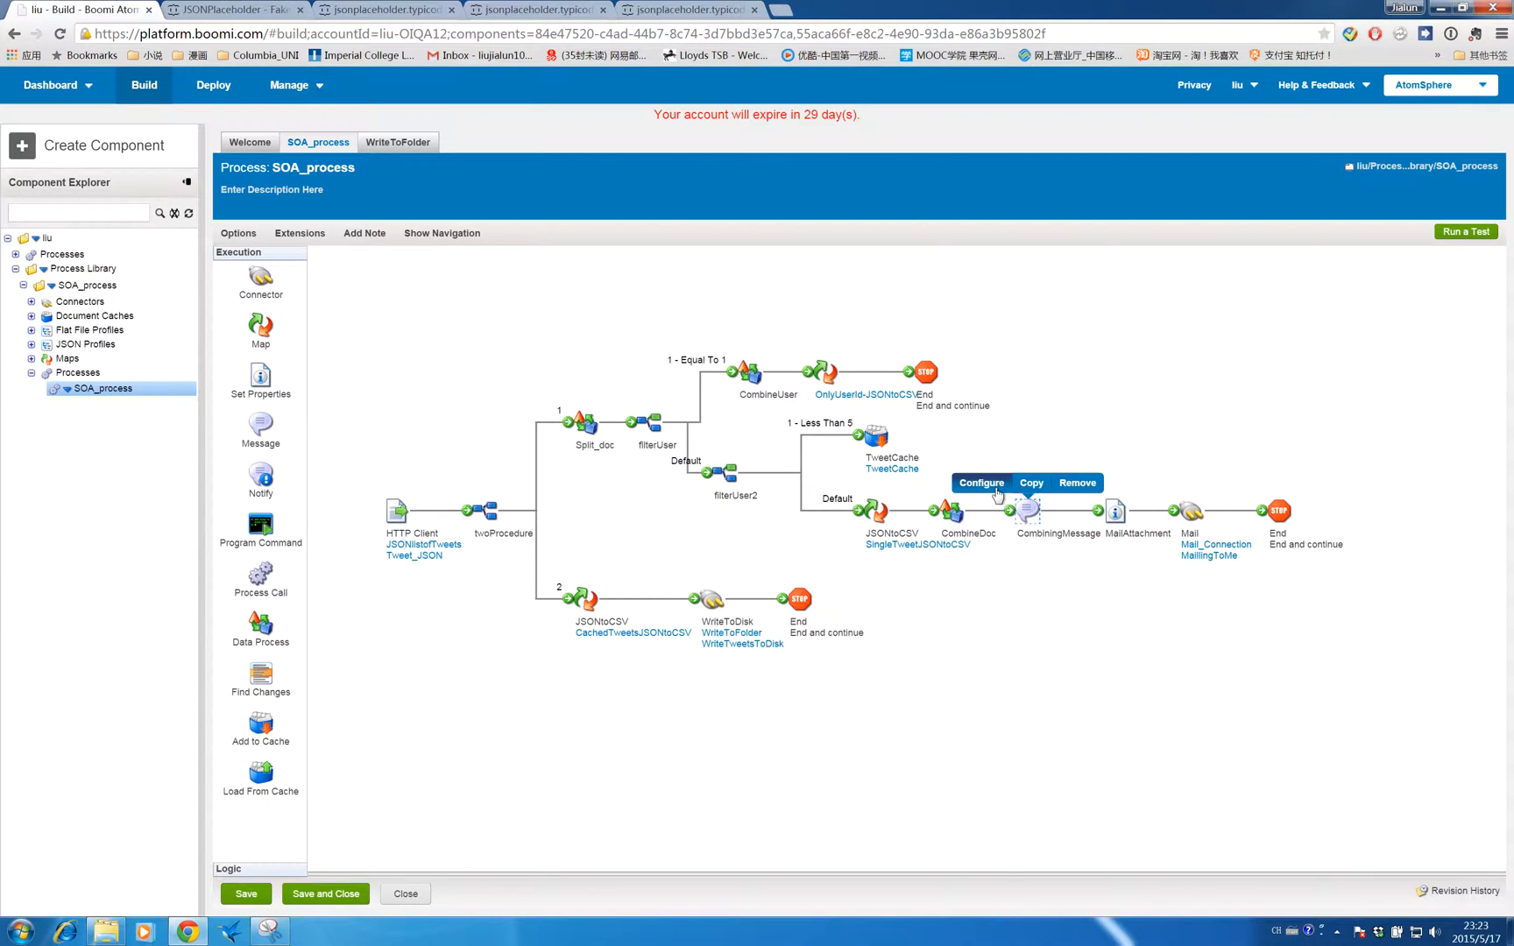
click(988, 481)
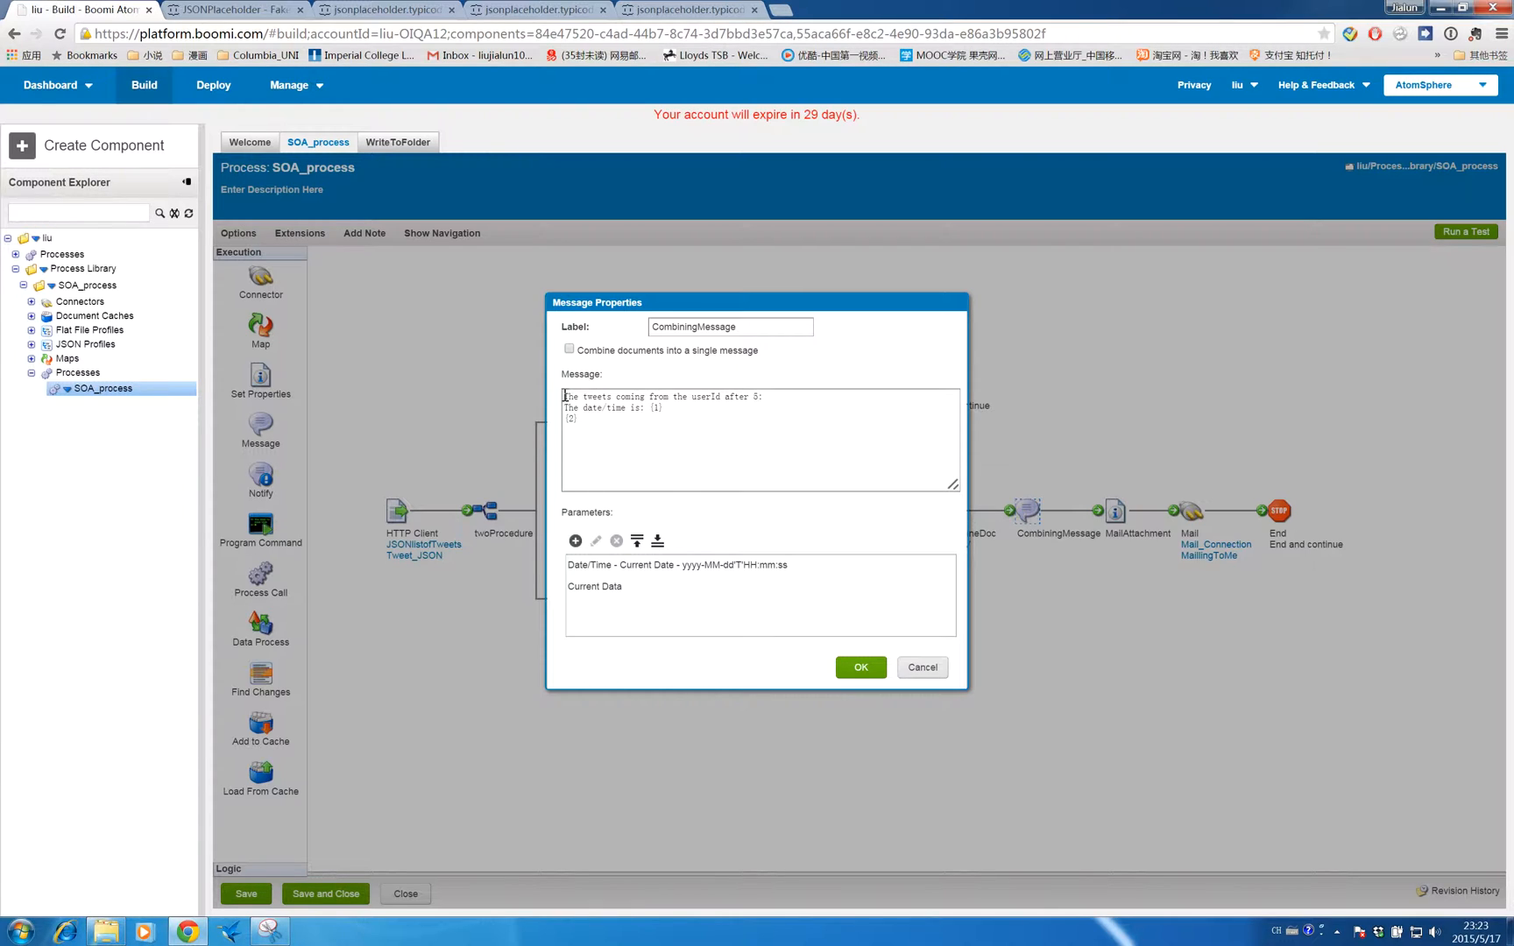
drag(564, 396, 613, 396)
click(646, 396)
drag(565, 396, 776, 398)
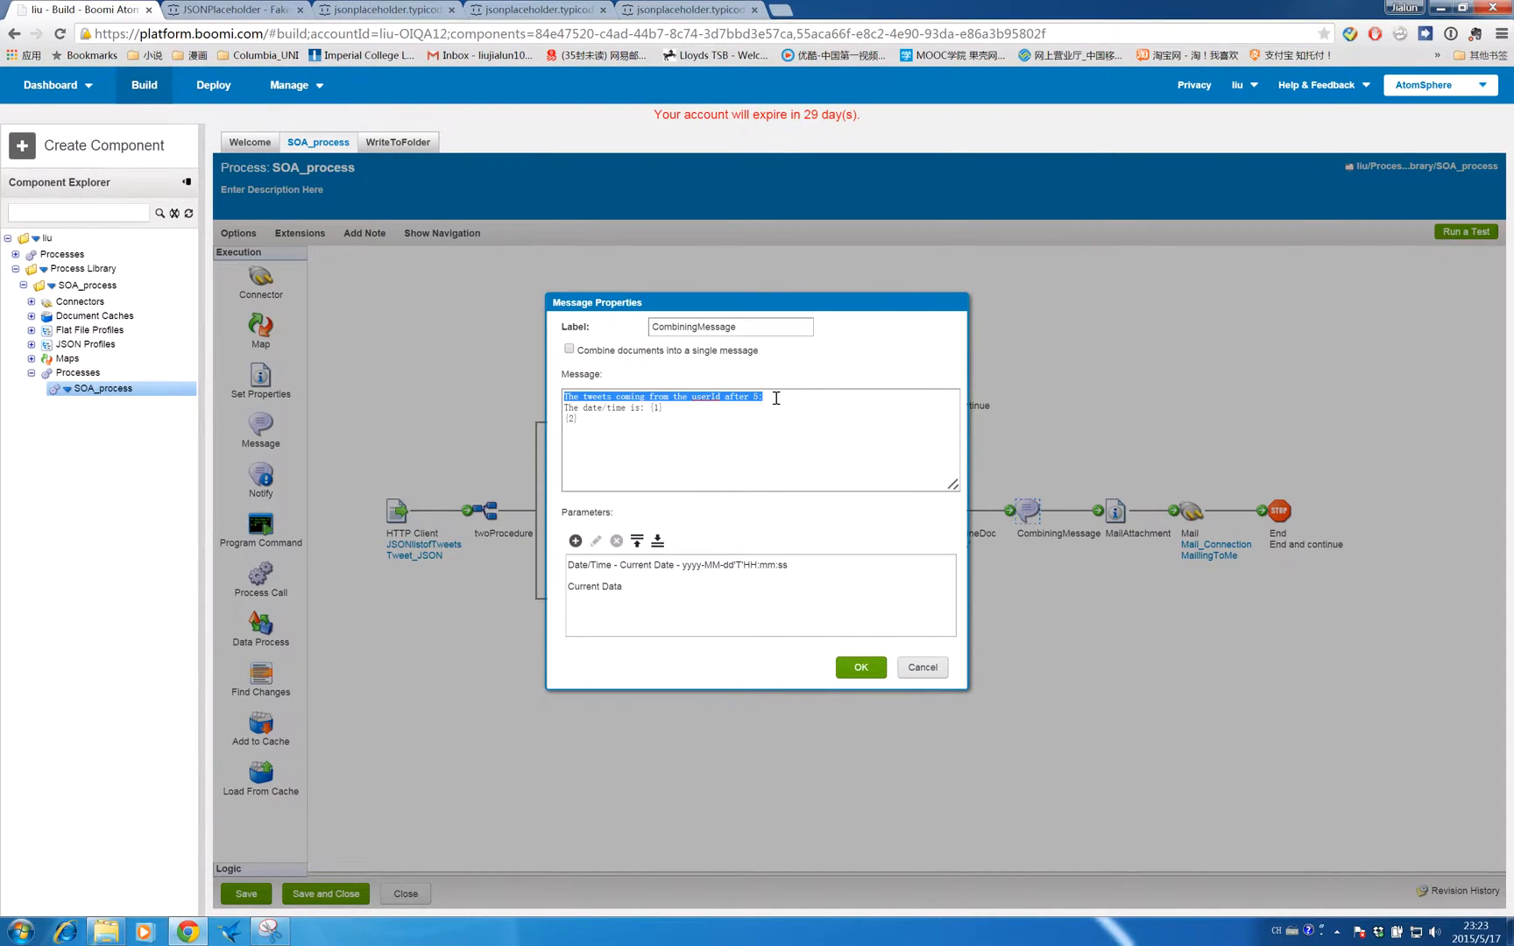
click(701, 410)
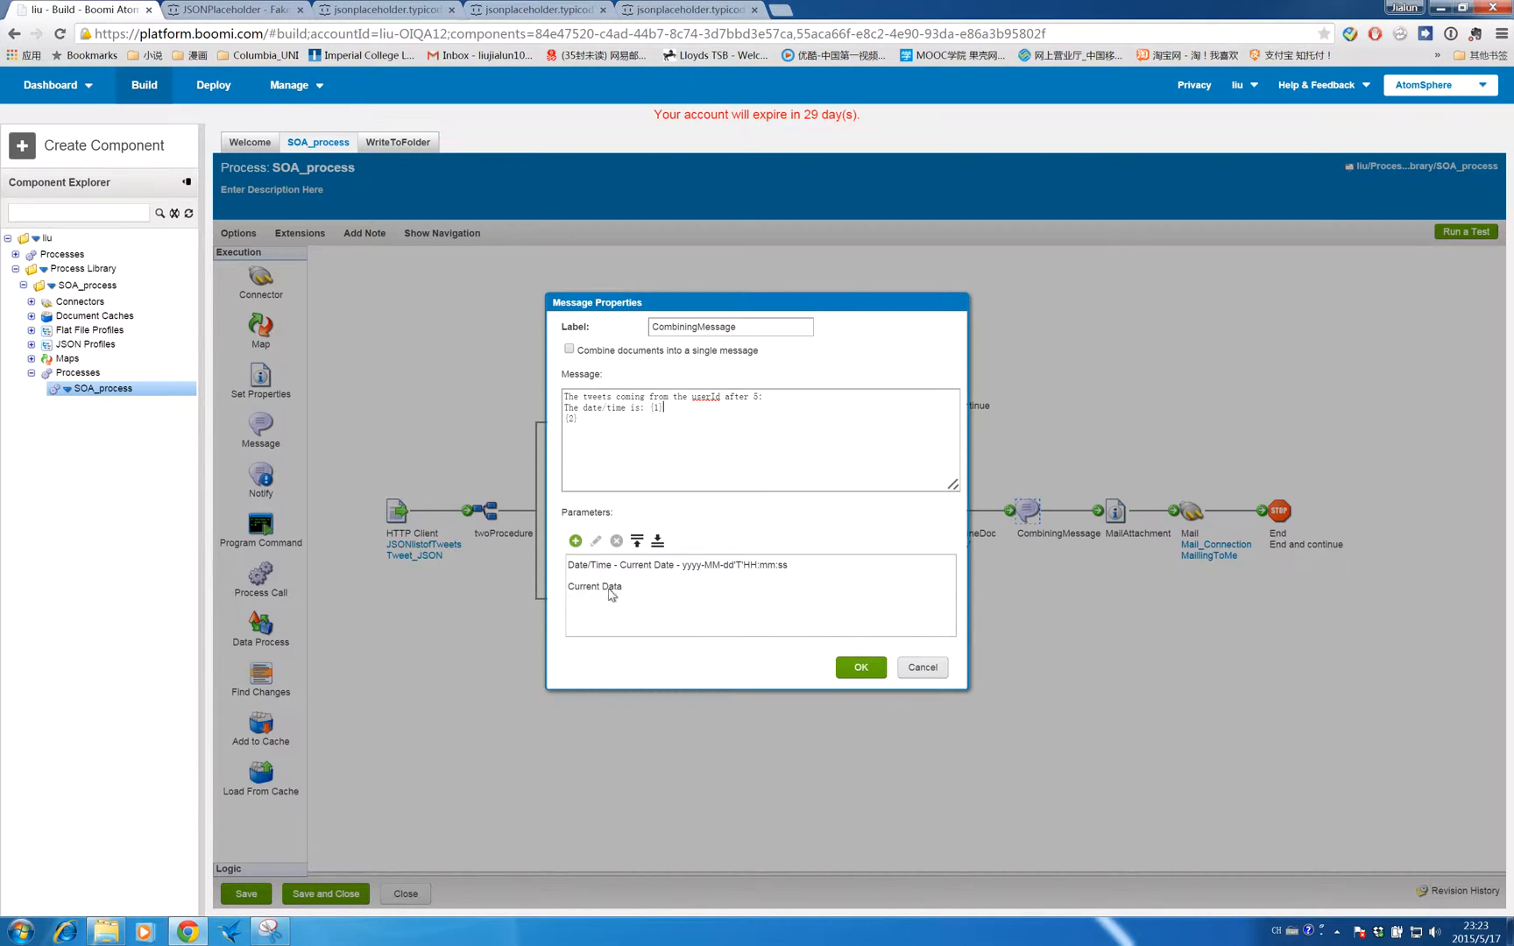
click(863, 669)
- Open the CachedTweetsJSONtoCSV map of the lower JSONtoCSV shape, expand the TweetCache tweet fields and inspect their mappings, then close it
mouse_move(1106, 506)
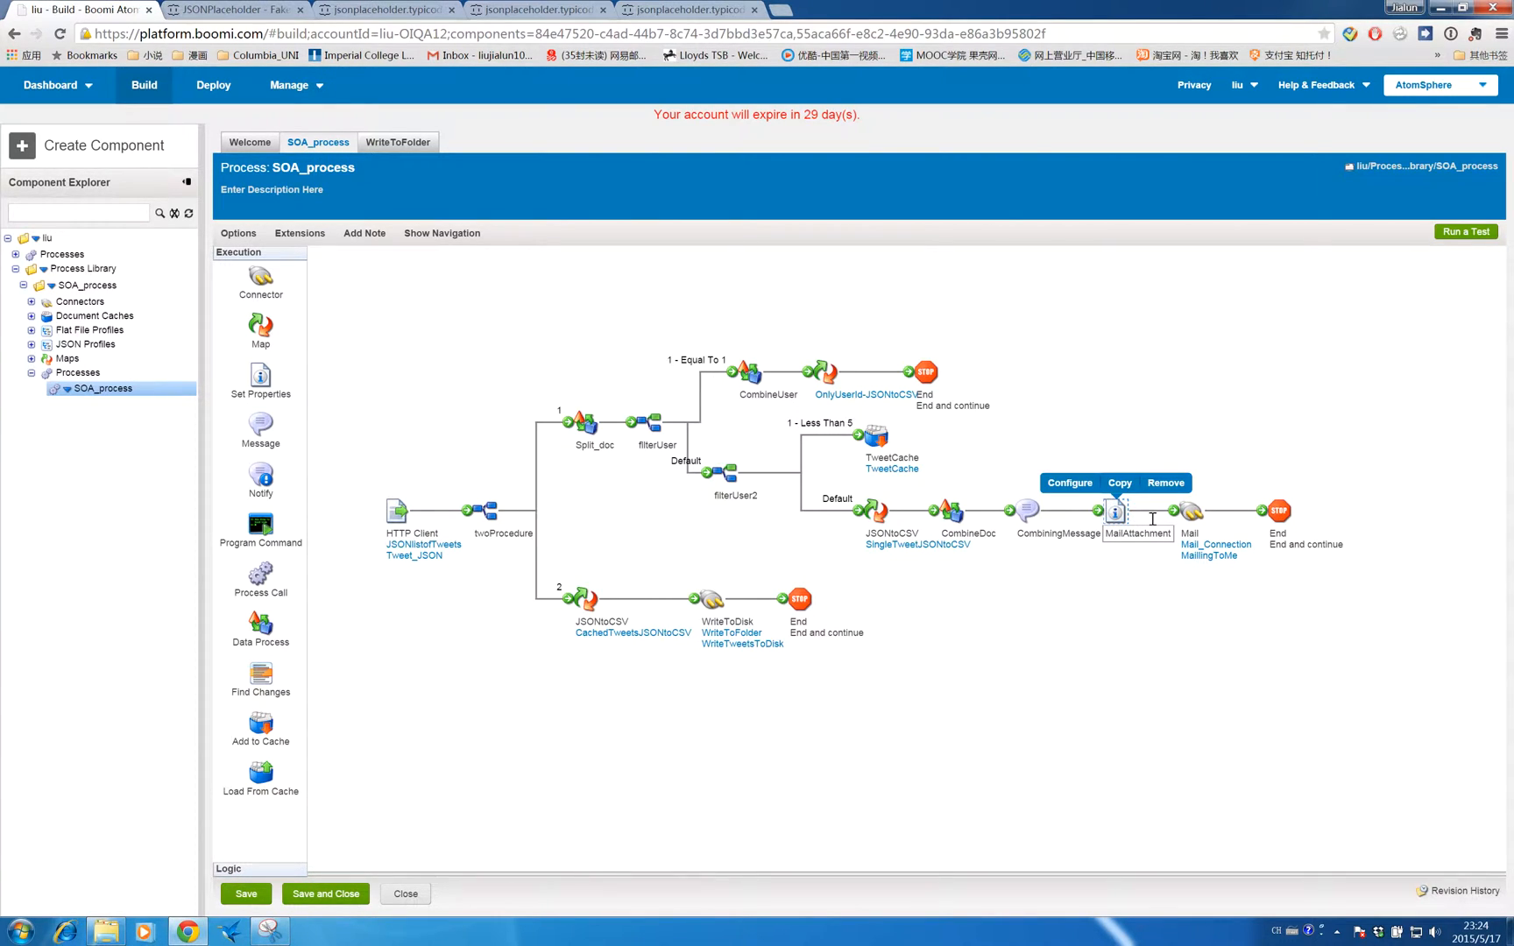
mouse_move(1180, 504)
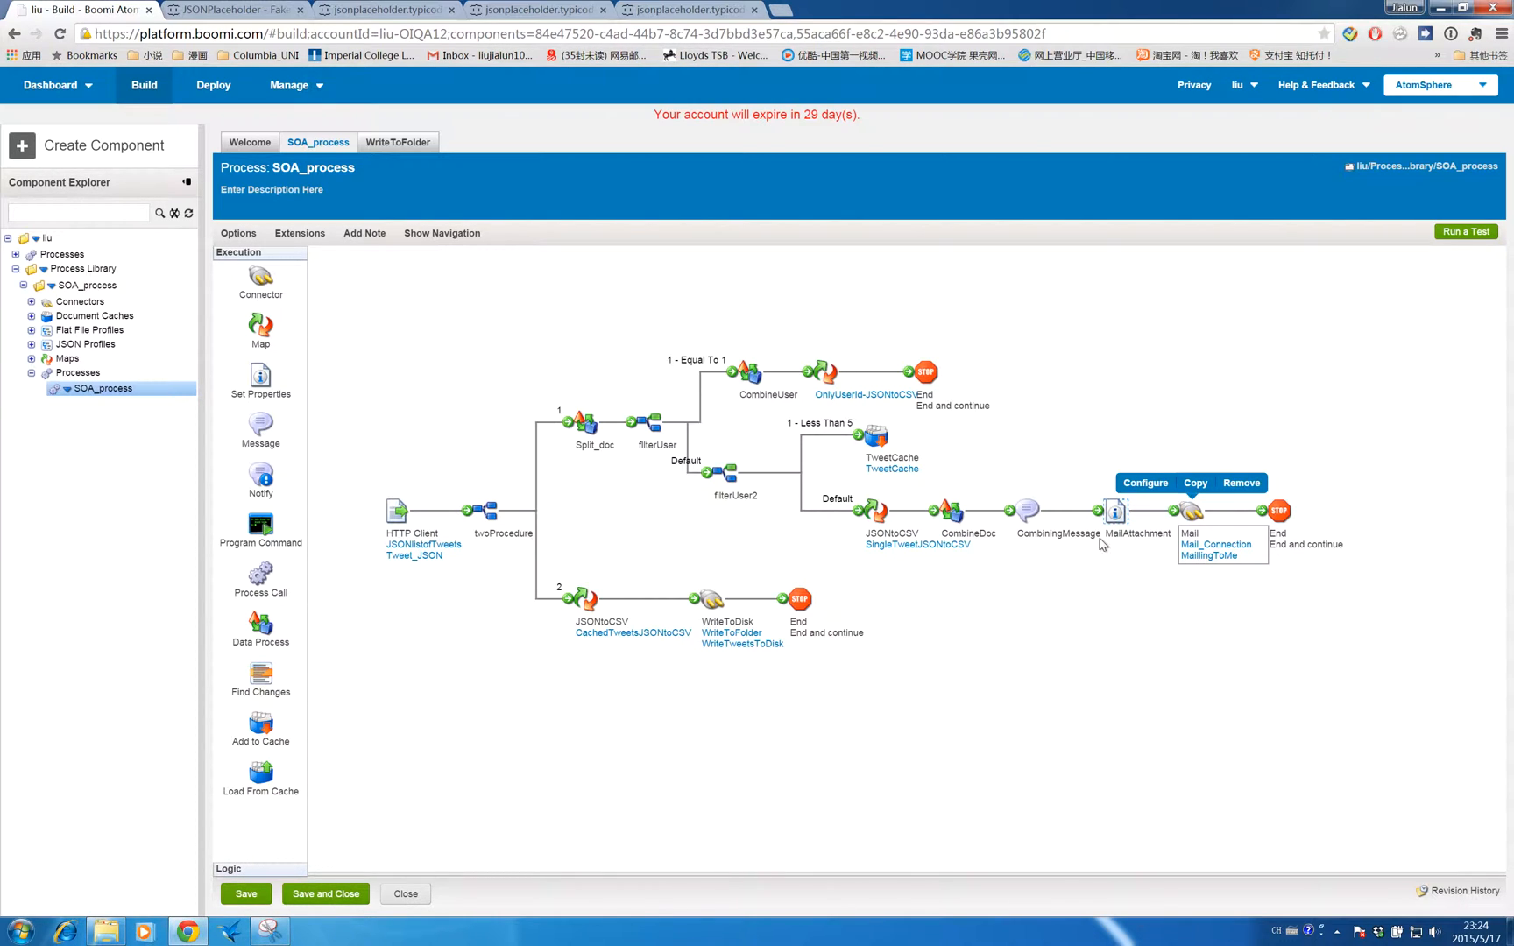
mouse_move(578, 580)
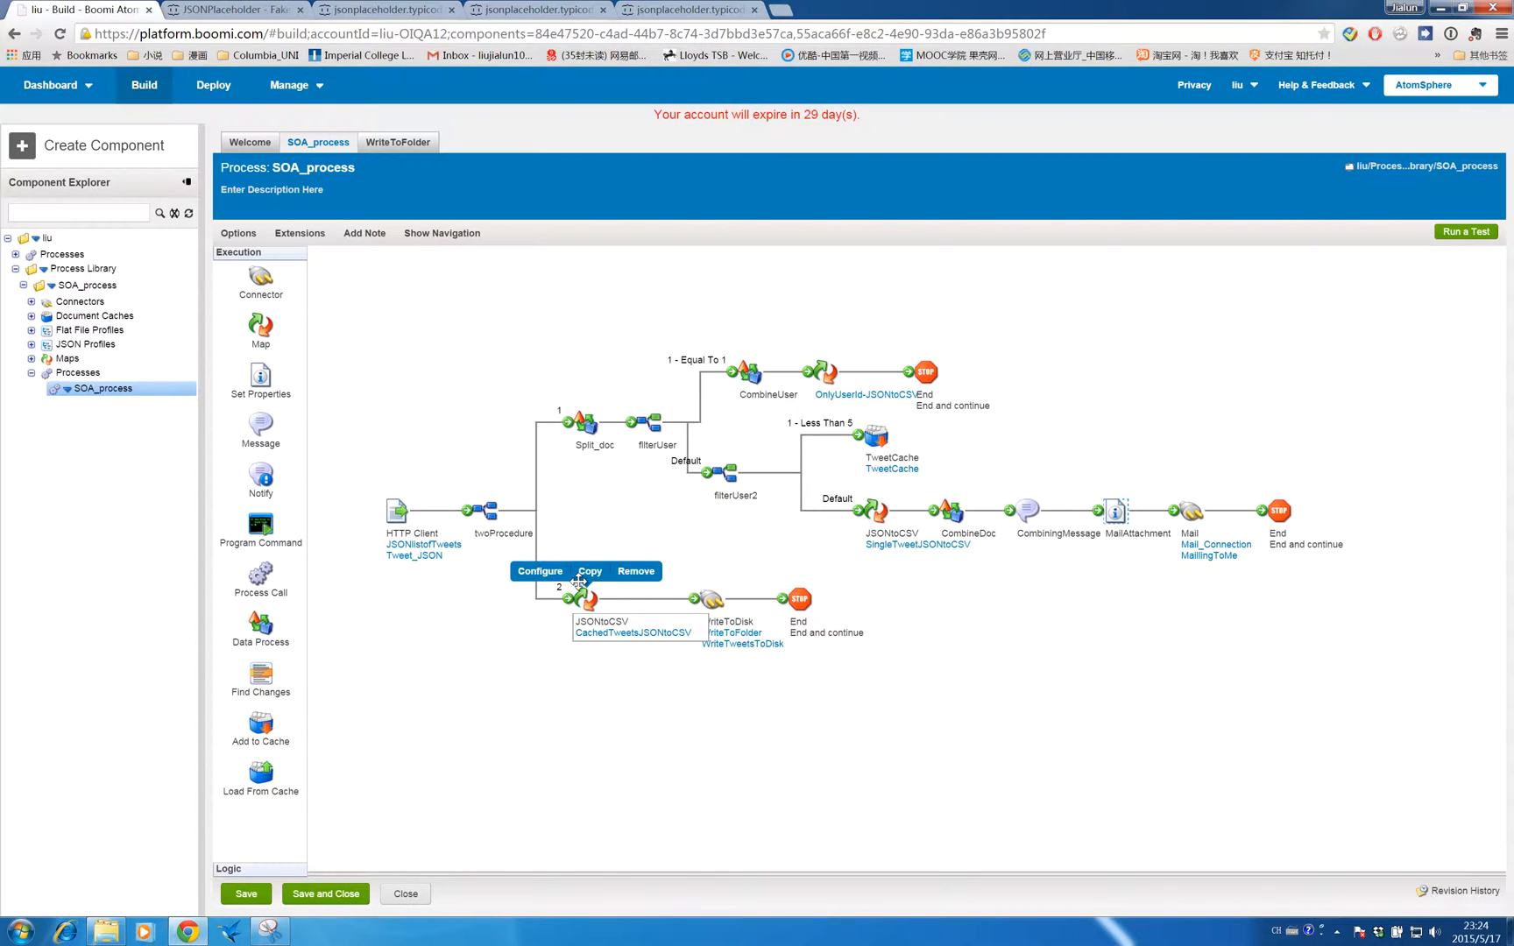
mouse_move(393, 514)
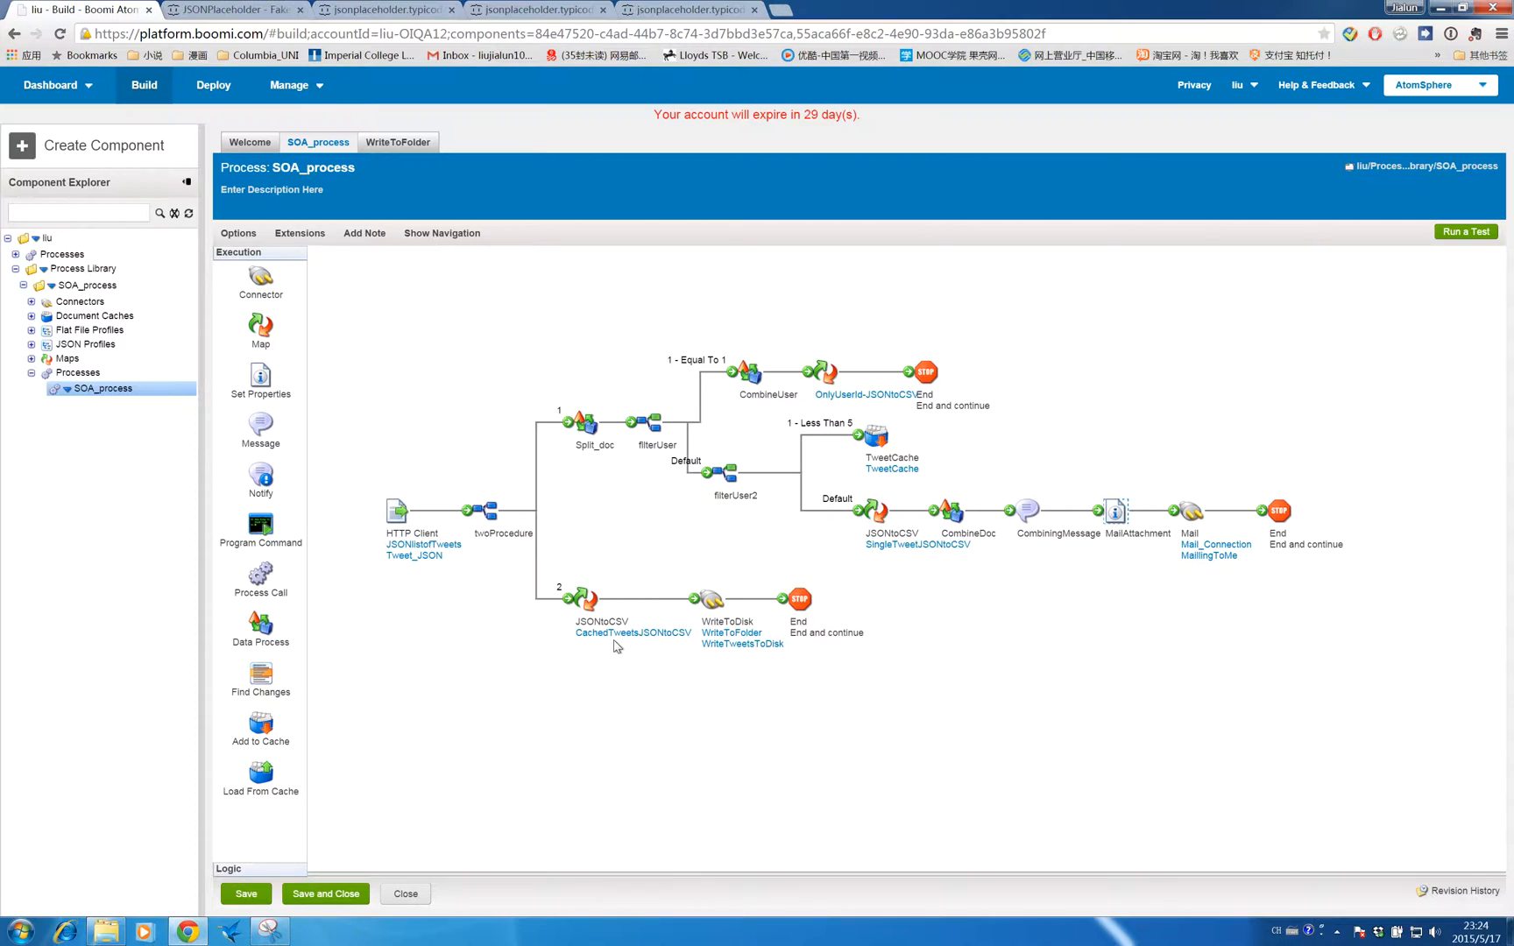
mouse_move(617, 647)
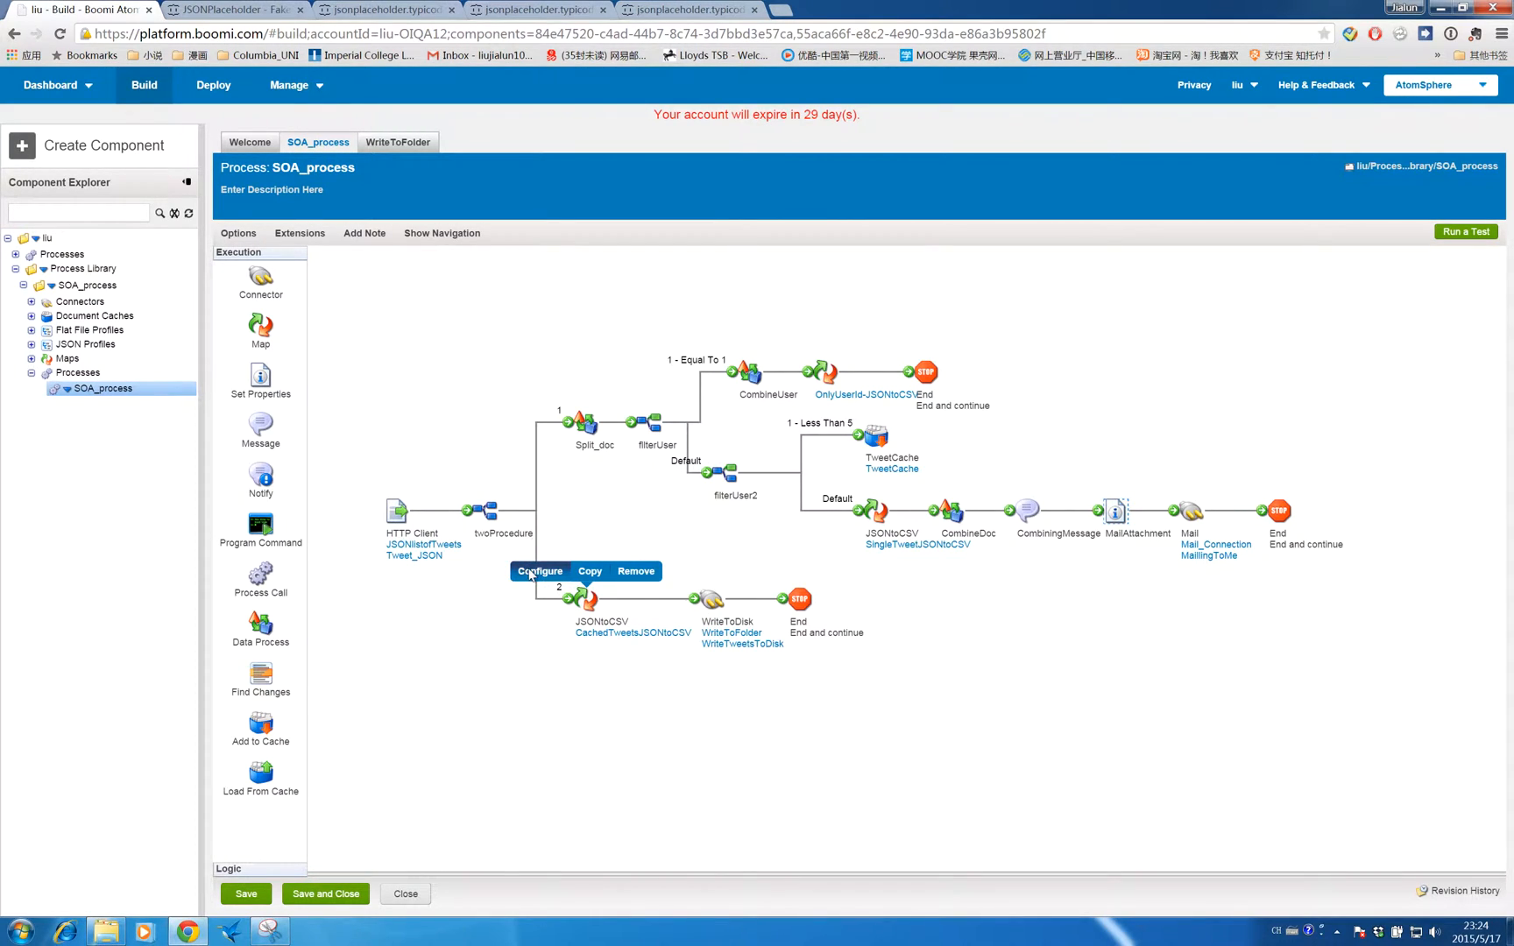
click(529, 570)
click(883, 492)
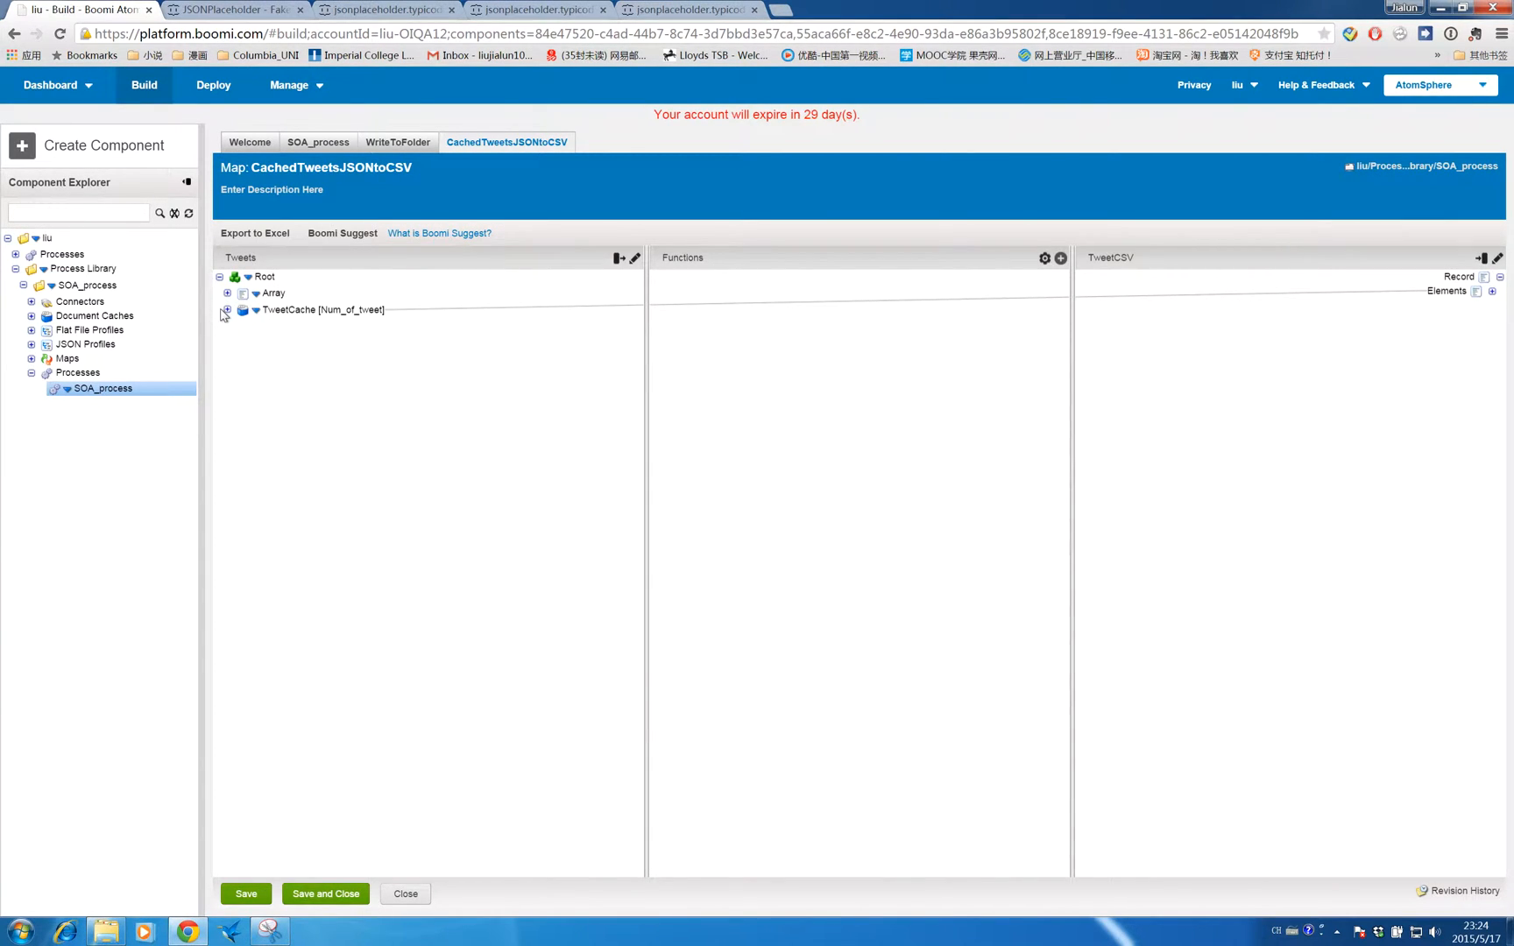
click(228, 310)
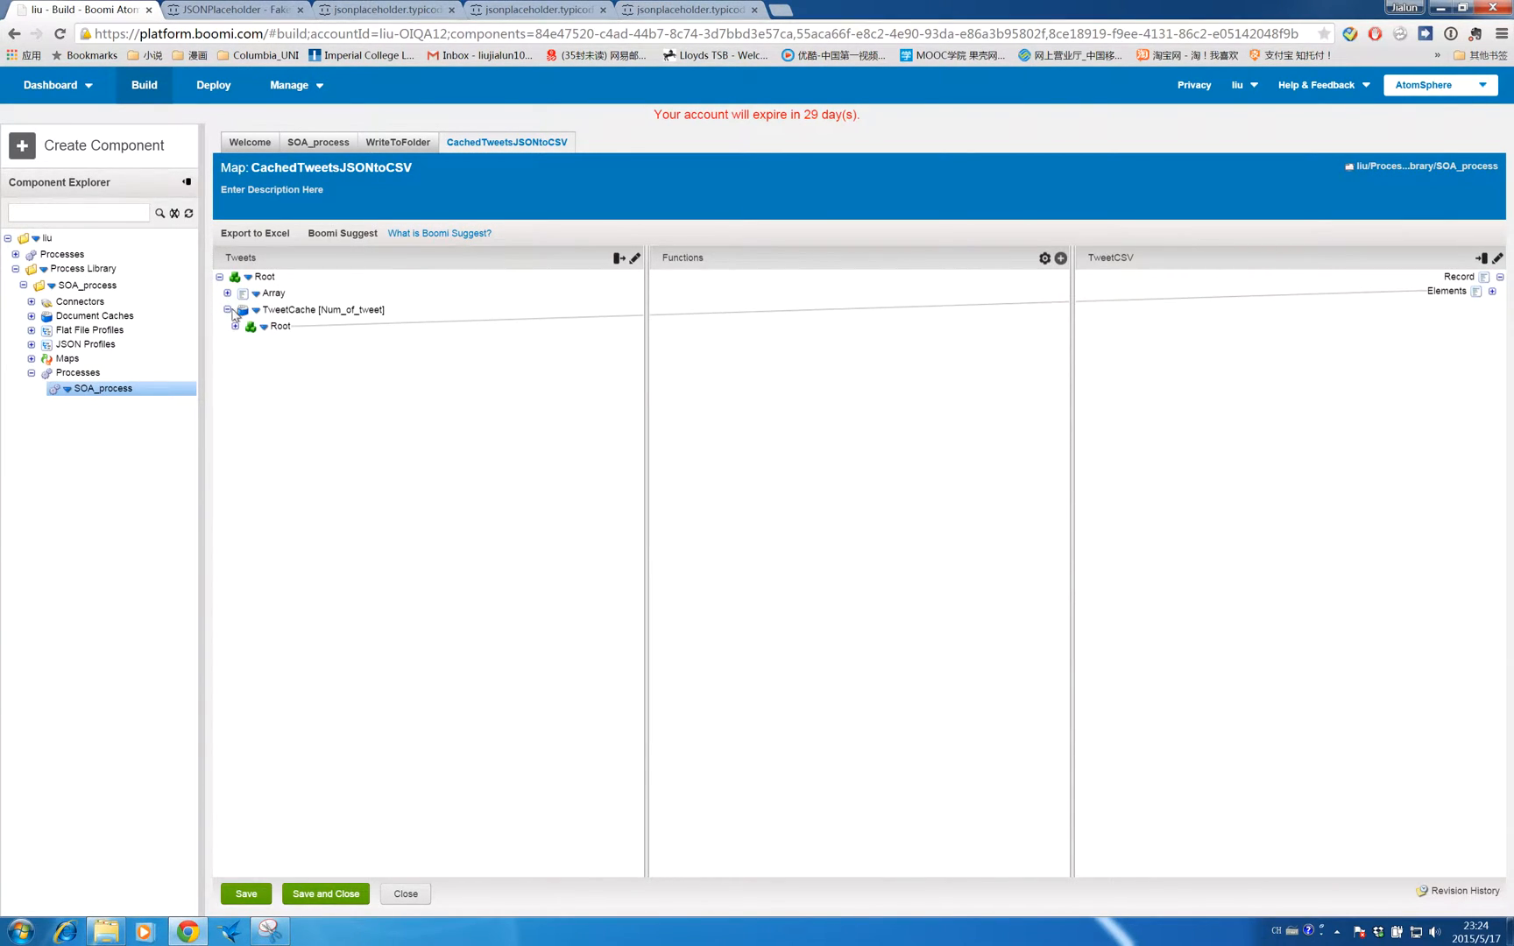
click(235, 326)
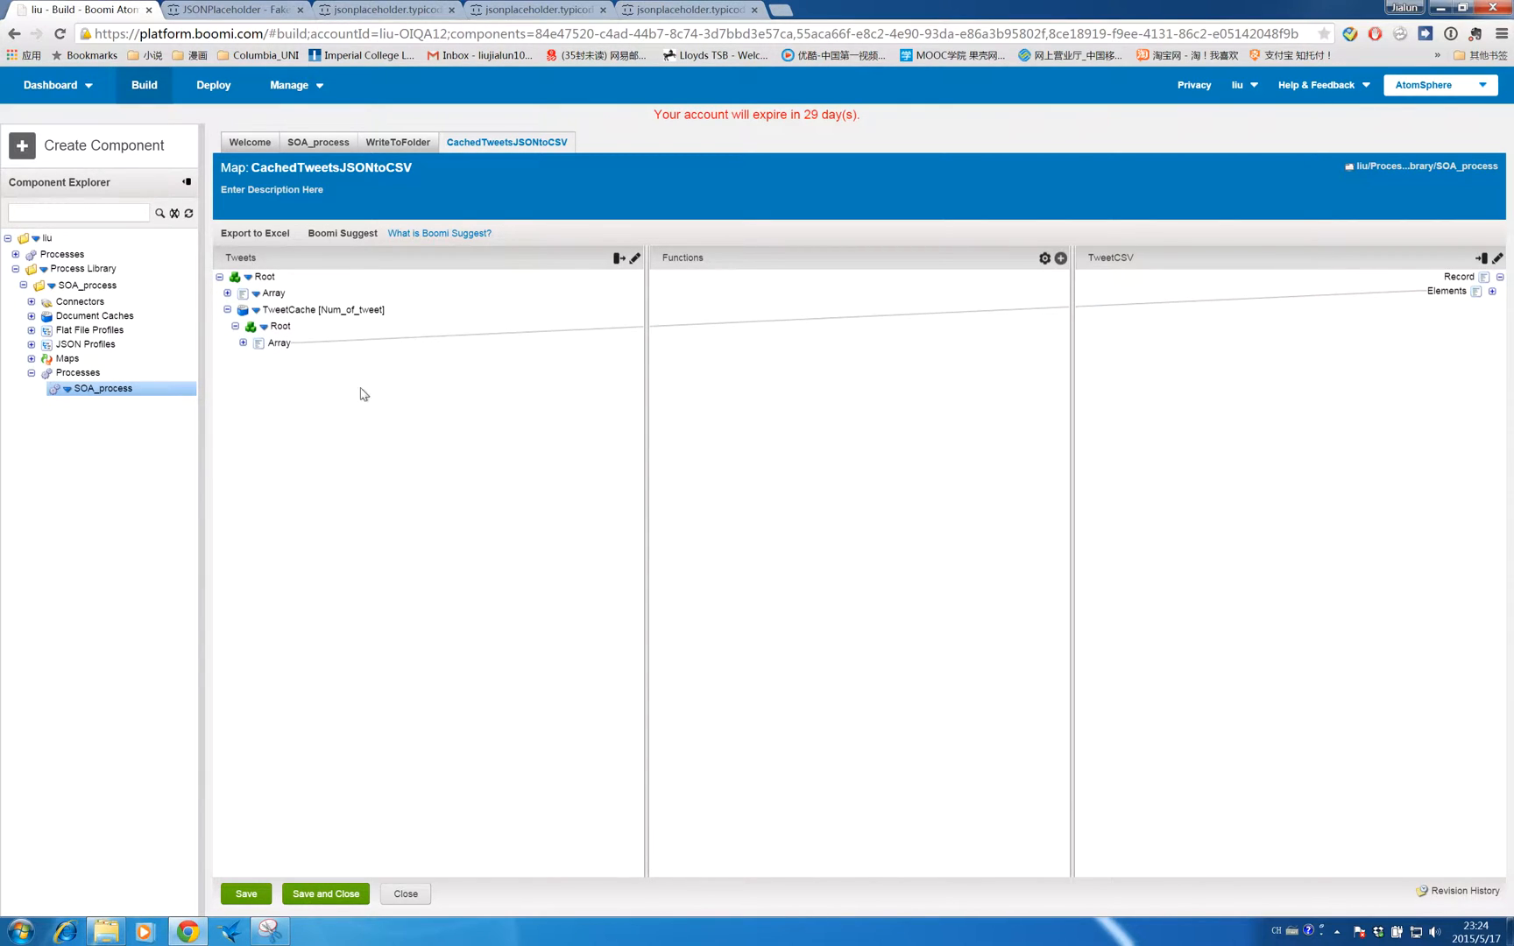
click(243, 343)
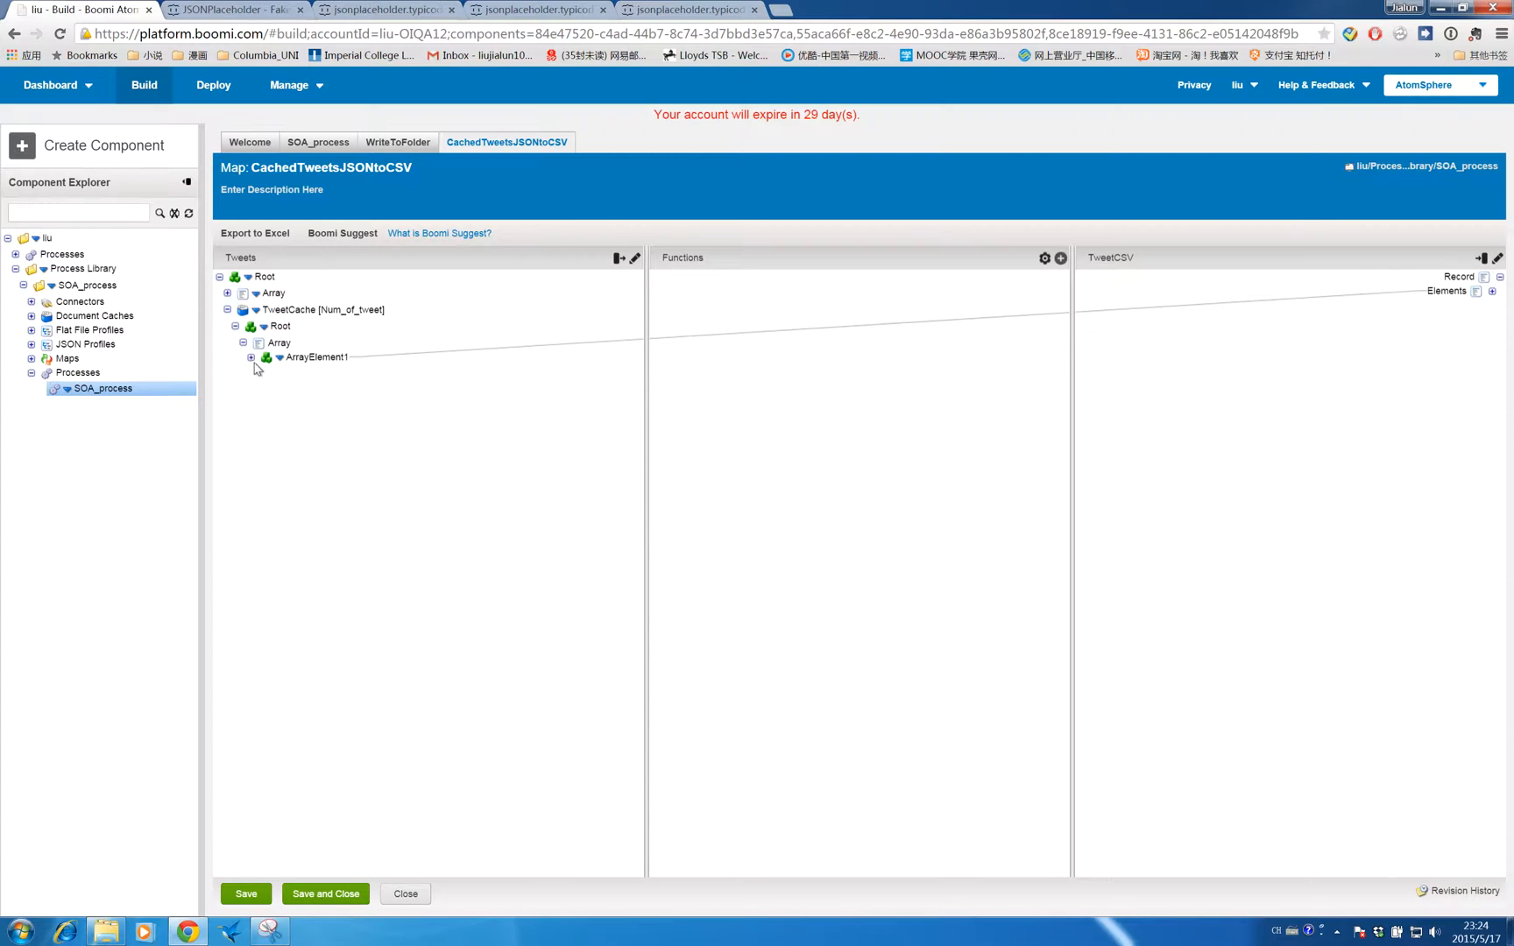
click(248, 358)
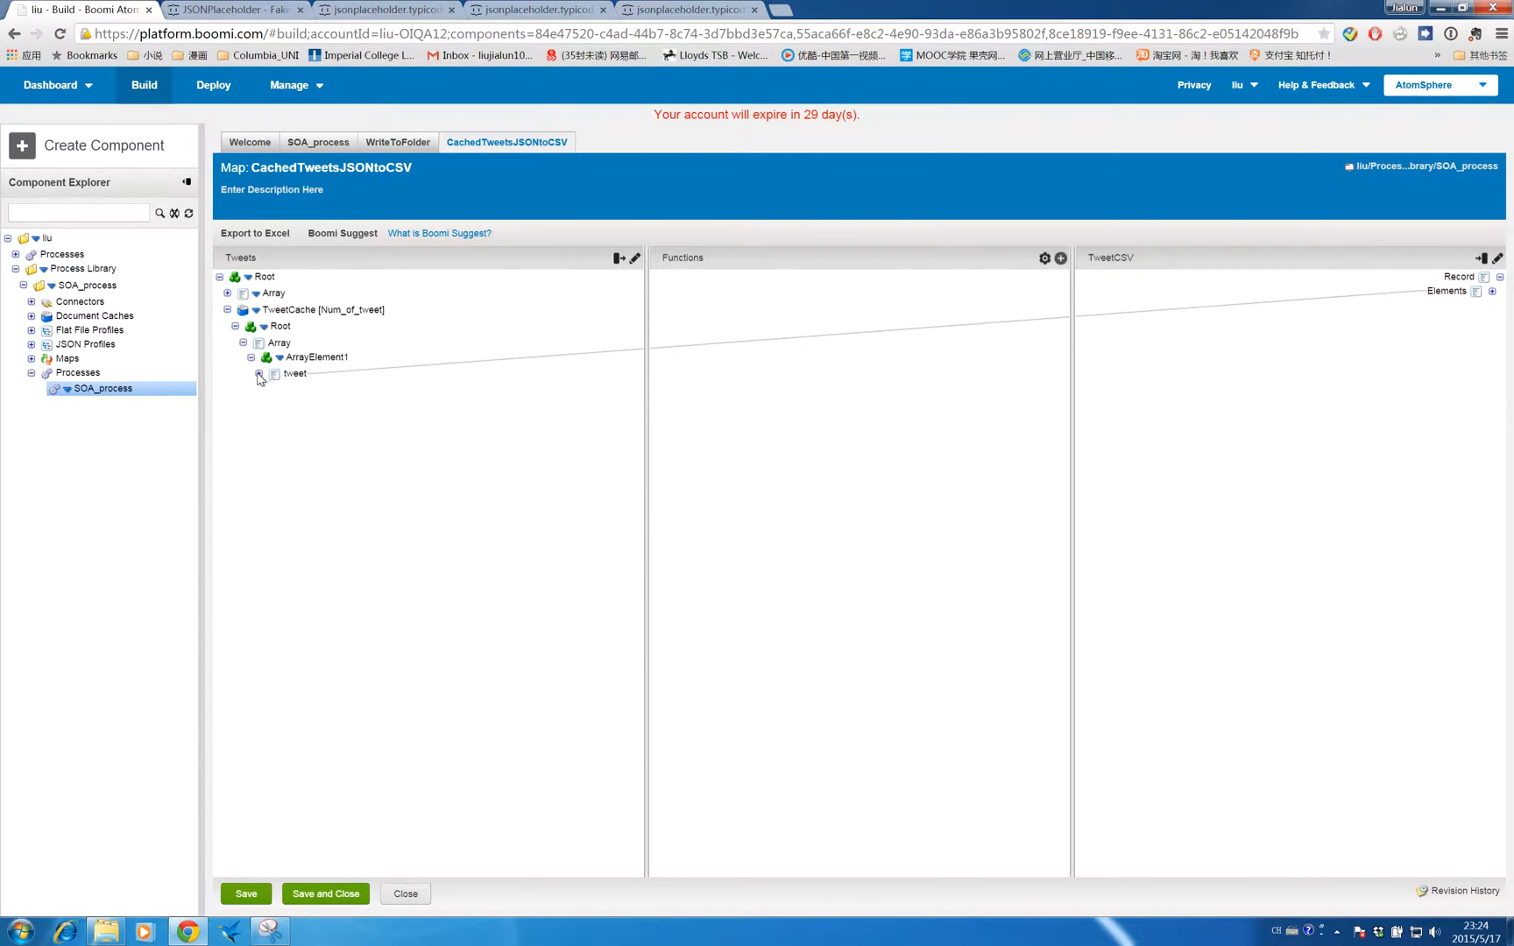
click(258, 375)
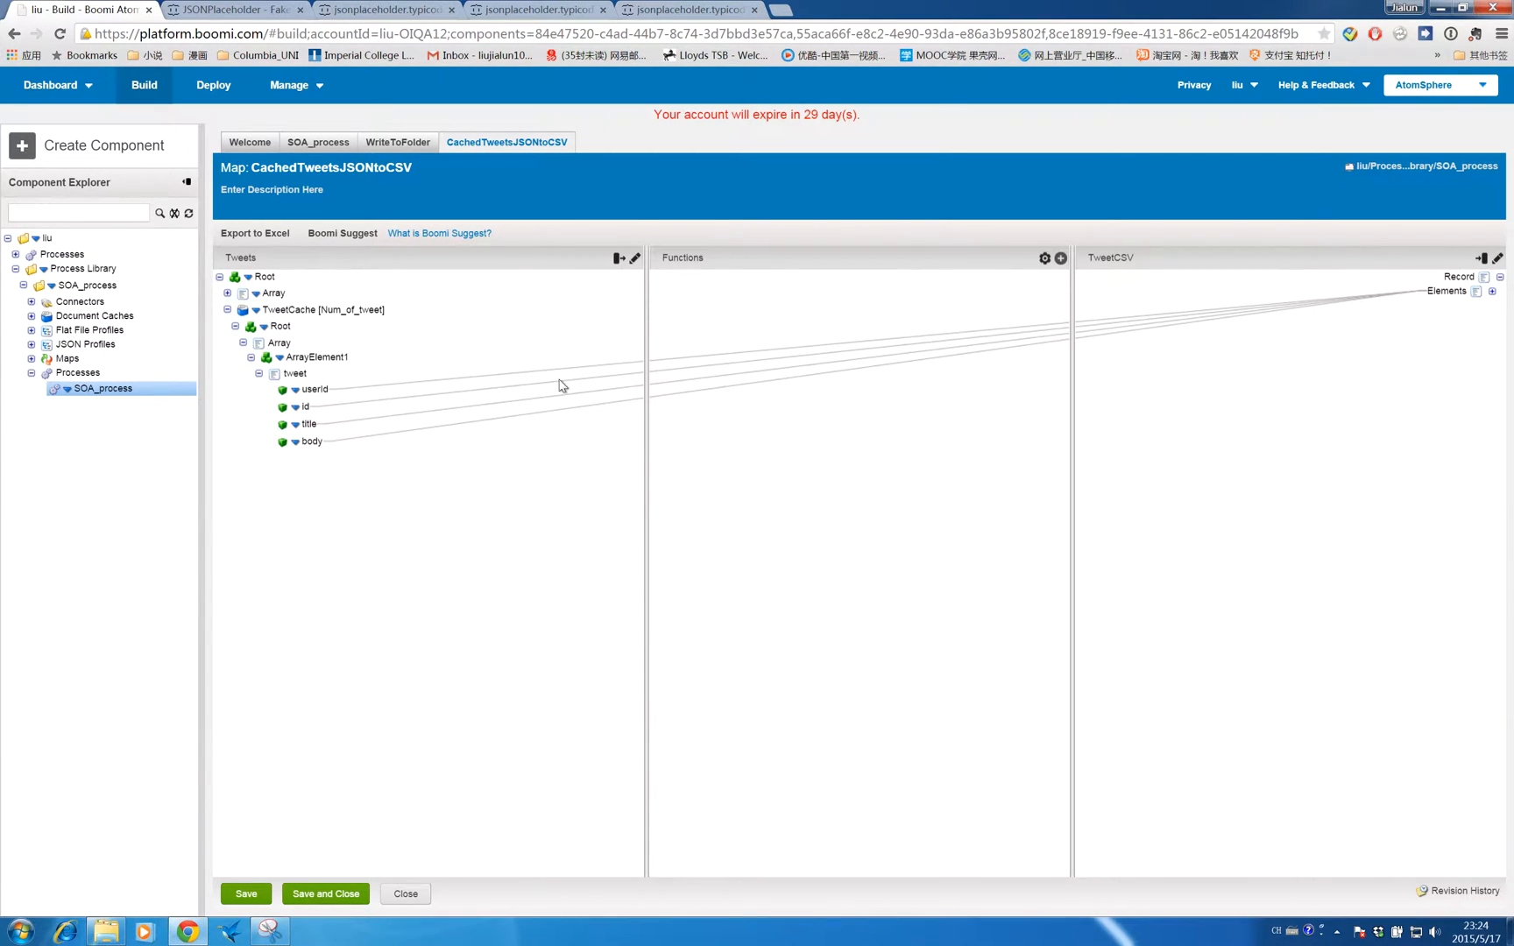
click(1492, 291)
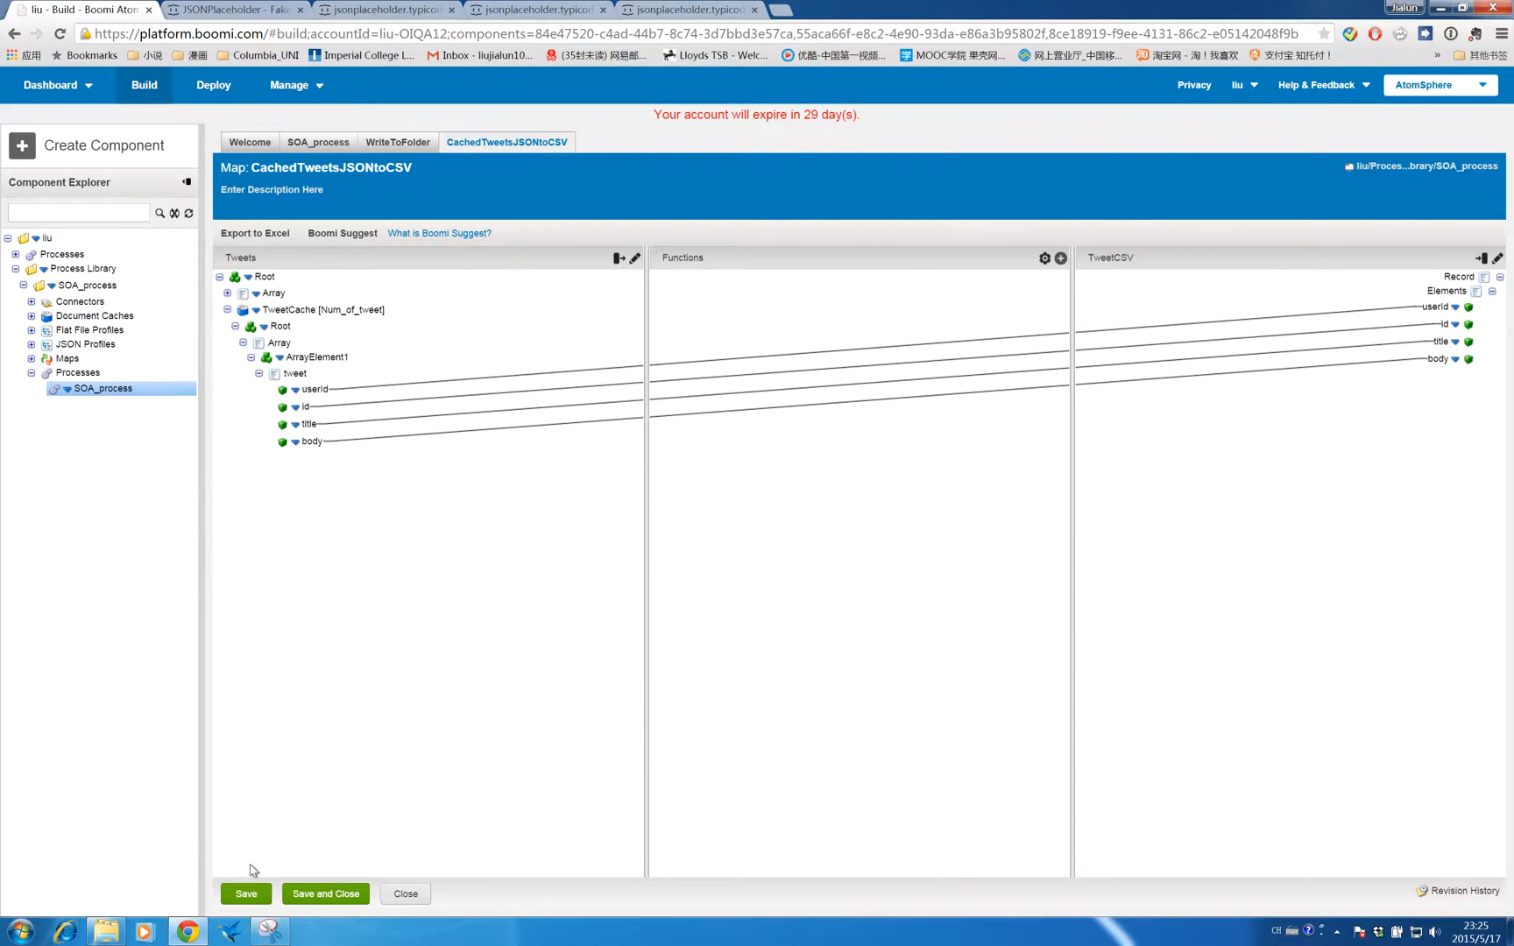
click(298, 895)
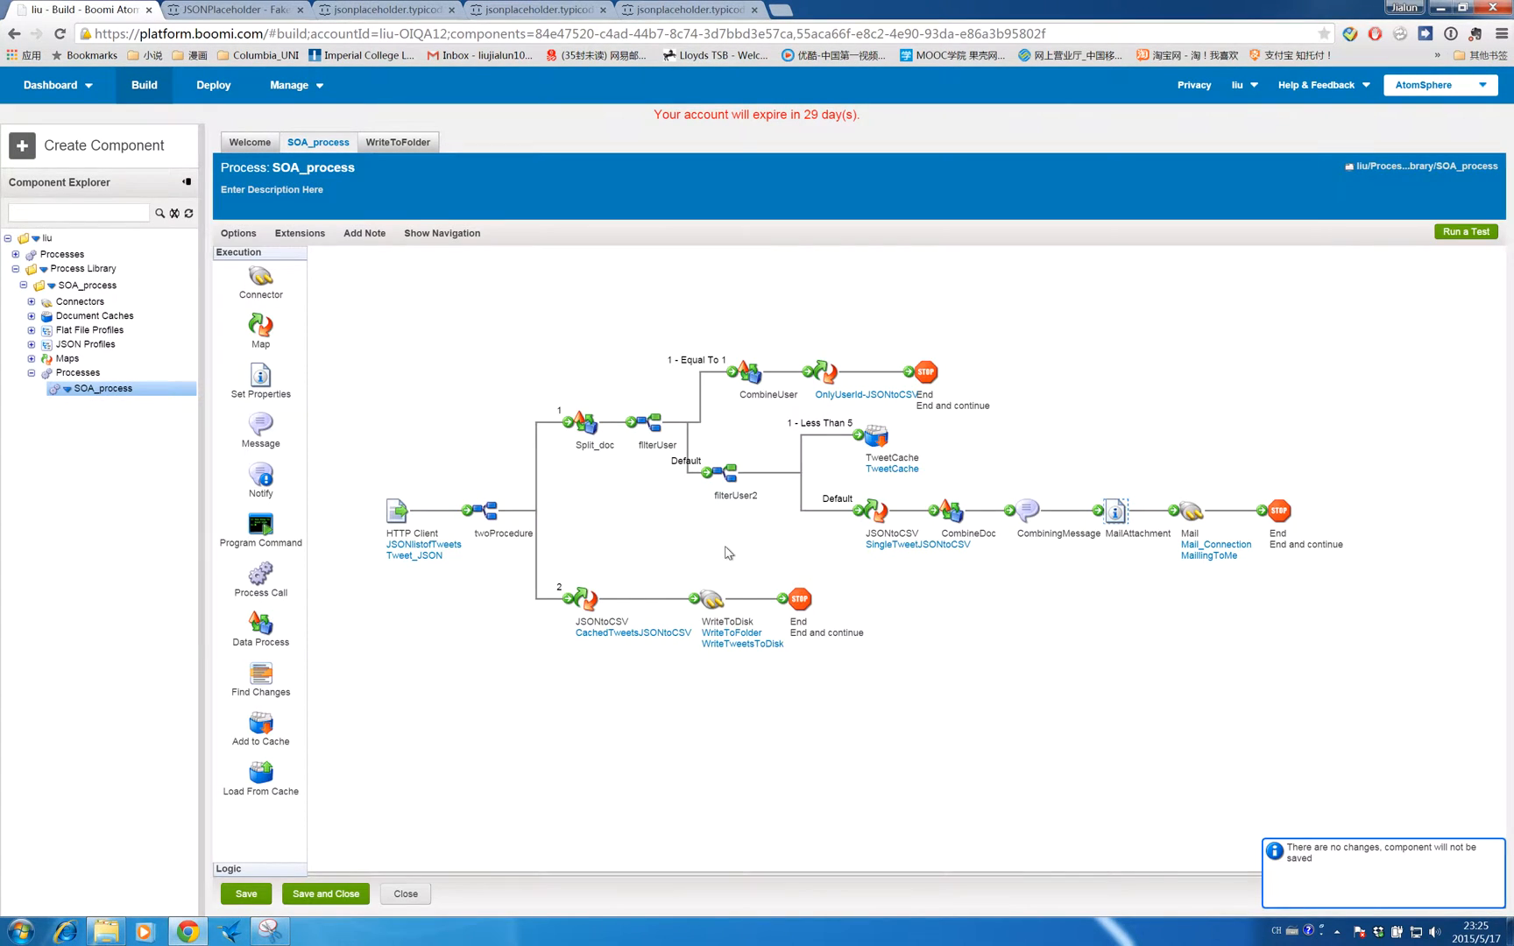
click(808, 524)
- In File Explorer, delete all files from the C:\SOA_process output folder
mouse_move(732, 613)
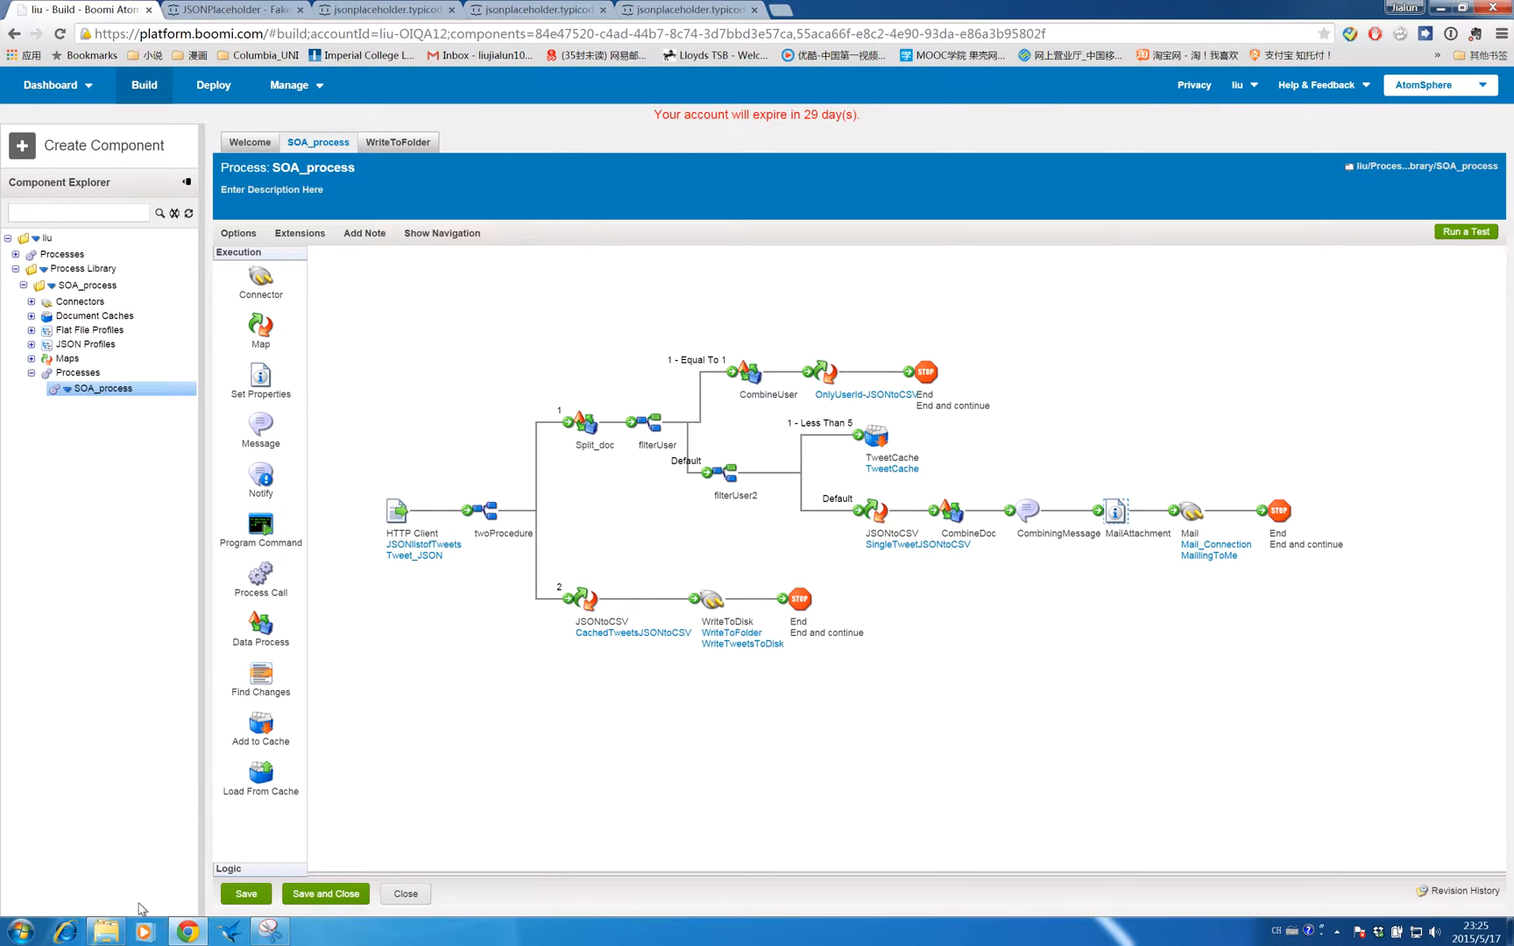
click(105, 933)
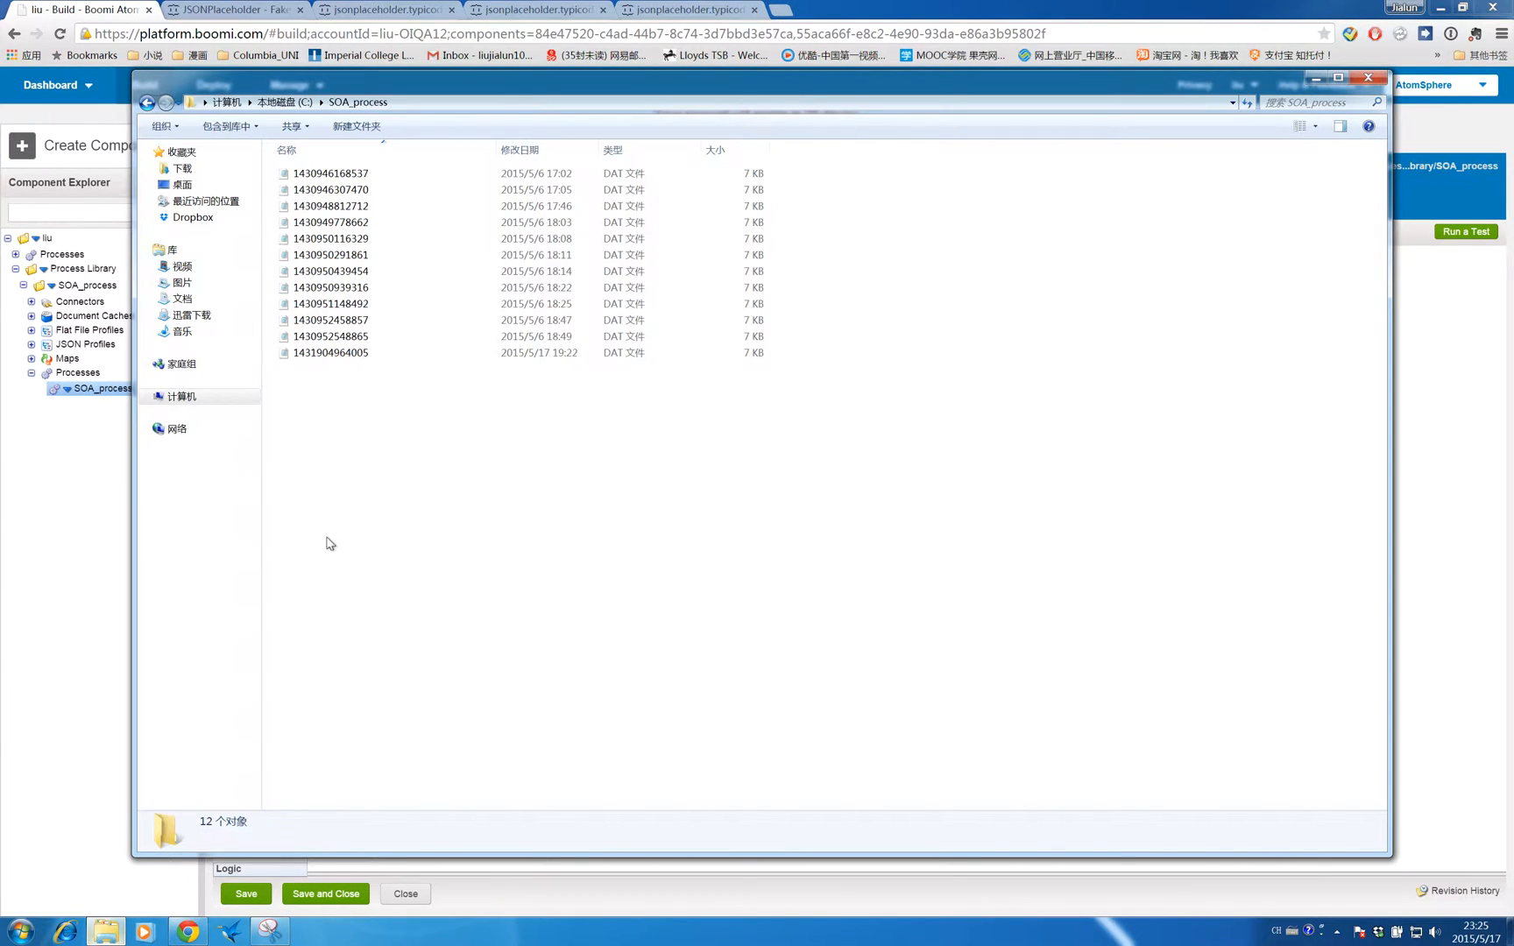
drag(391, 425, 389, 178)
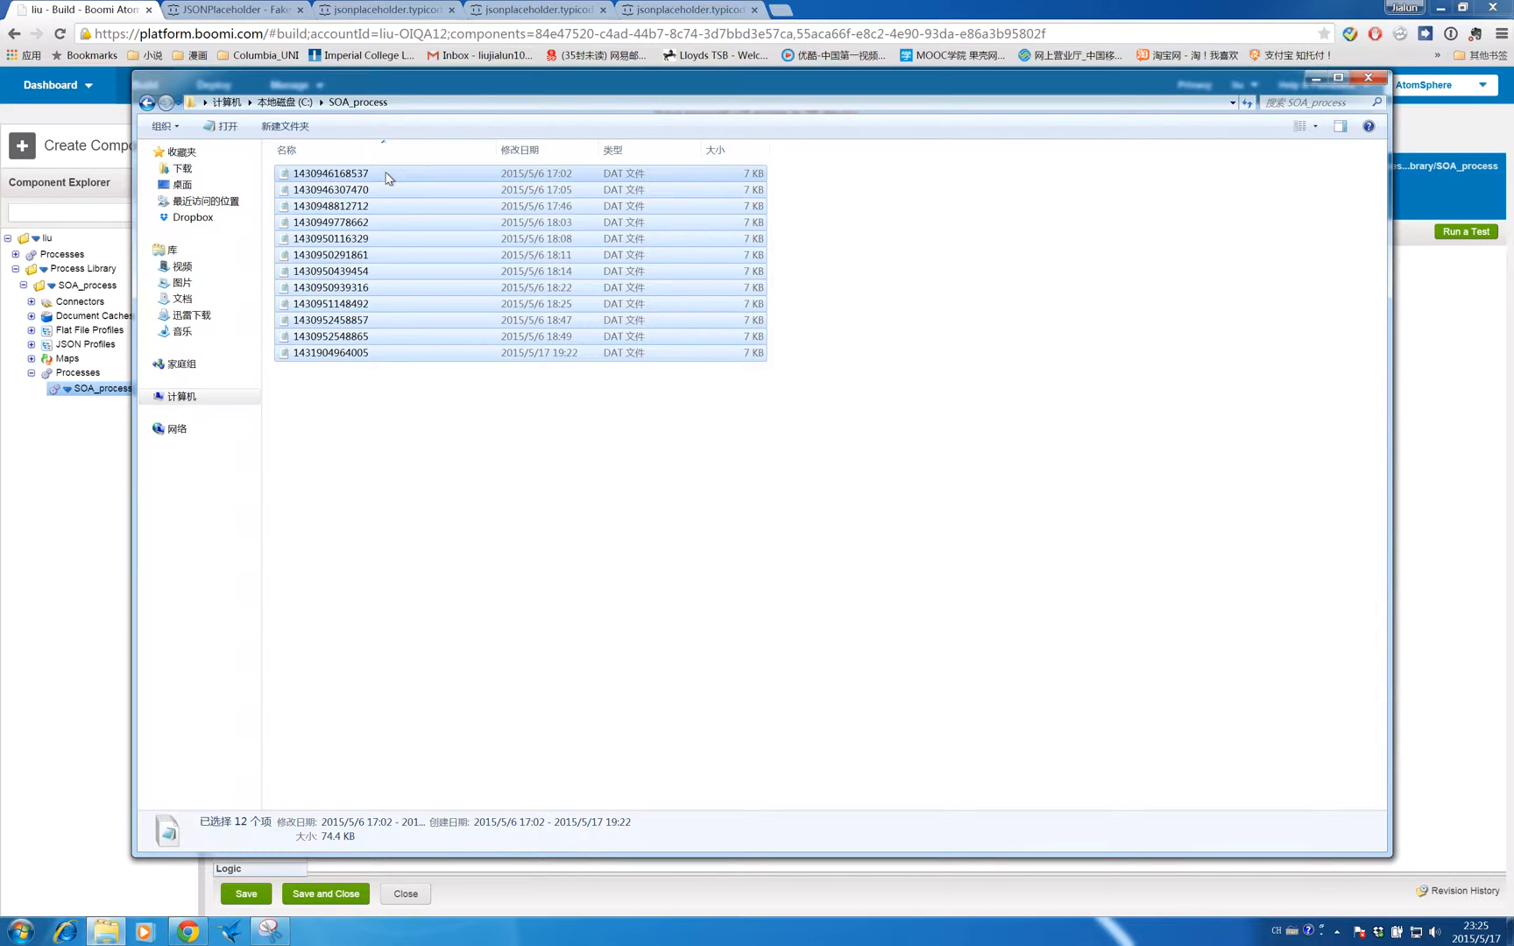
key(BackSpace)
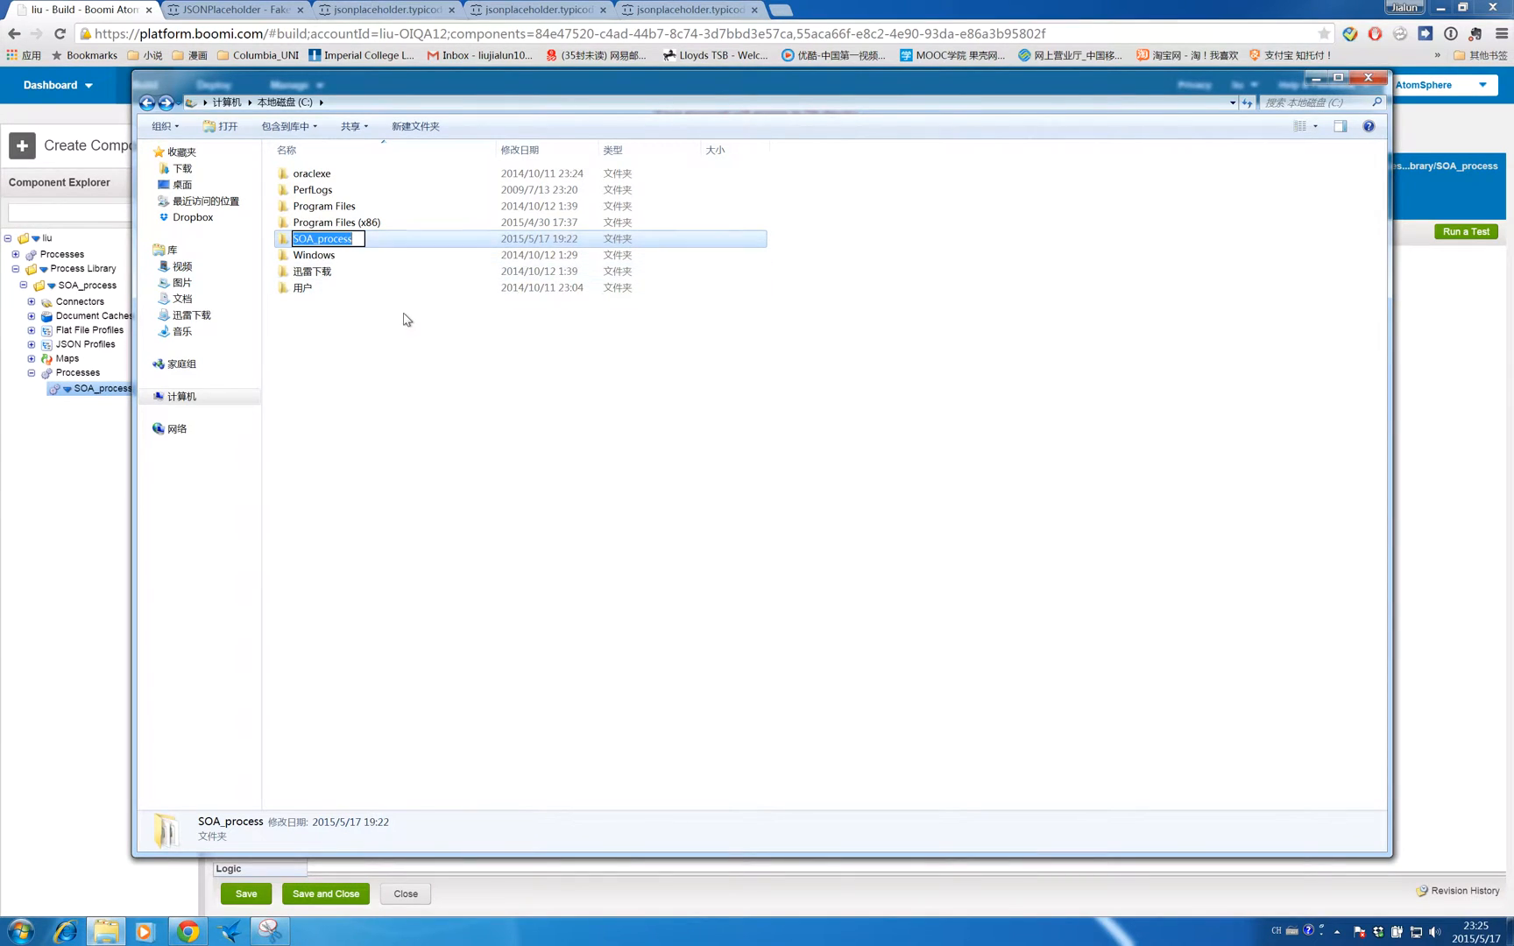
double_click(408, 242)
drag(456, 385, 438, 168)
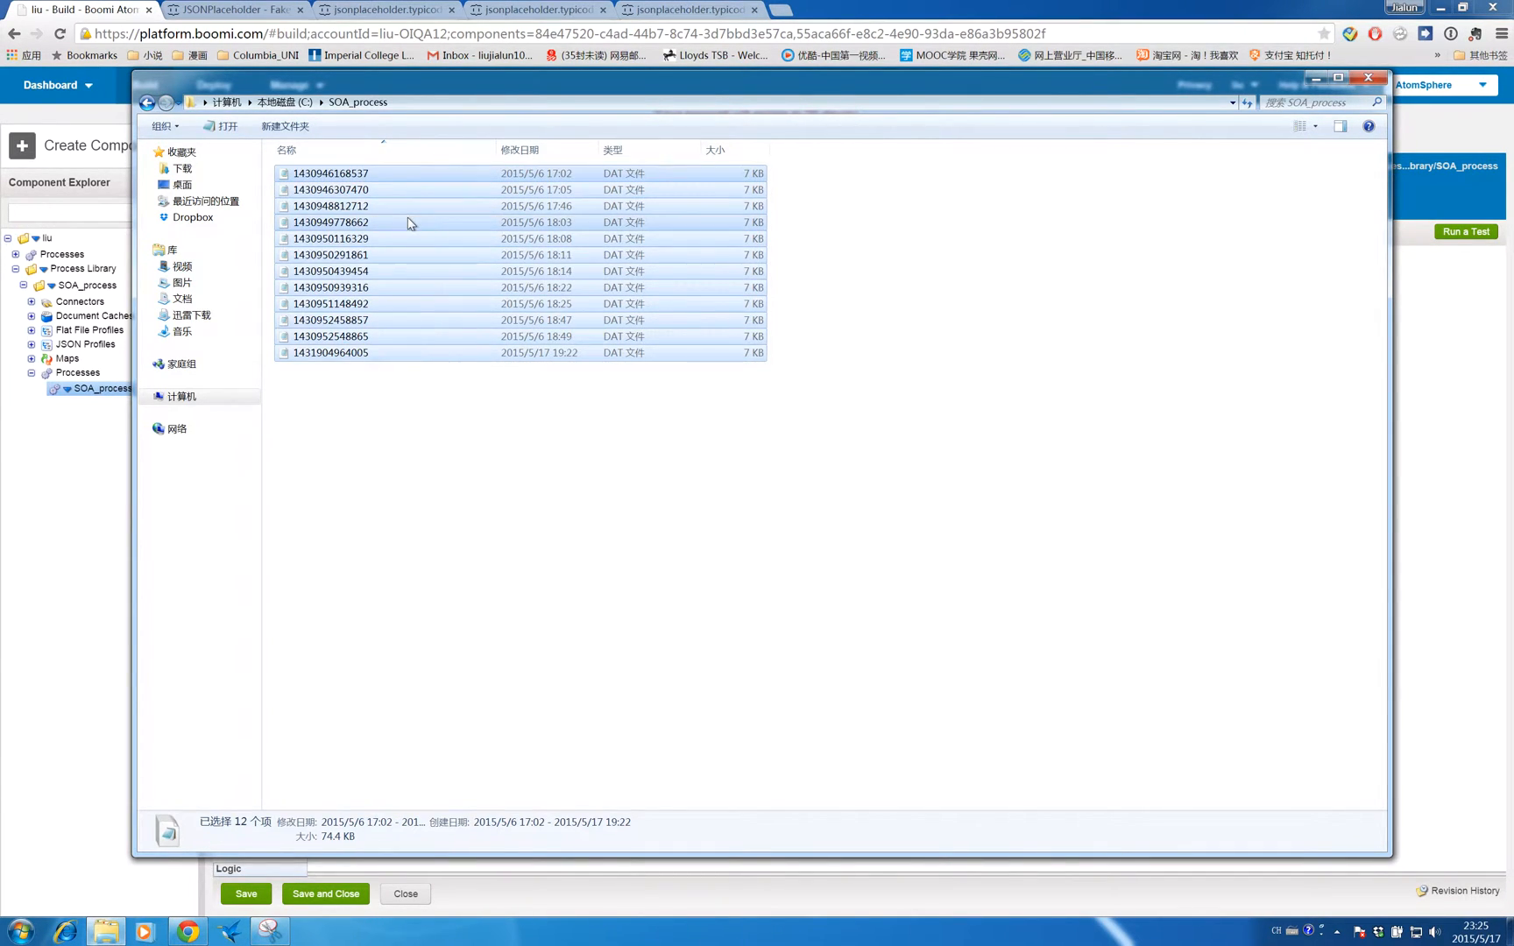
right_click(410, 223)
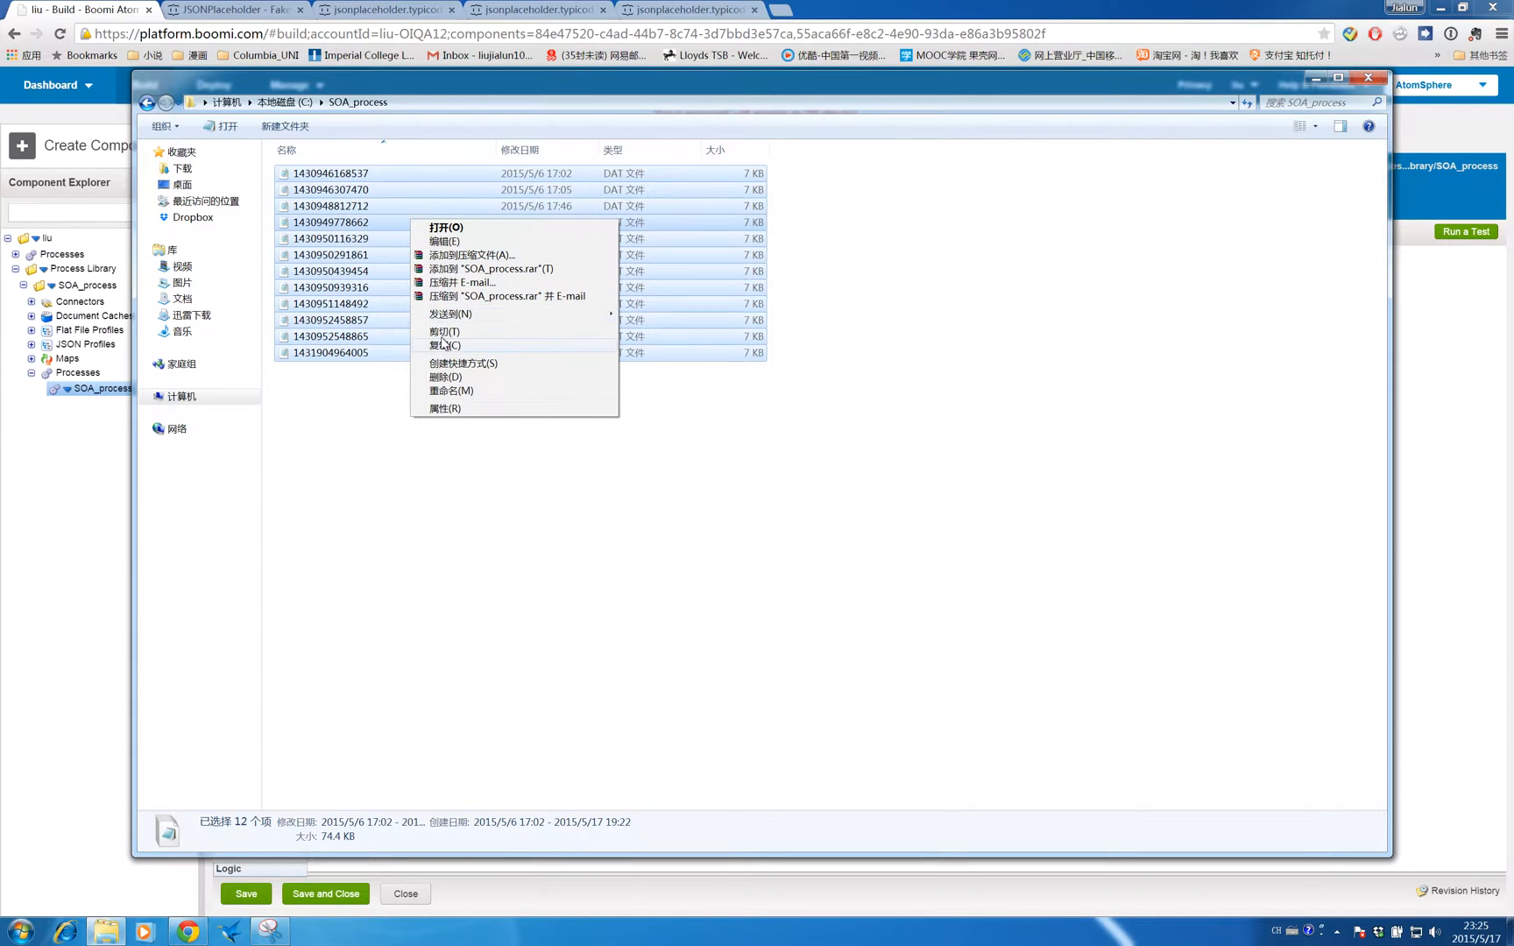
click(446, 377)
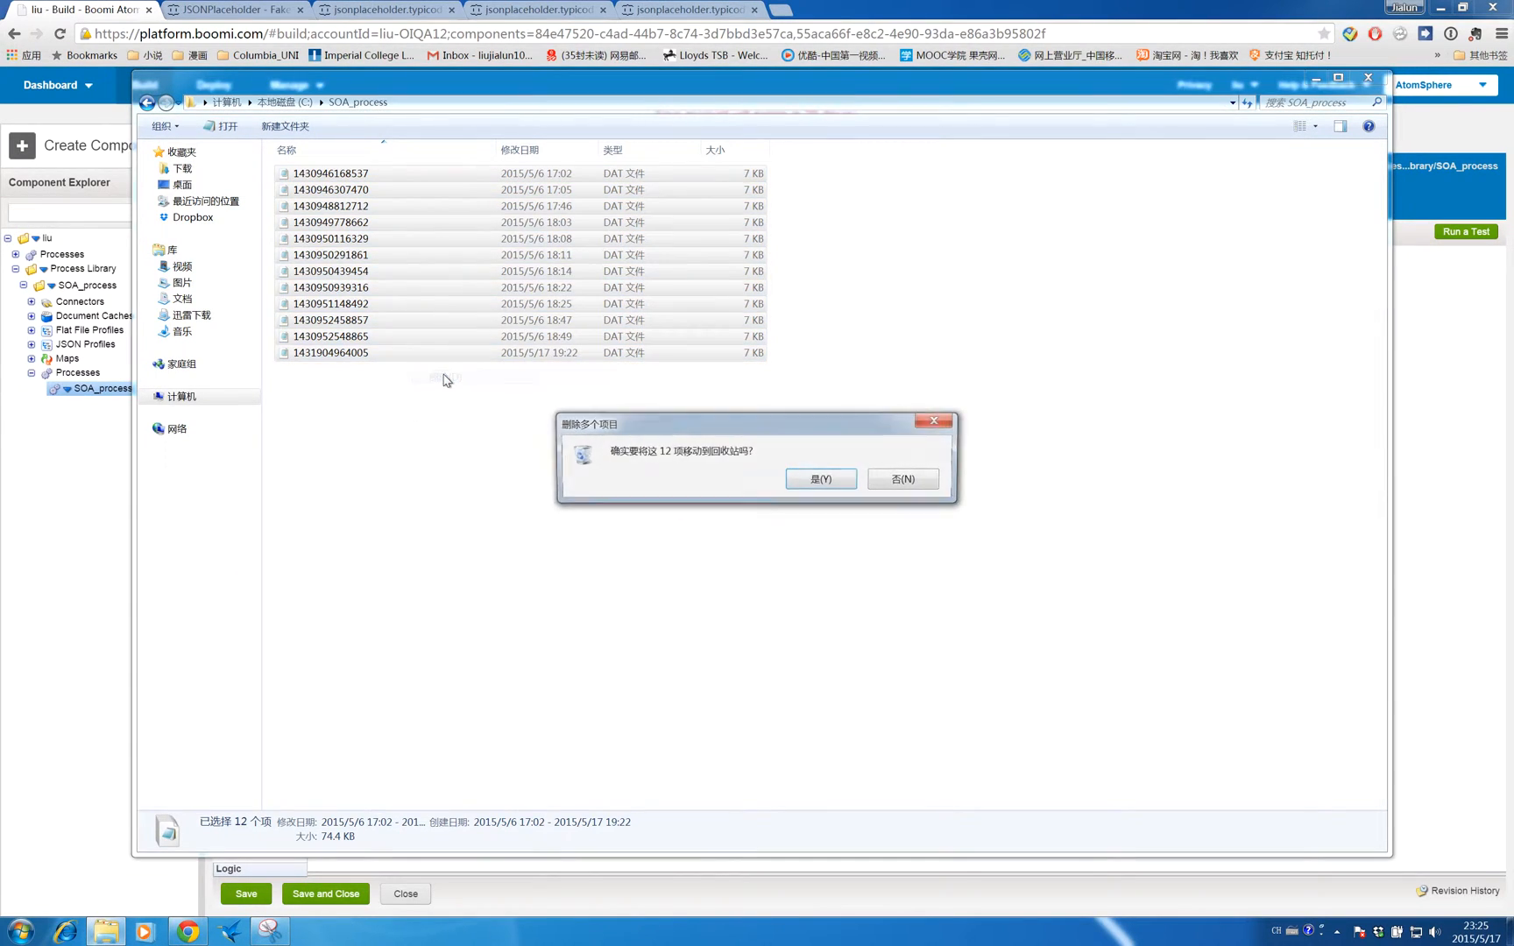
click(817, 478)
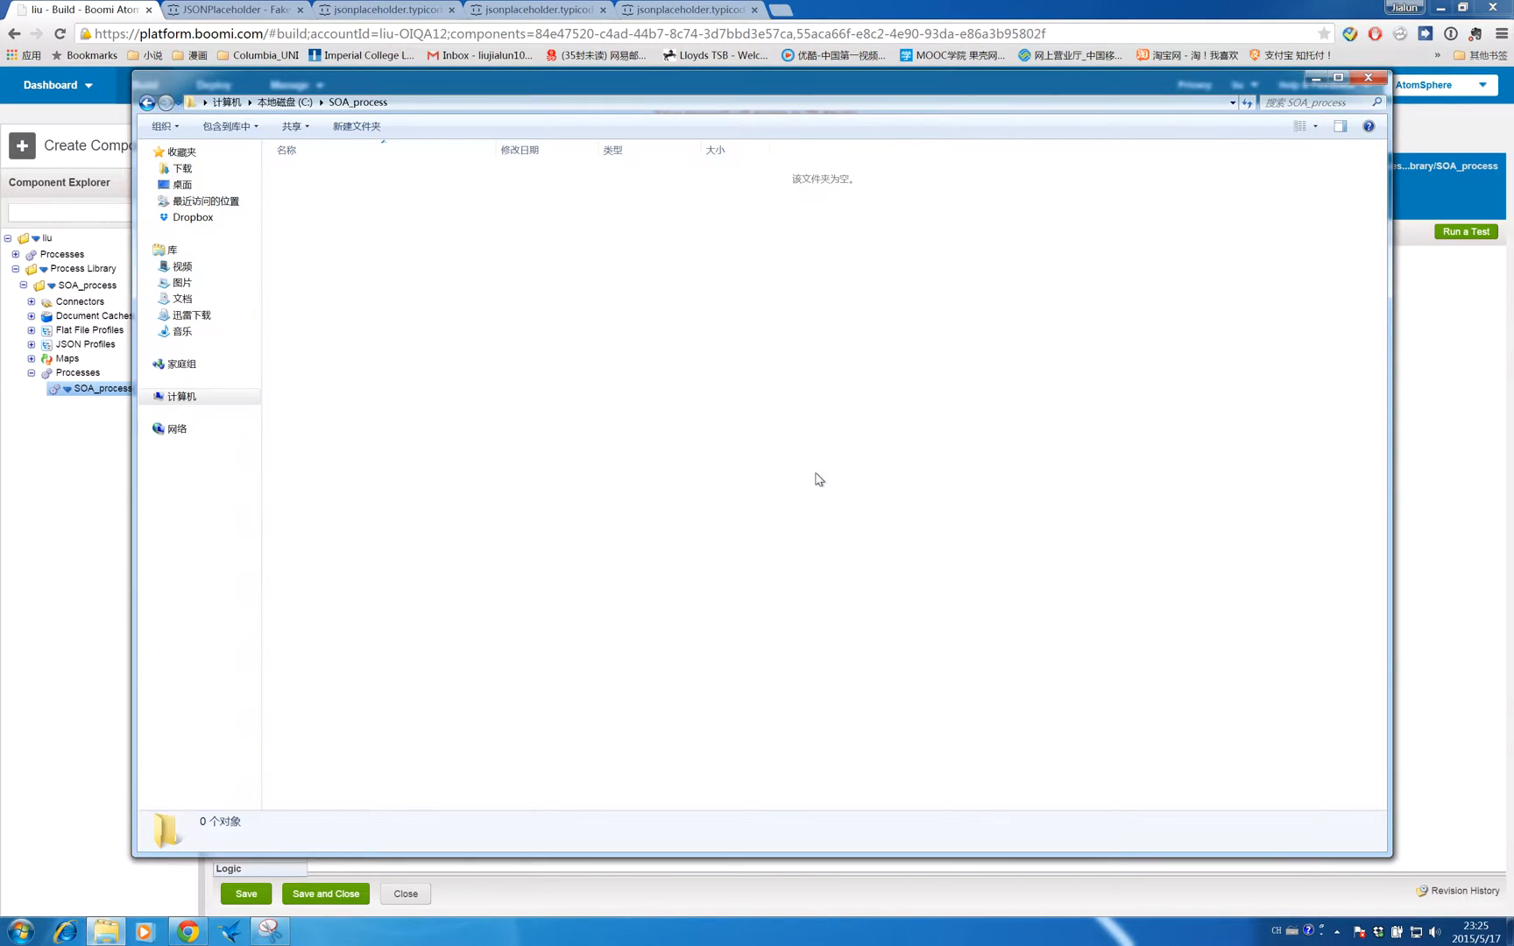
- Save the SOA_process process and run a new test of it
click(1415, 287)
click(1464, 230)
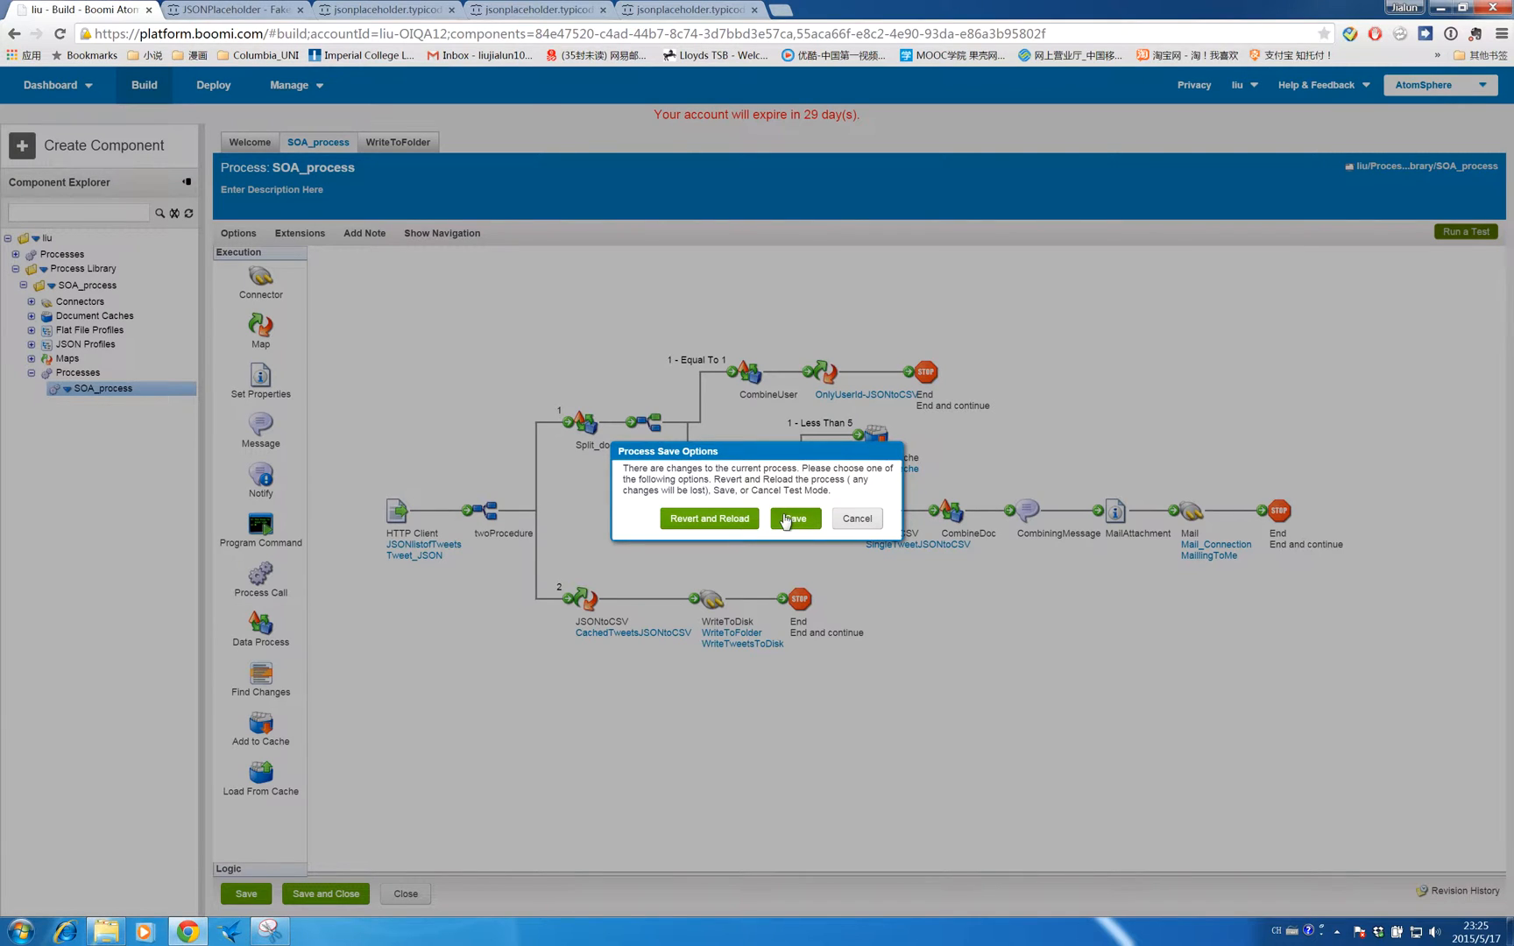
click(790, 518)
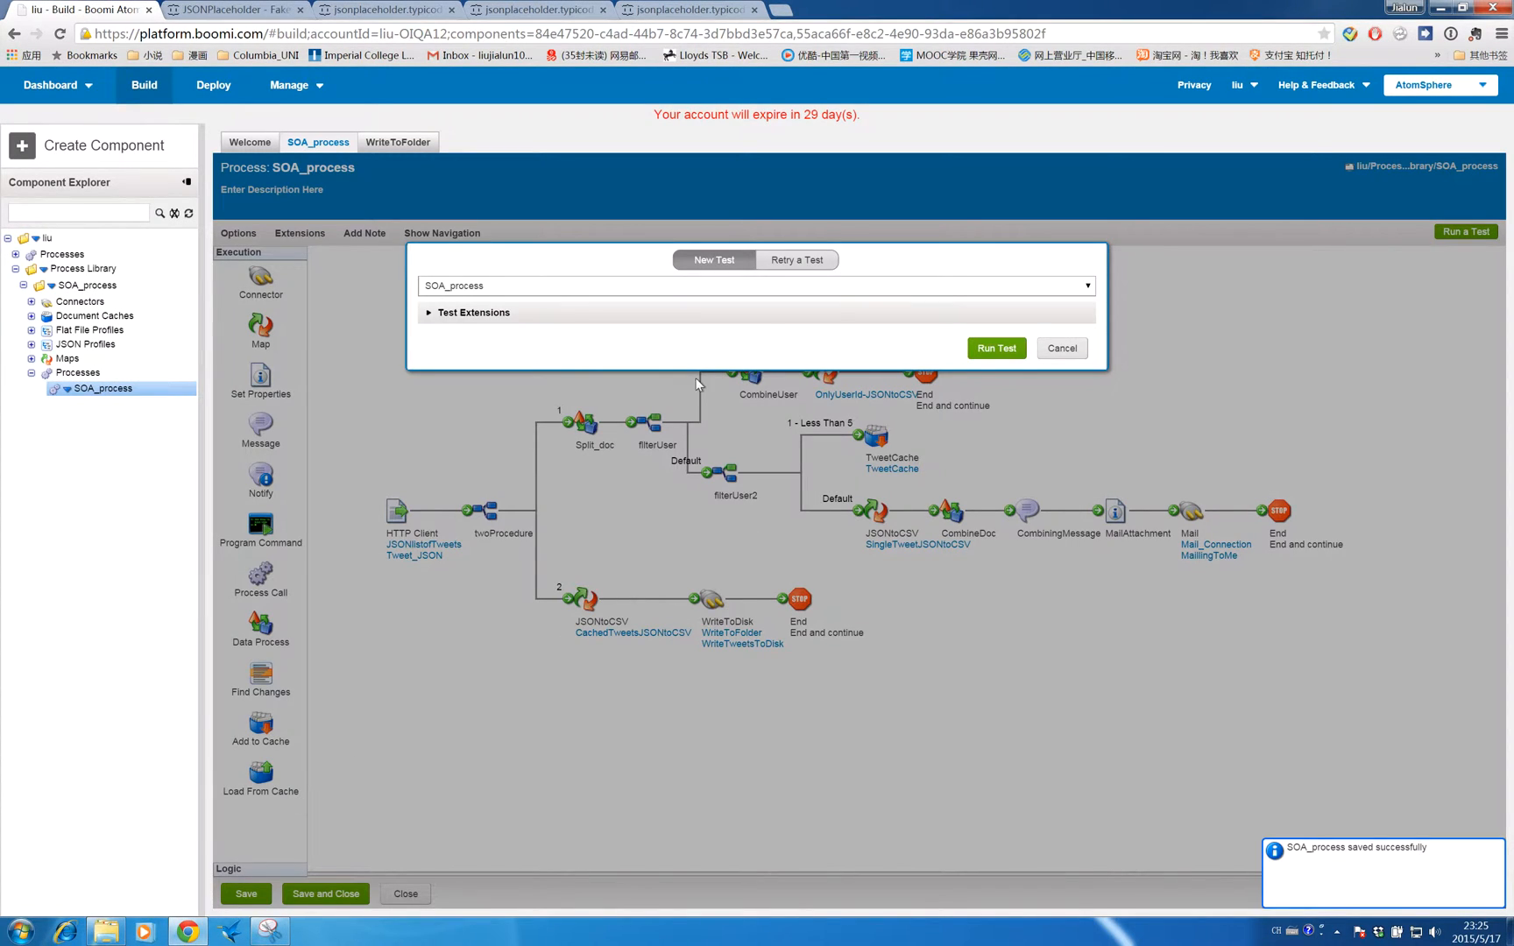
click(983, 350)
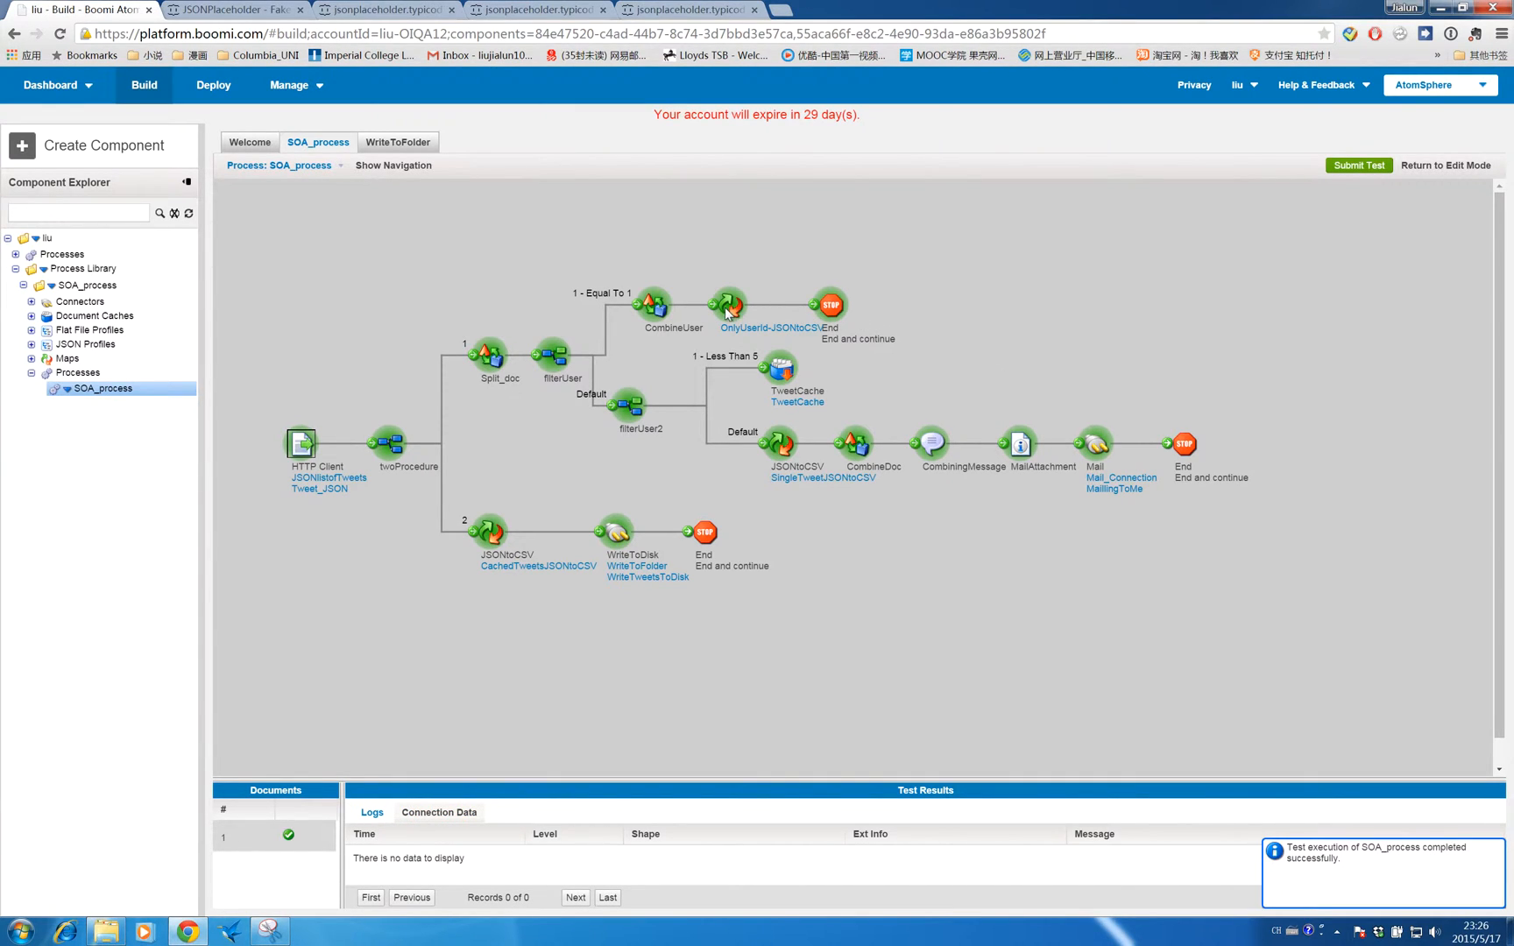
- Inspect the test's shape source data document for the End shape after the OnlyUserId-JSONtoCSV map
click(817, 306)
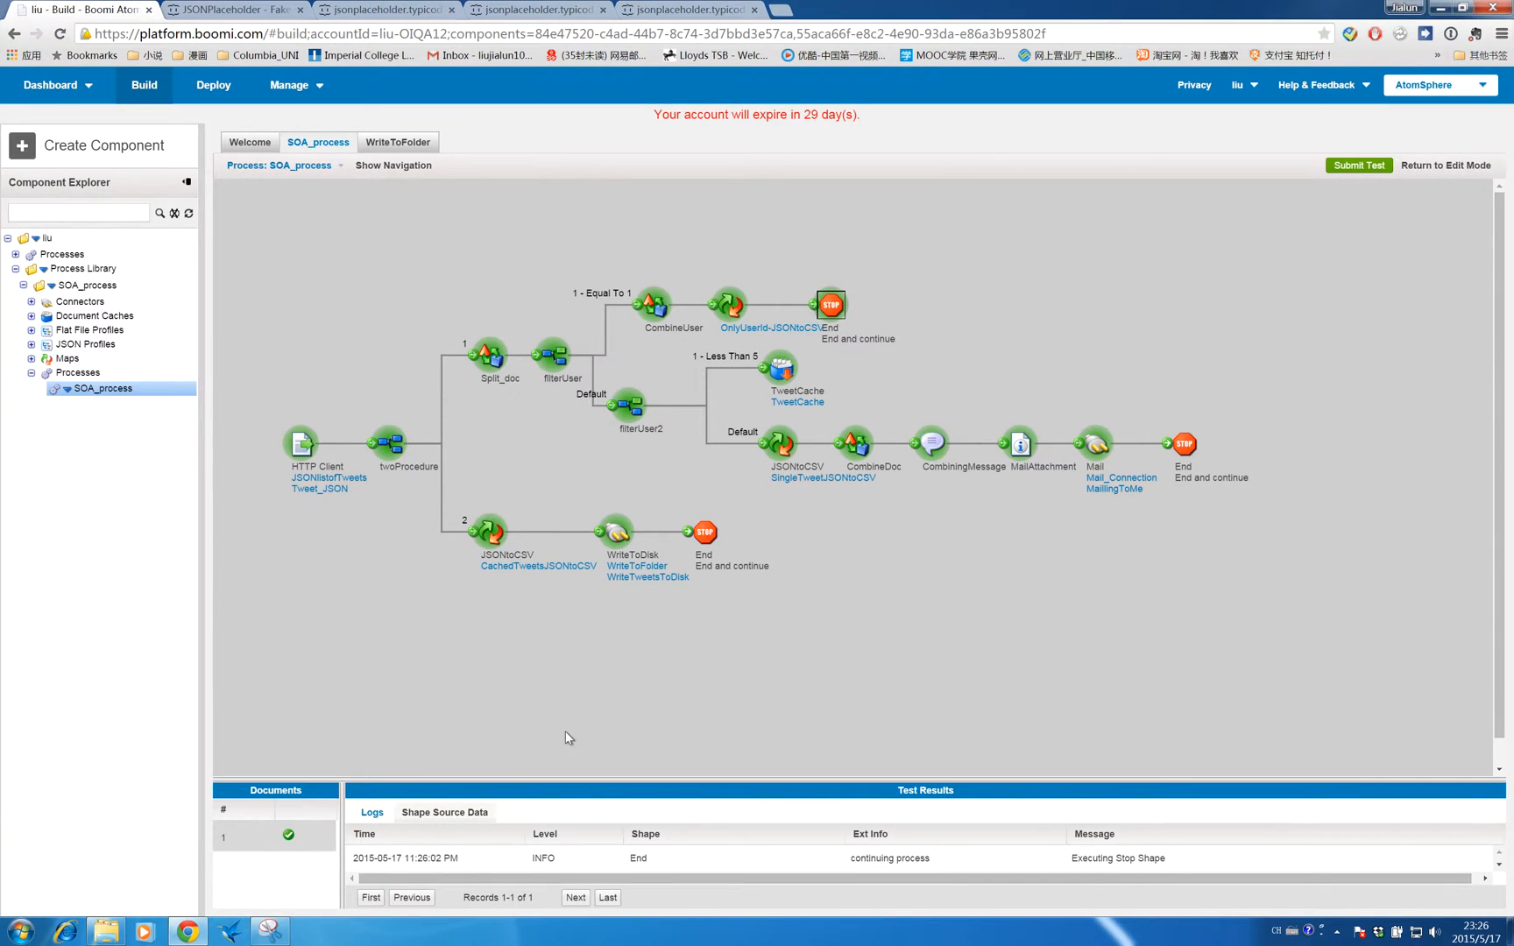
click(442, 814)
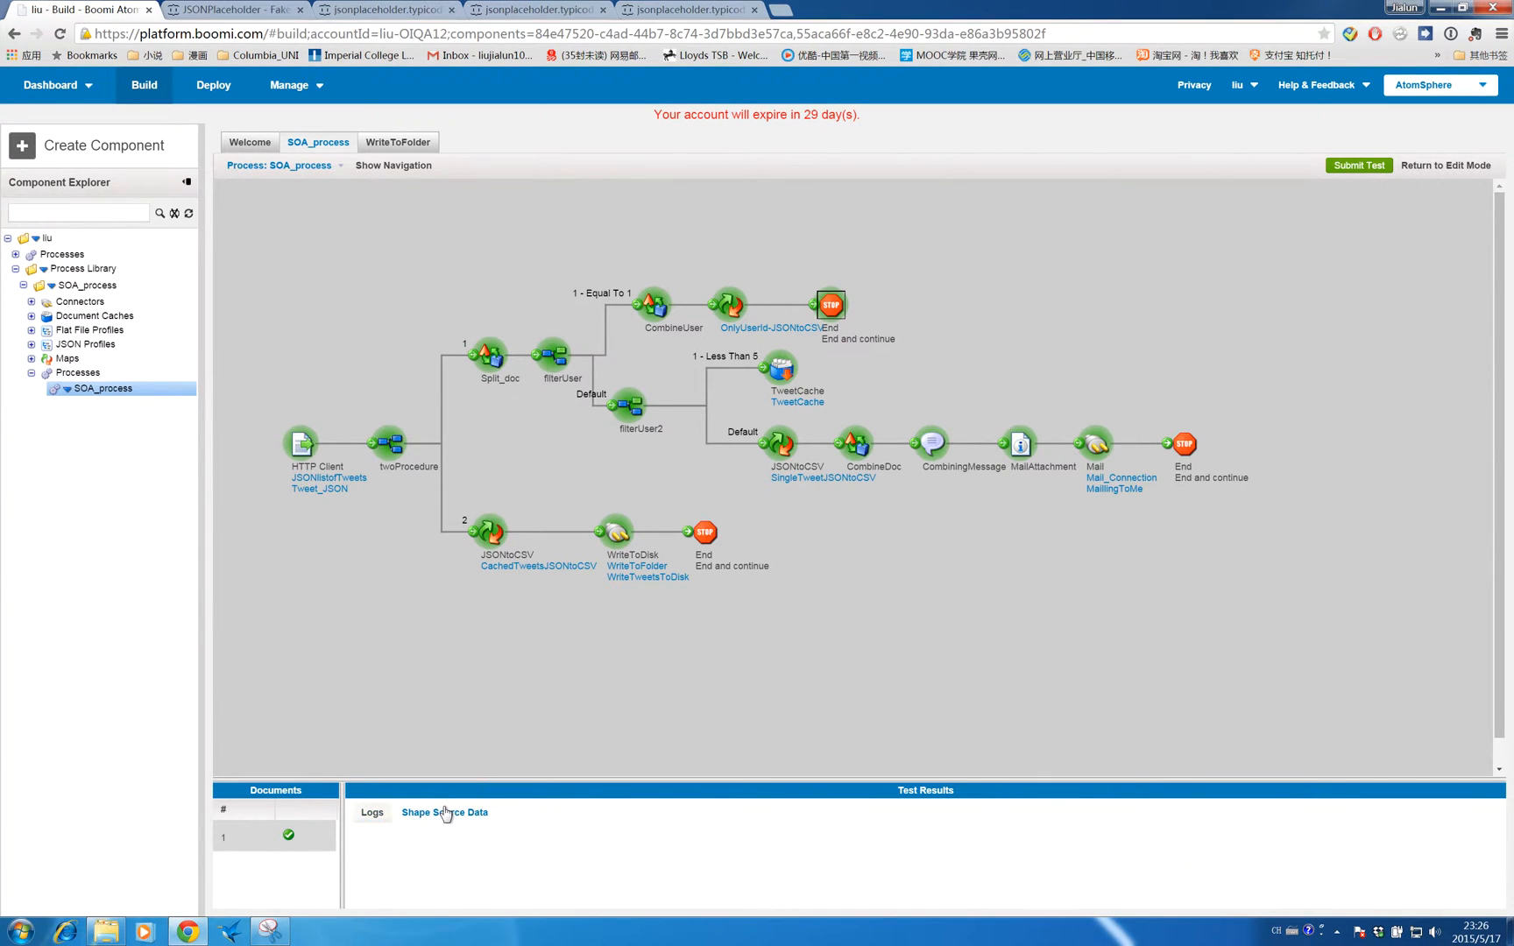
click(357, 860)
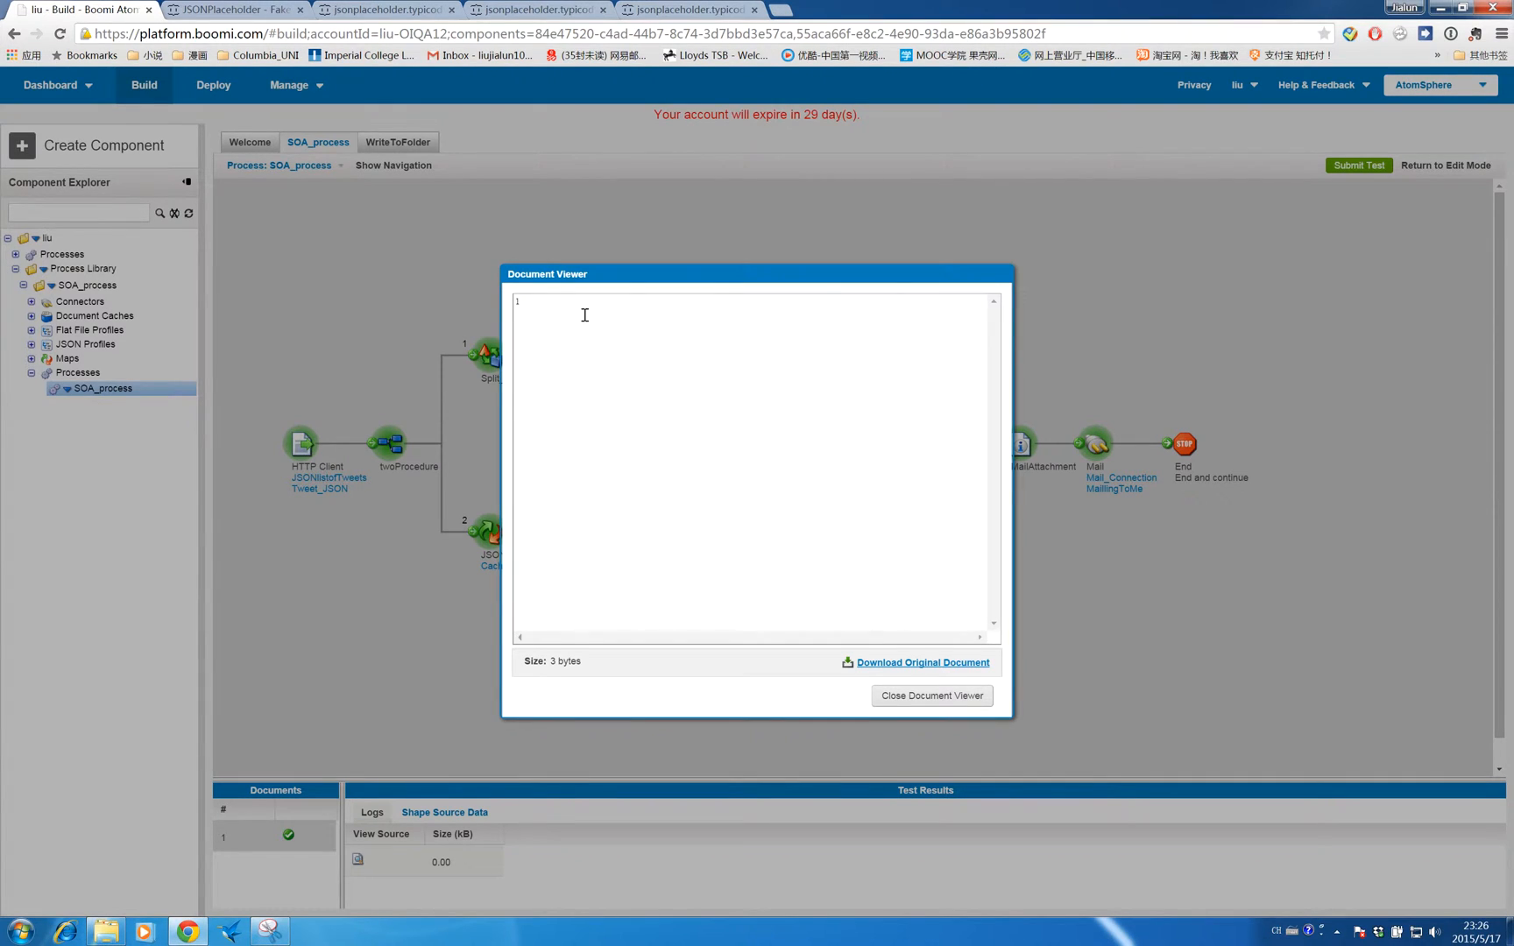
triple_click(545, 300)
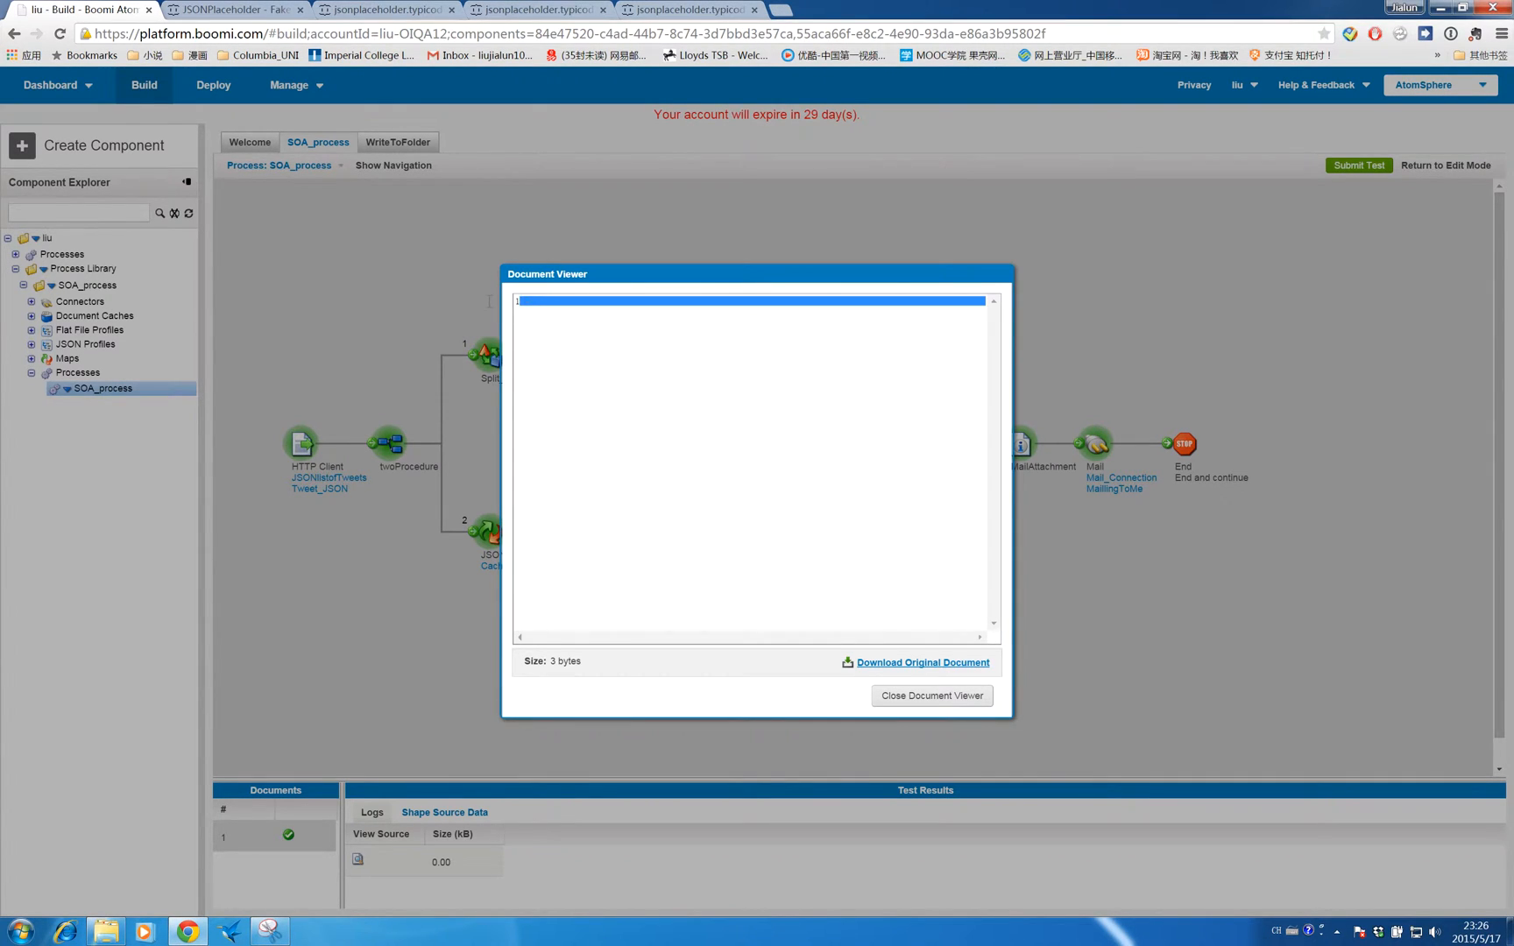
- Close the document viewer and inspect the test's shape source data for the TweetCache and Mail shapes
click(566, 314)
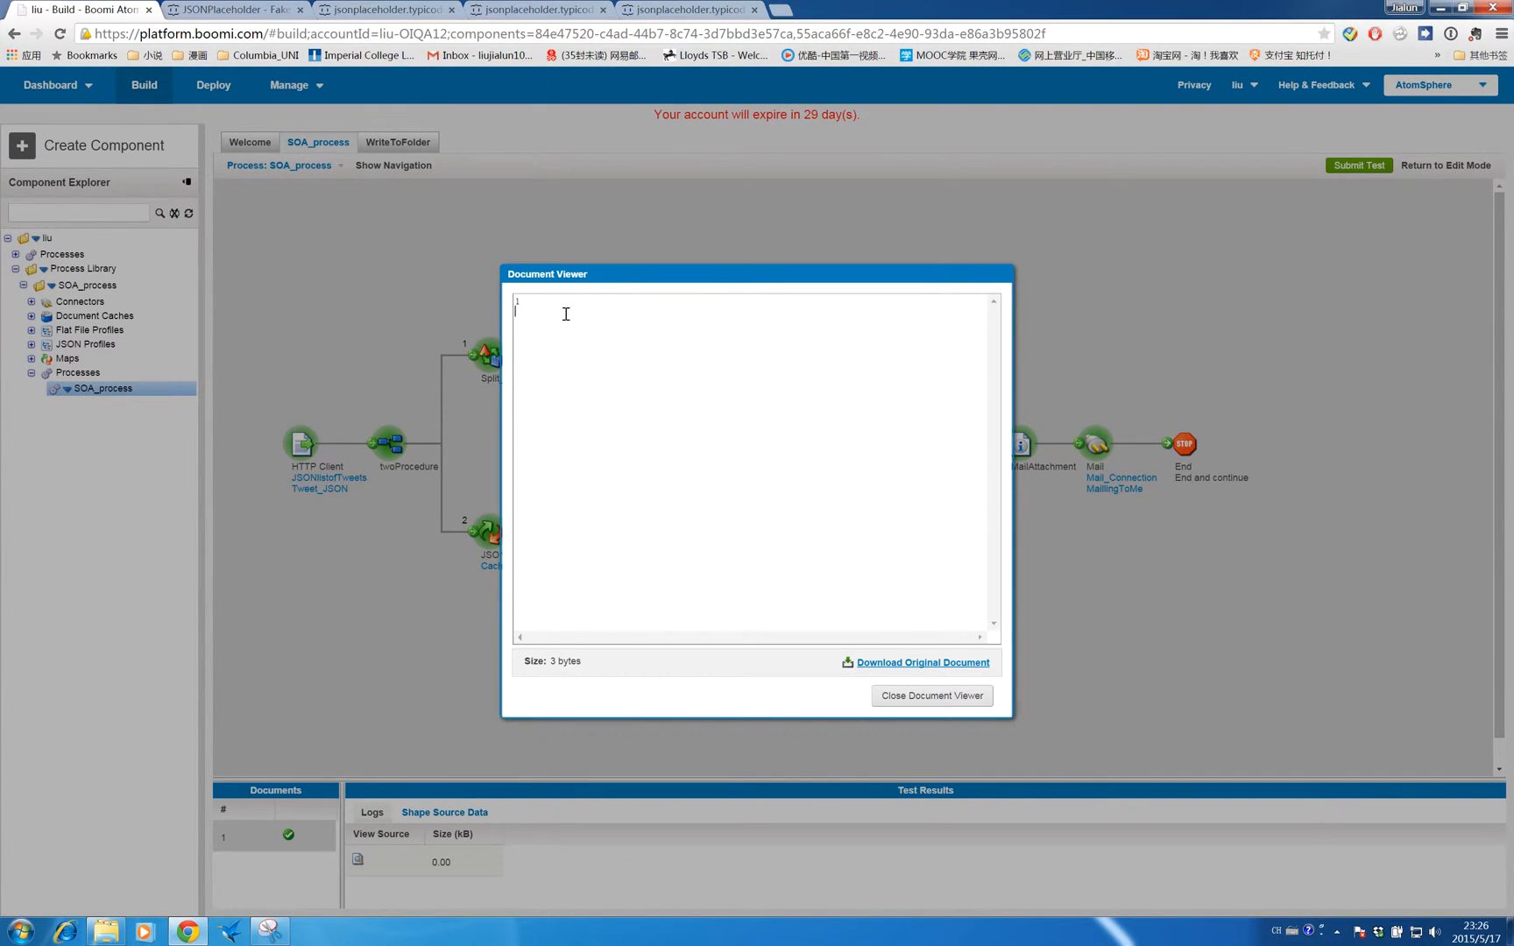
click(940, 704)
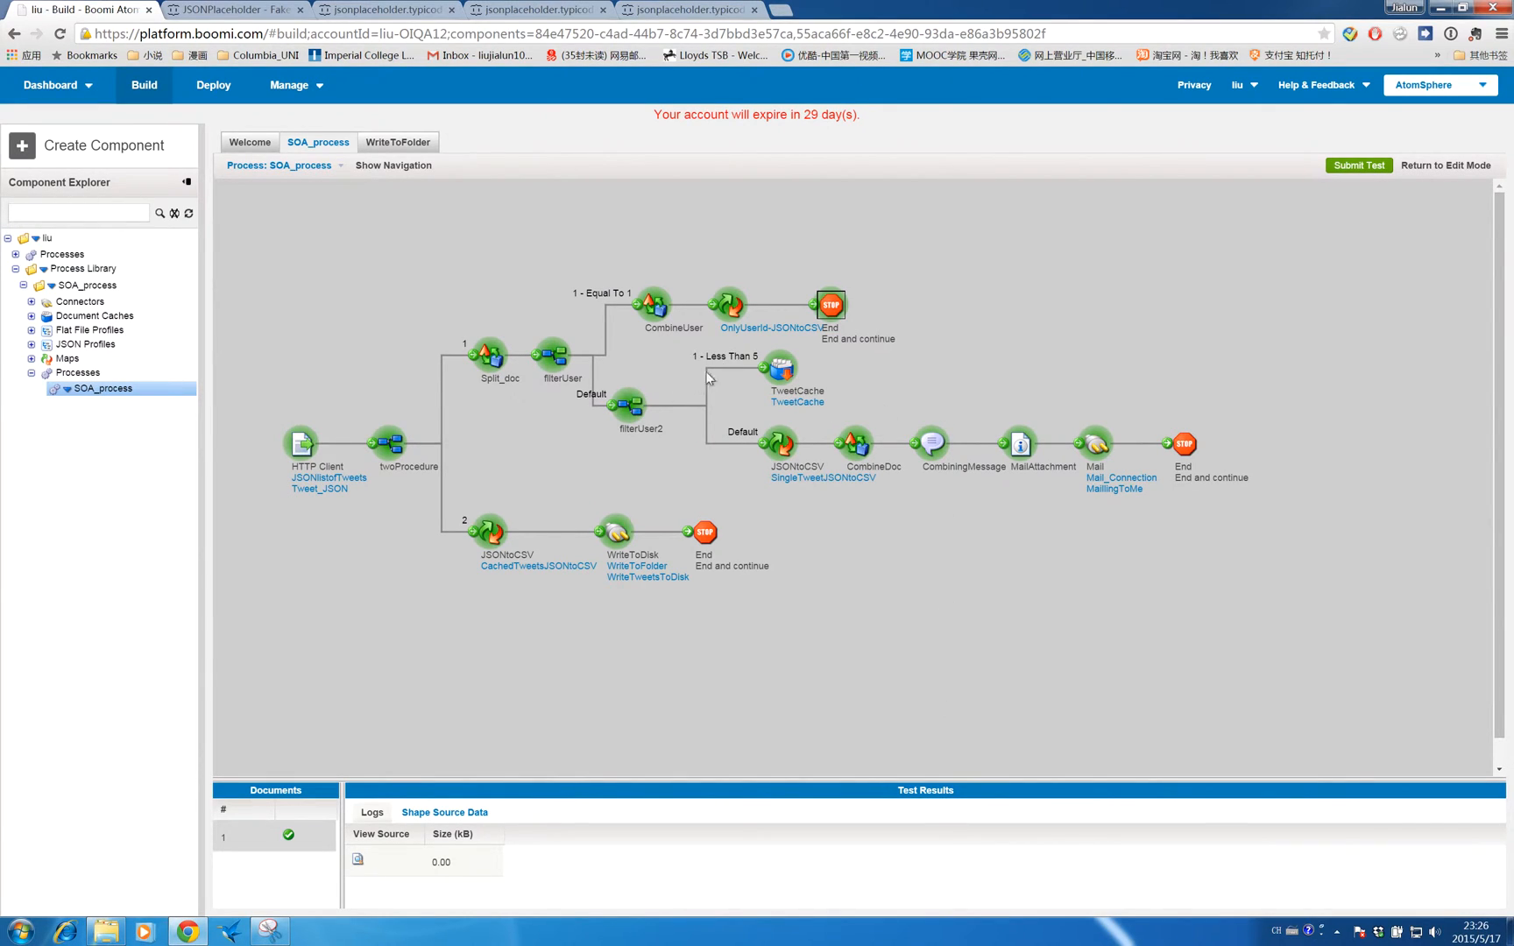
click(778, 369)
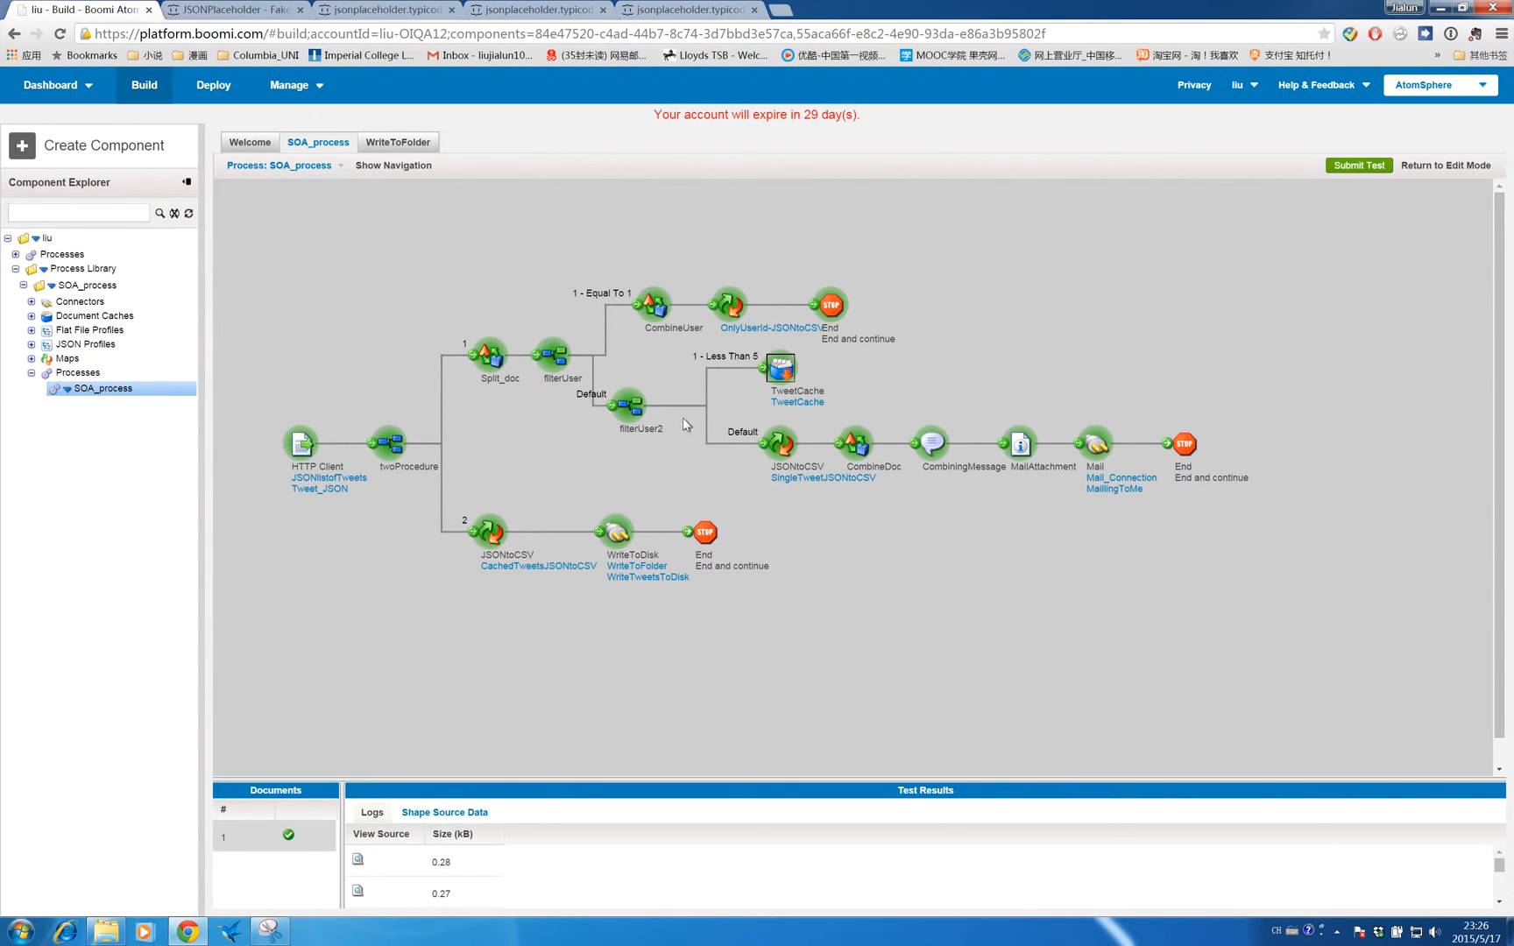
click(1096, 446)
- Switch to Gmail, open the Tweets_from_user_after_5 email and review its attached tweets file, then close the preview
key(ctrl+Left)
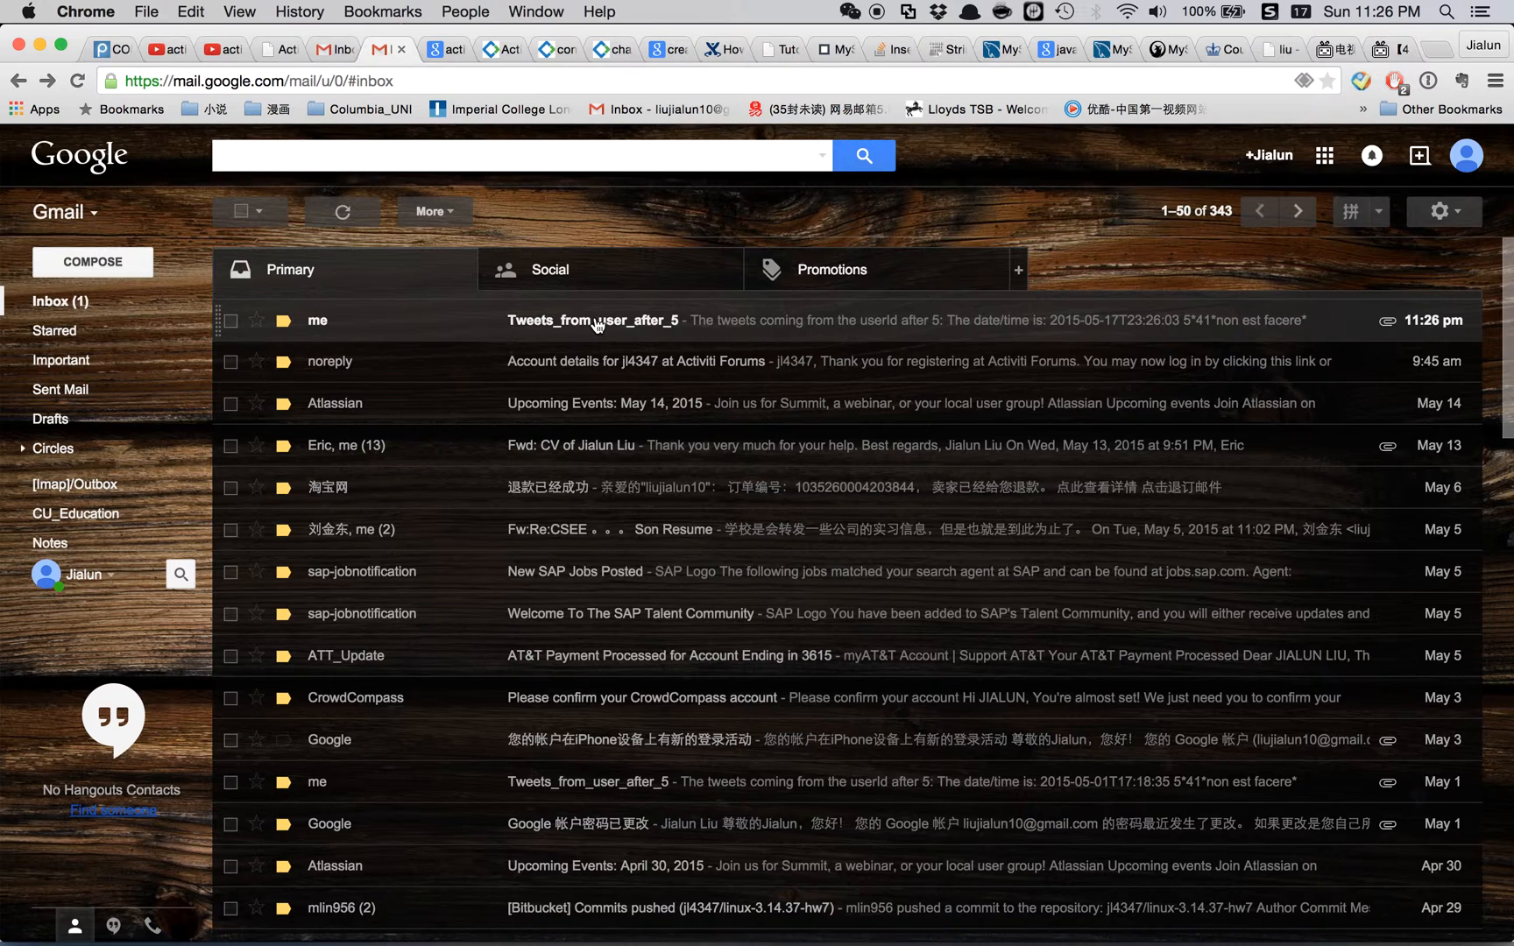
click(596, 325)
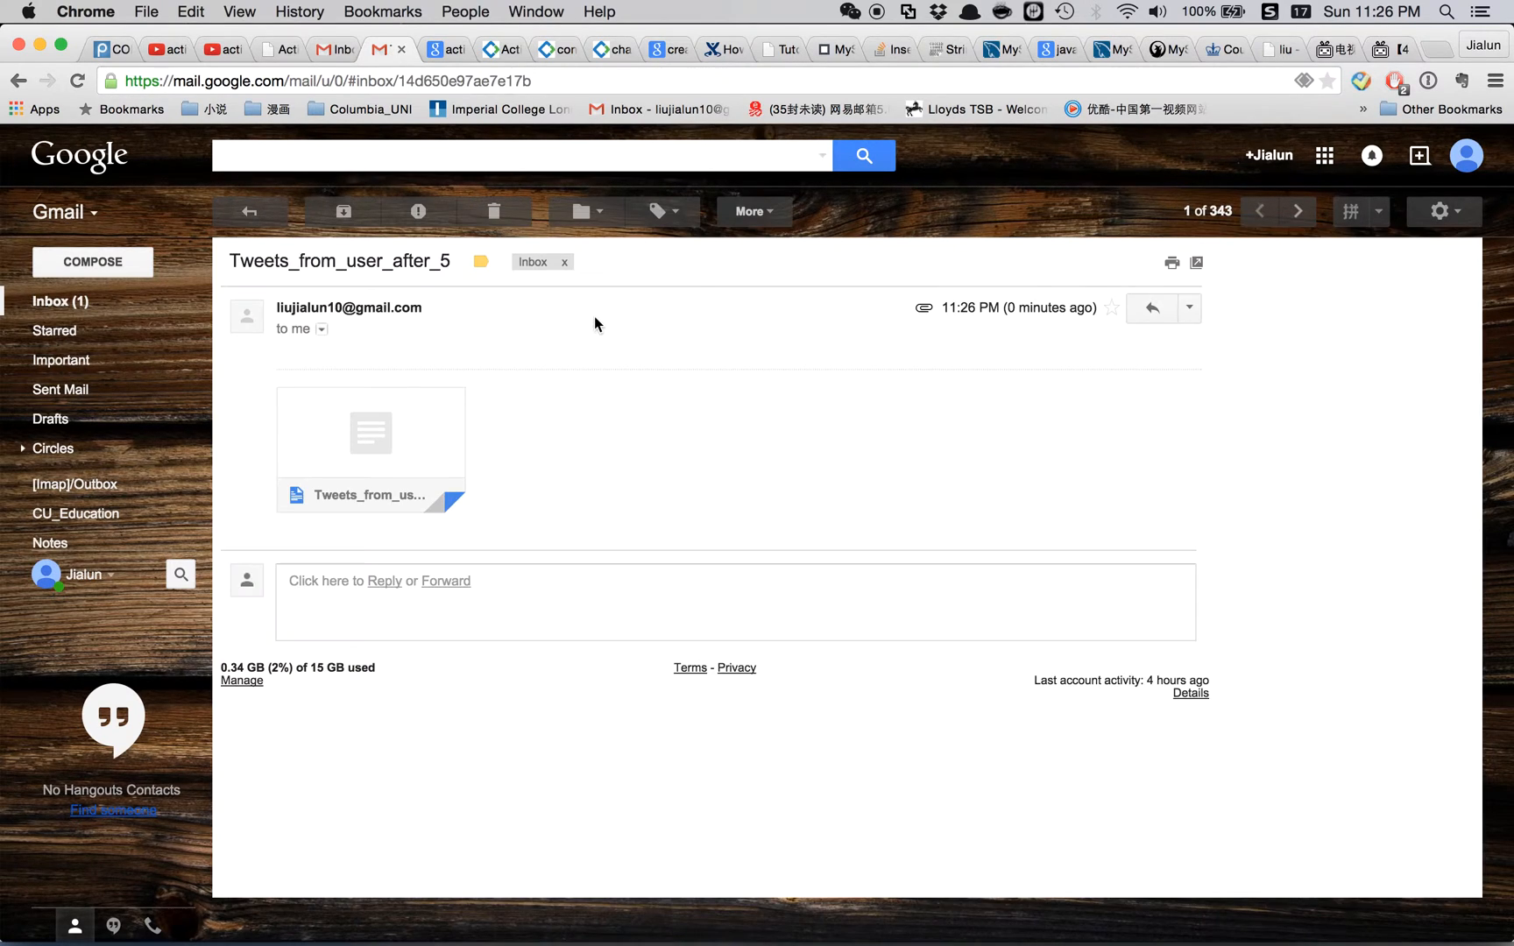
click(378, 438)
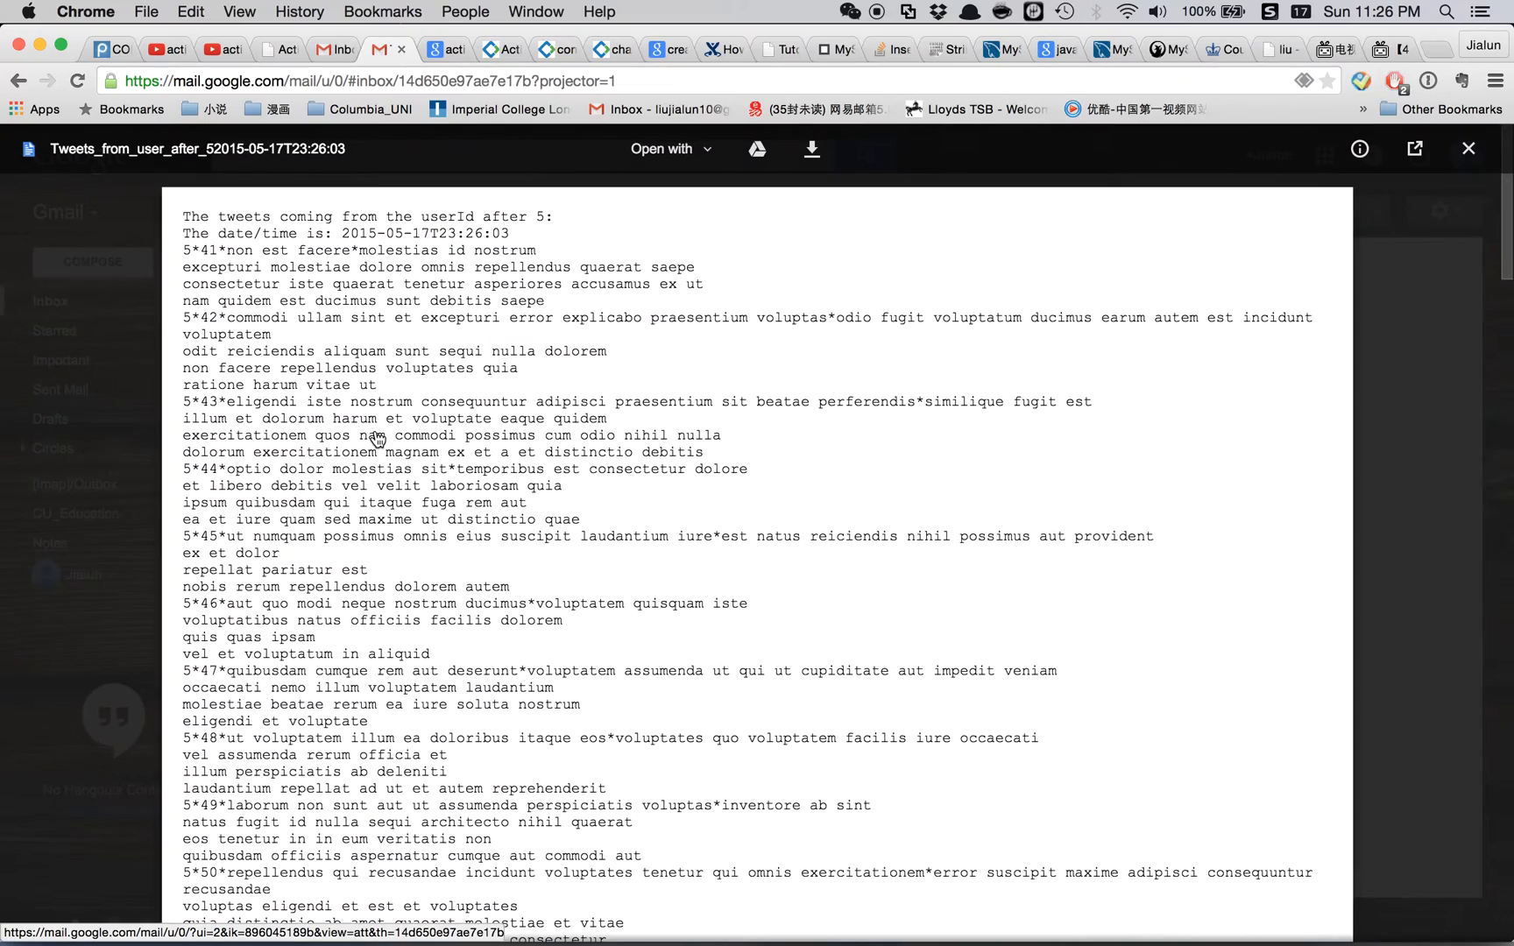
drag(230, 215, 559, 217)
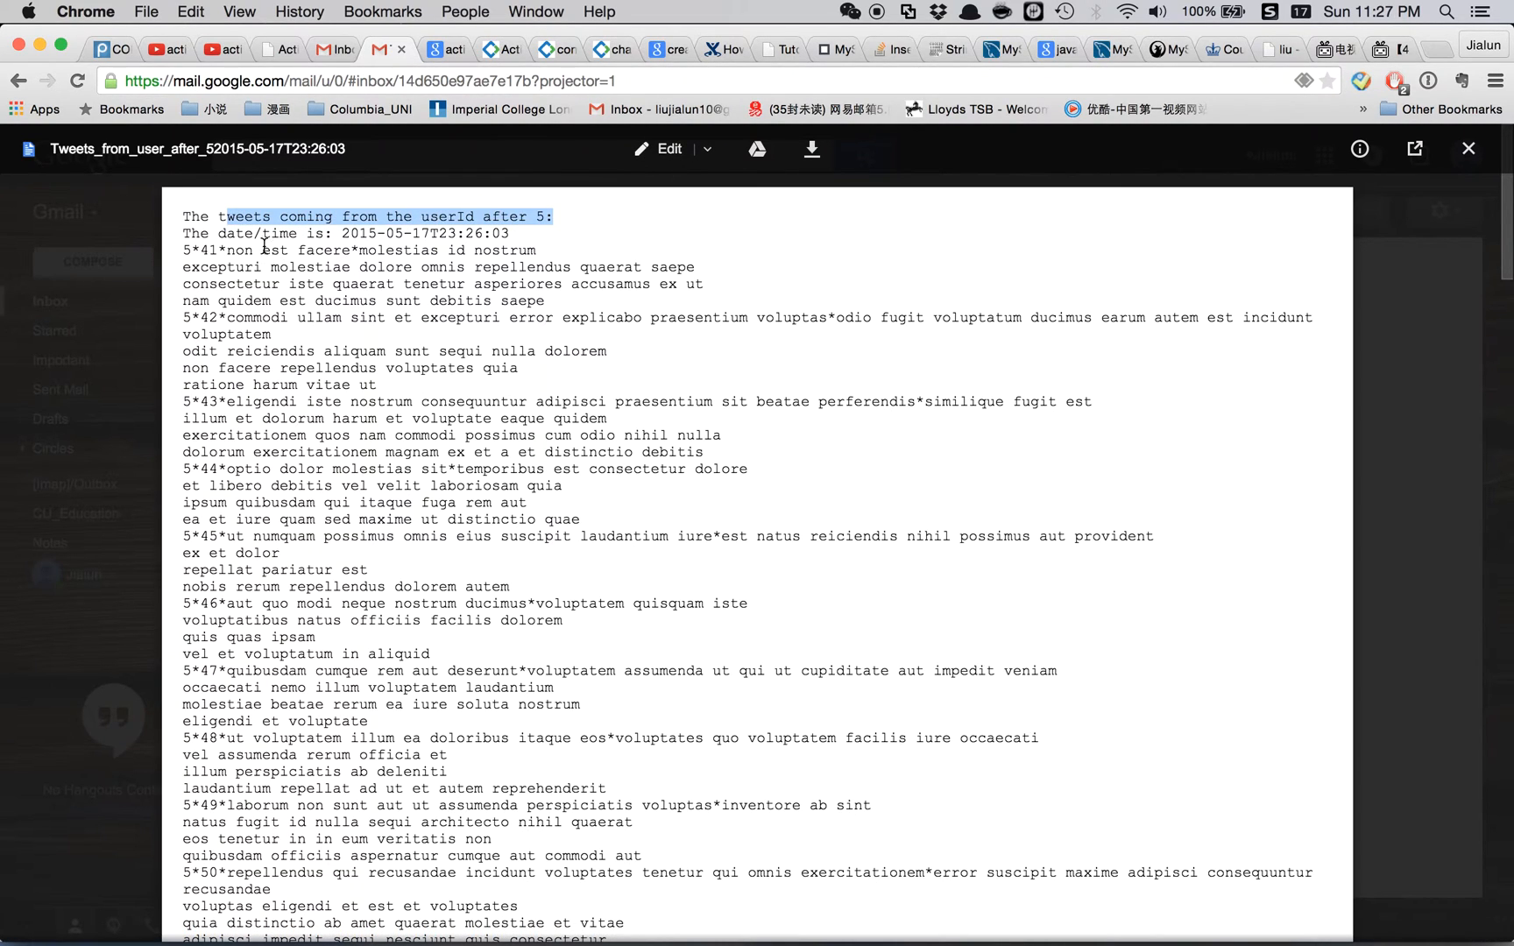
drag(262, 233, 526, 238)
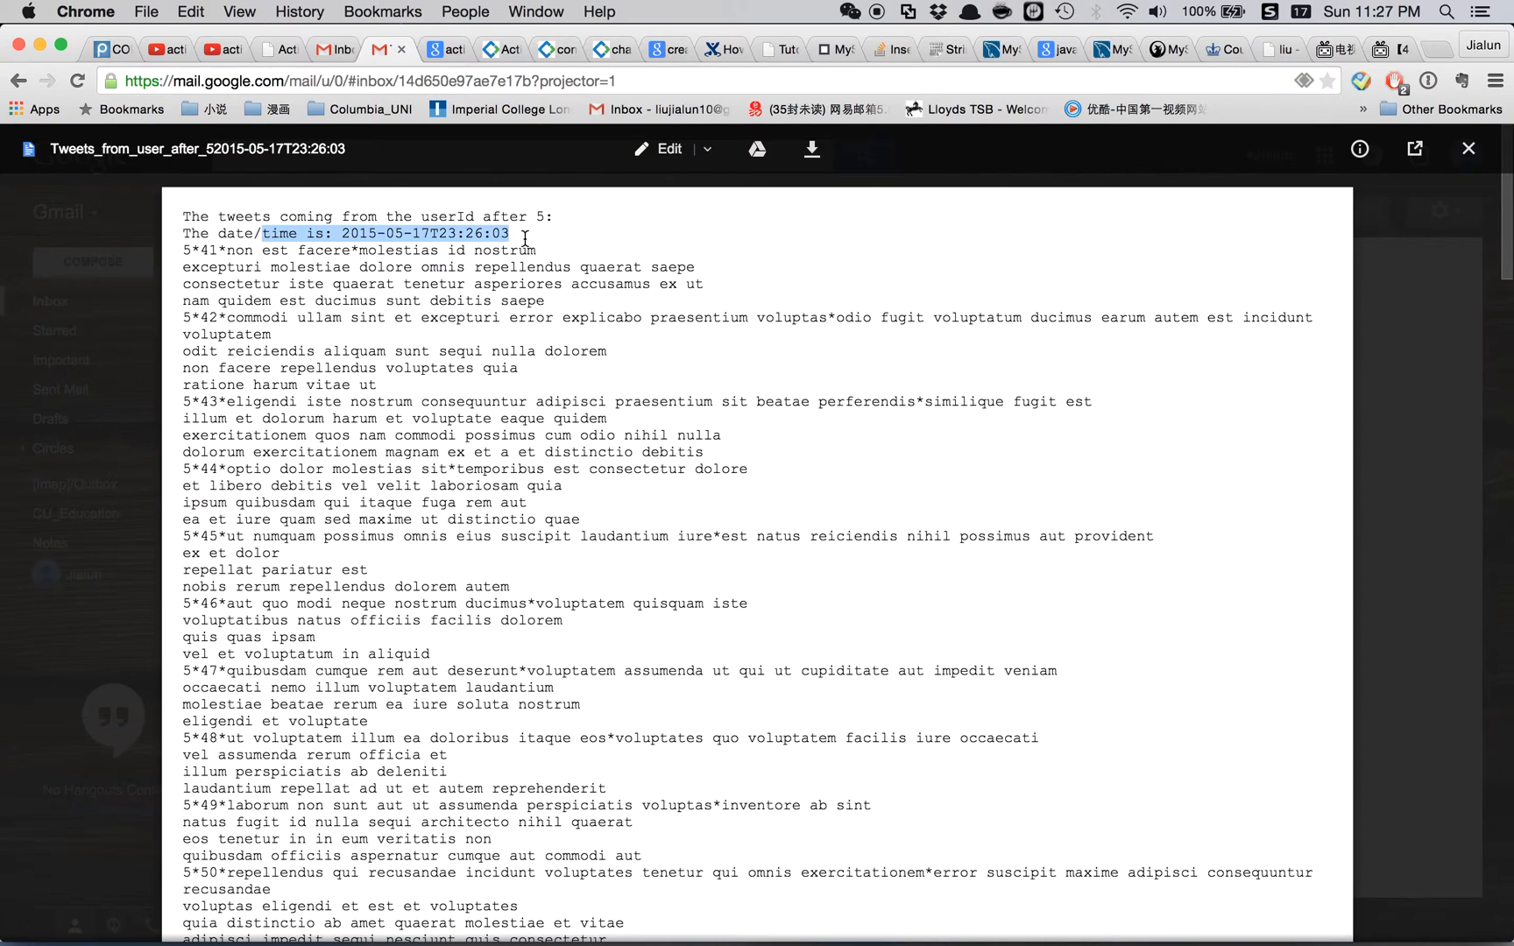
right_click(524, 238)
click(455, 258)
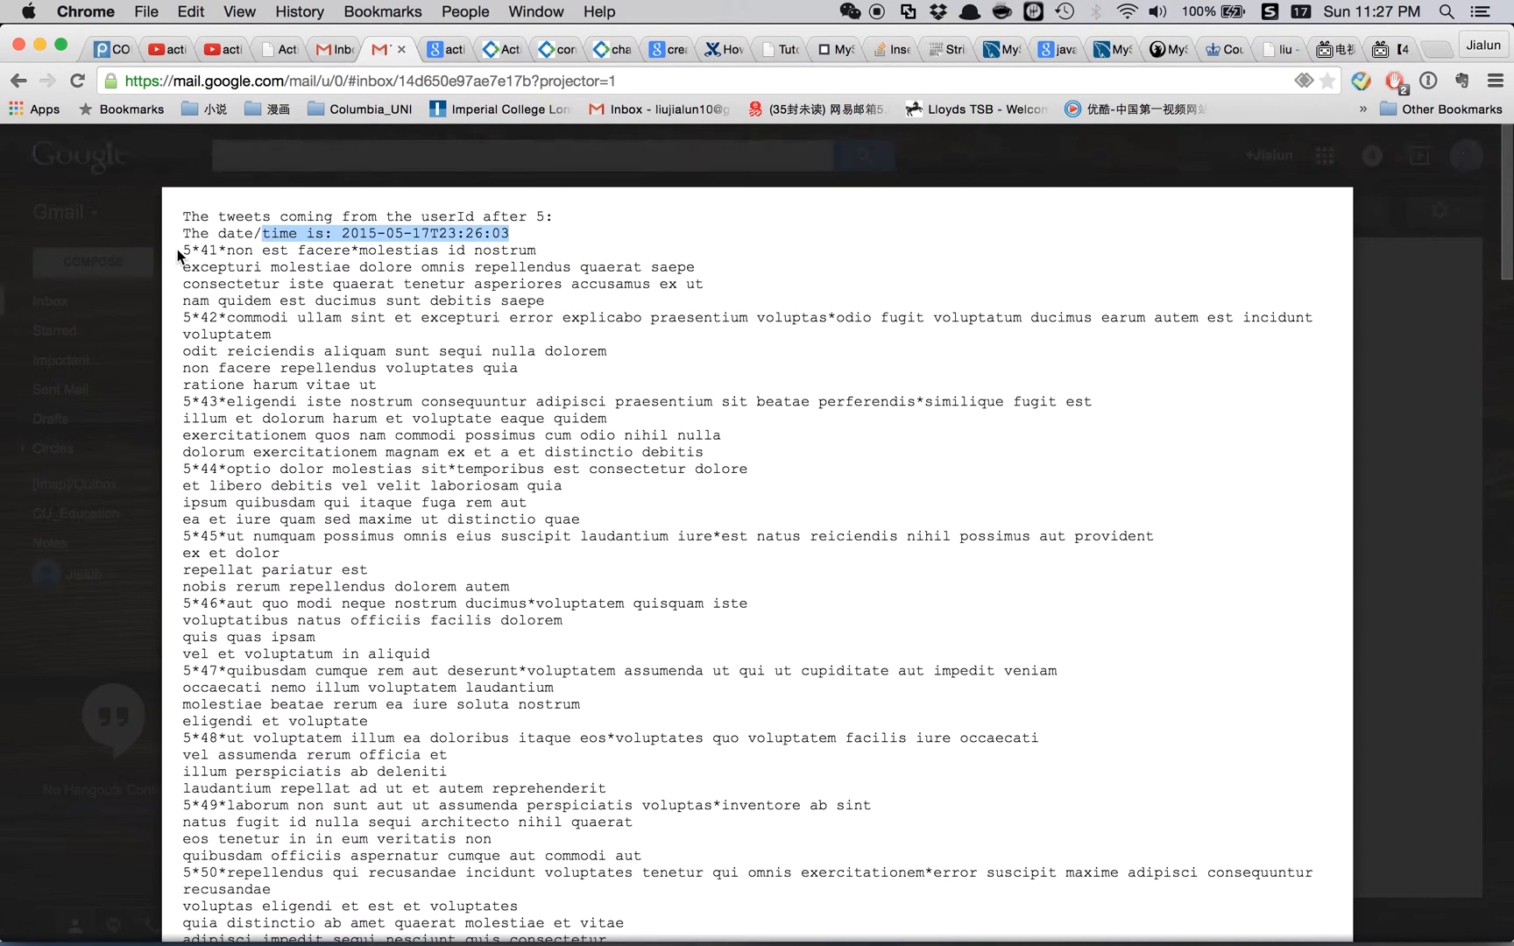
drag(180, 251, 736, 943)
click(770, 740)
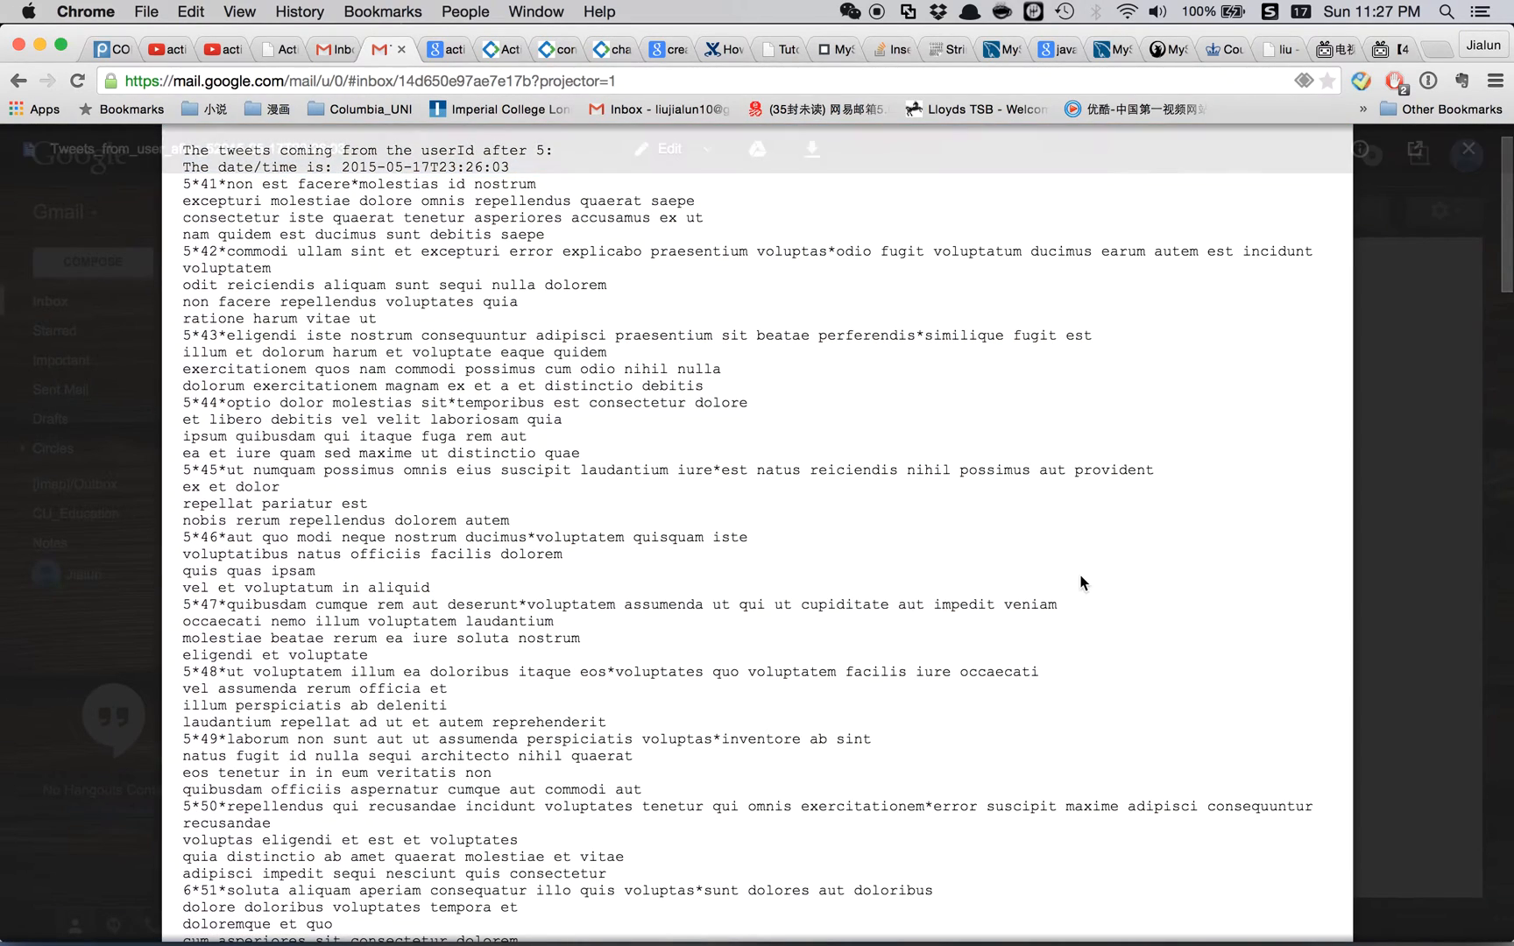
click(1412, 444)
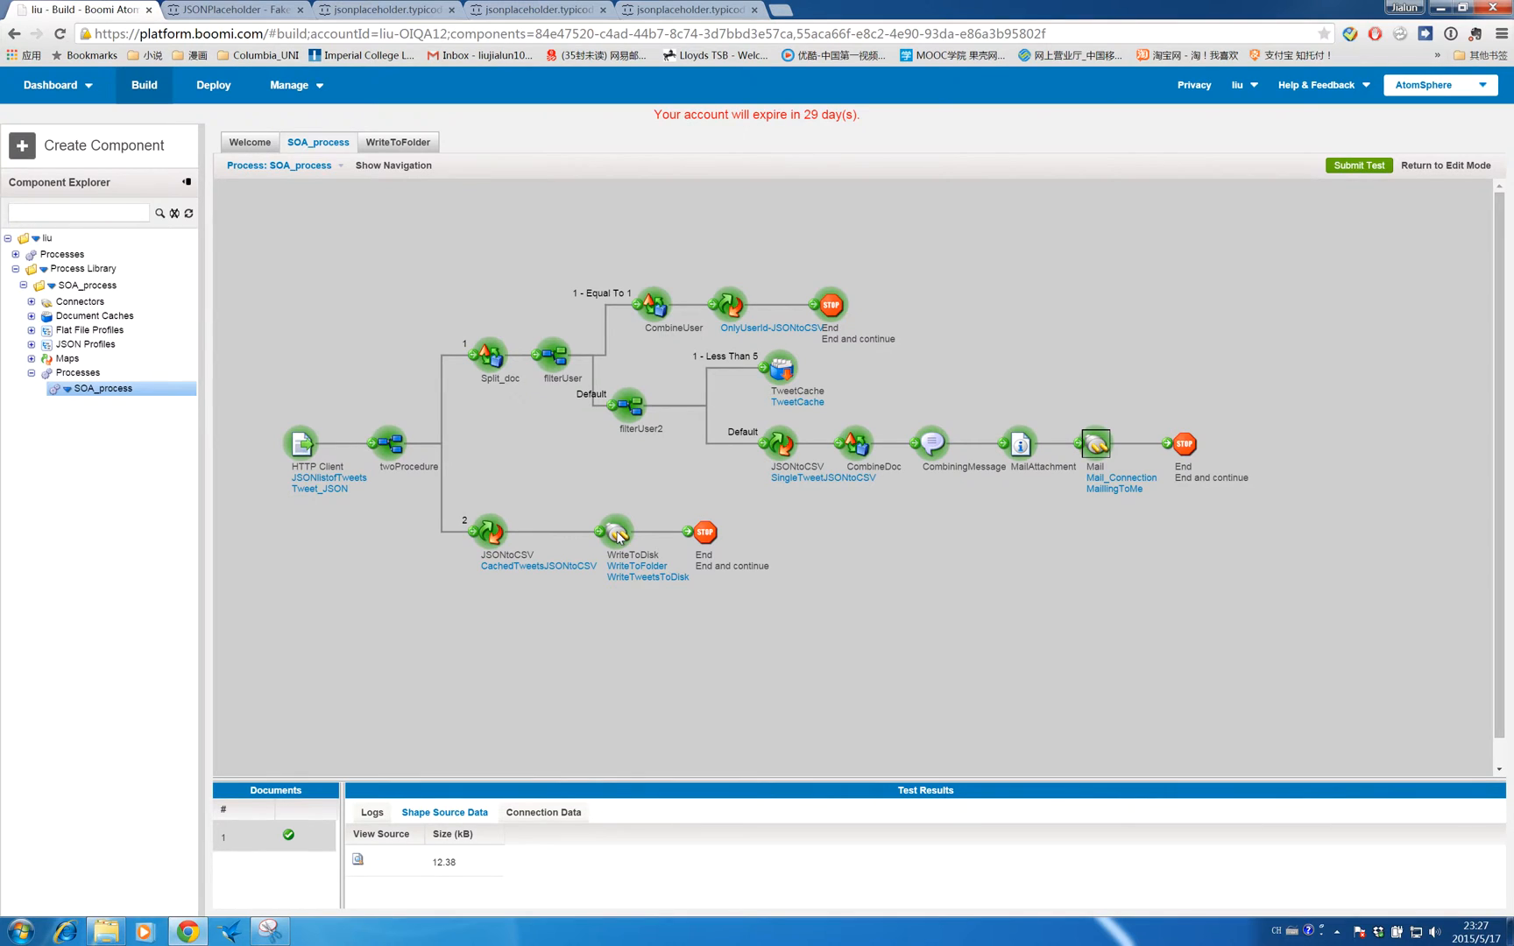
click(618, 534)
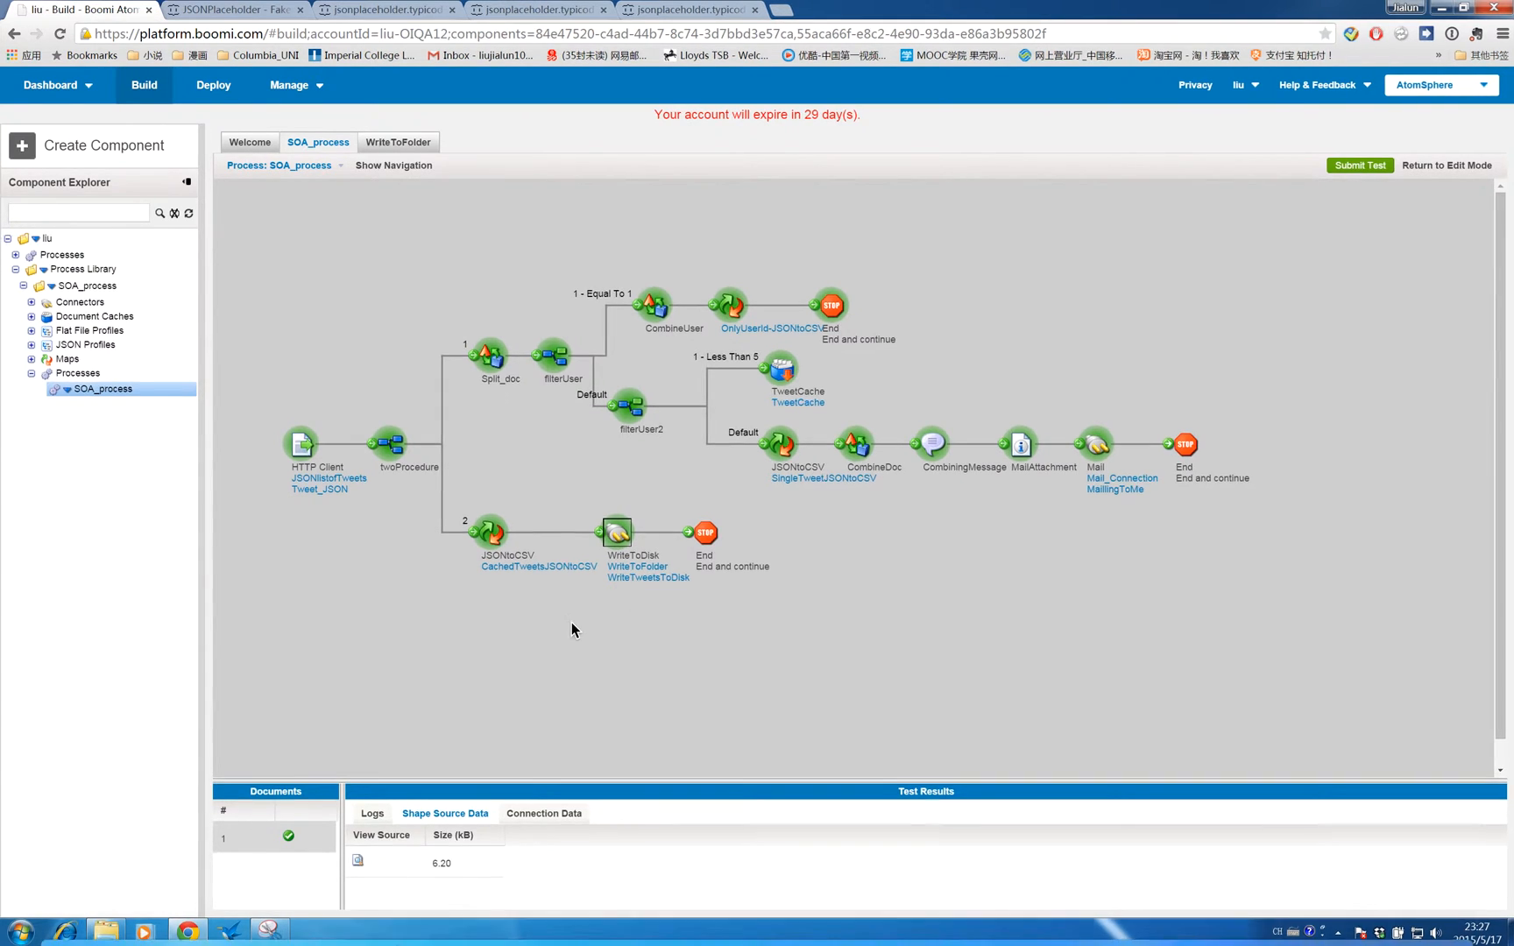
key(ctrl+Up)
click(987, 80)
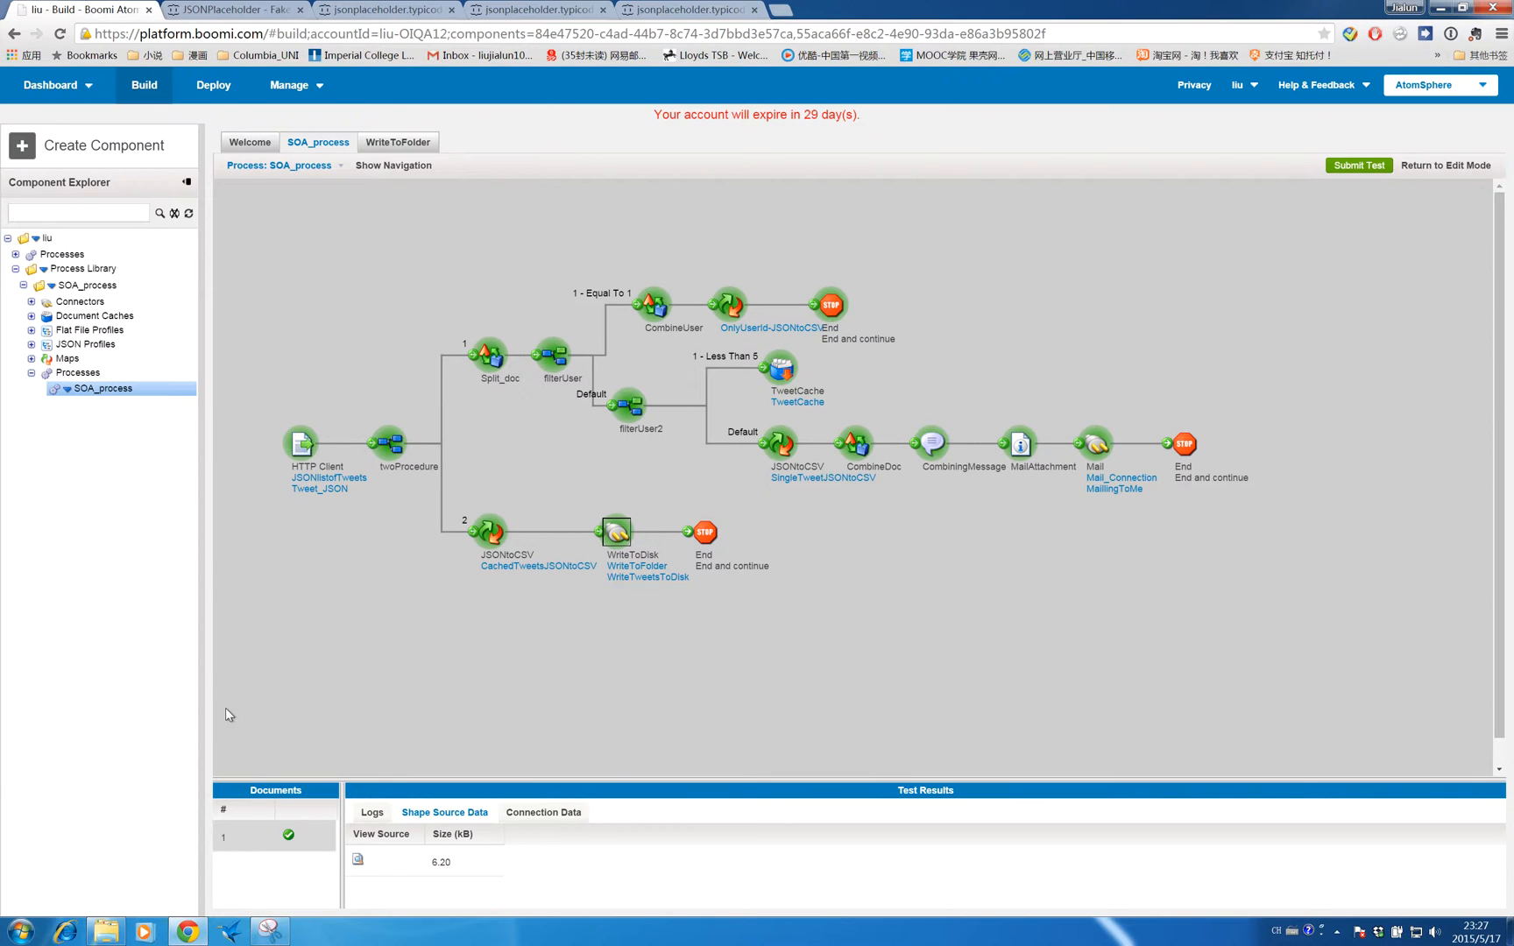
click(106, 930)
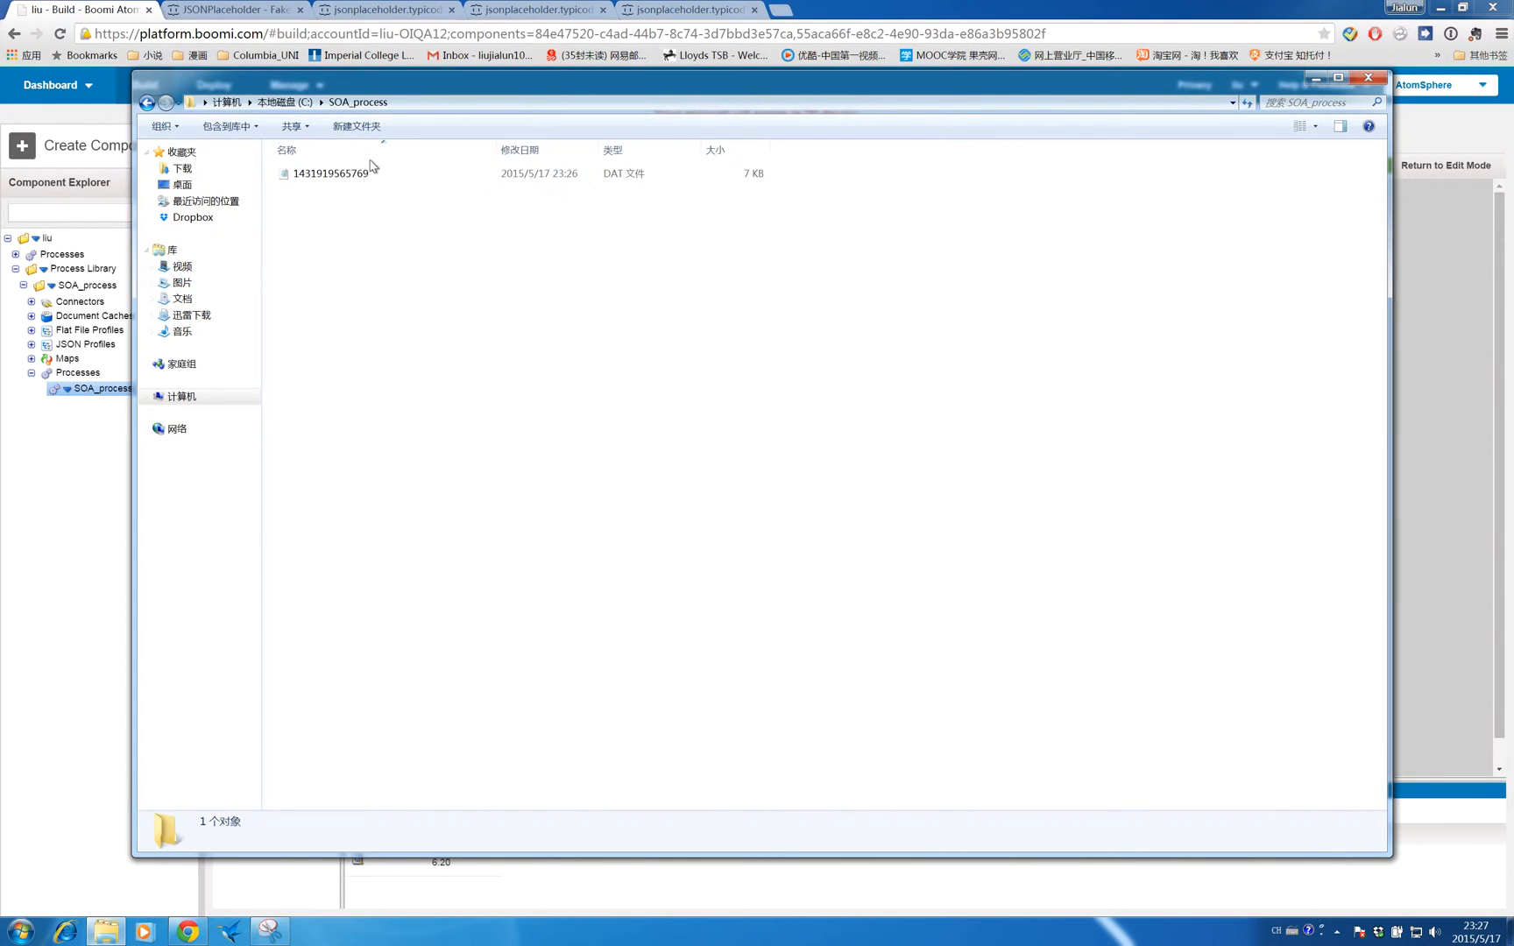
double_click(339, 172)
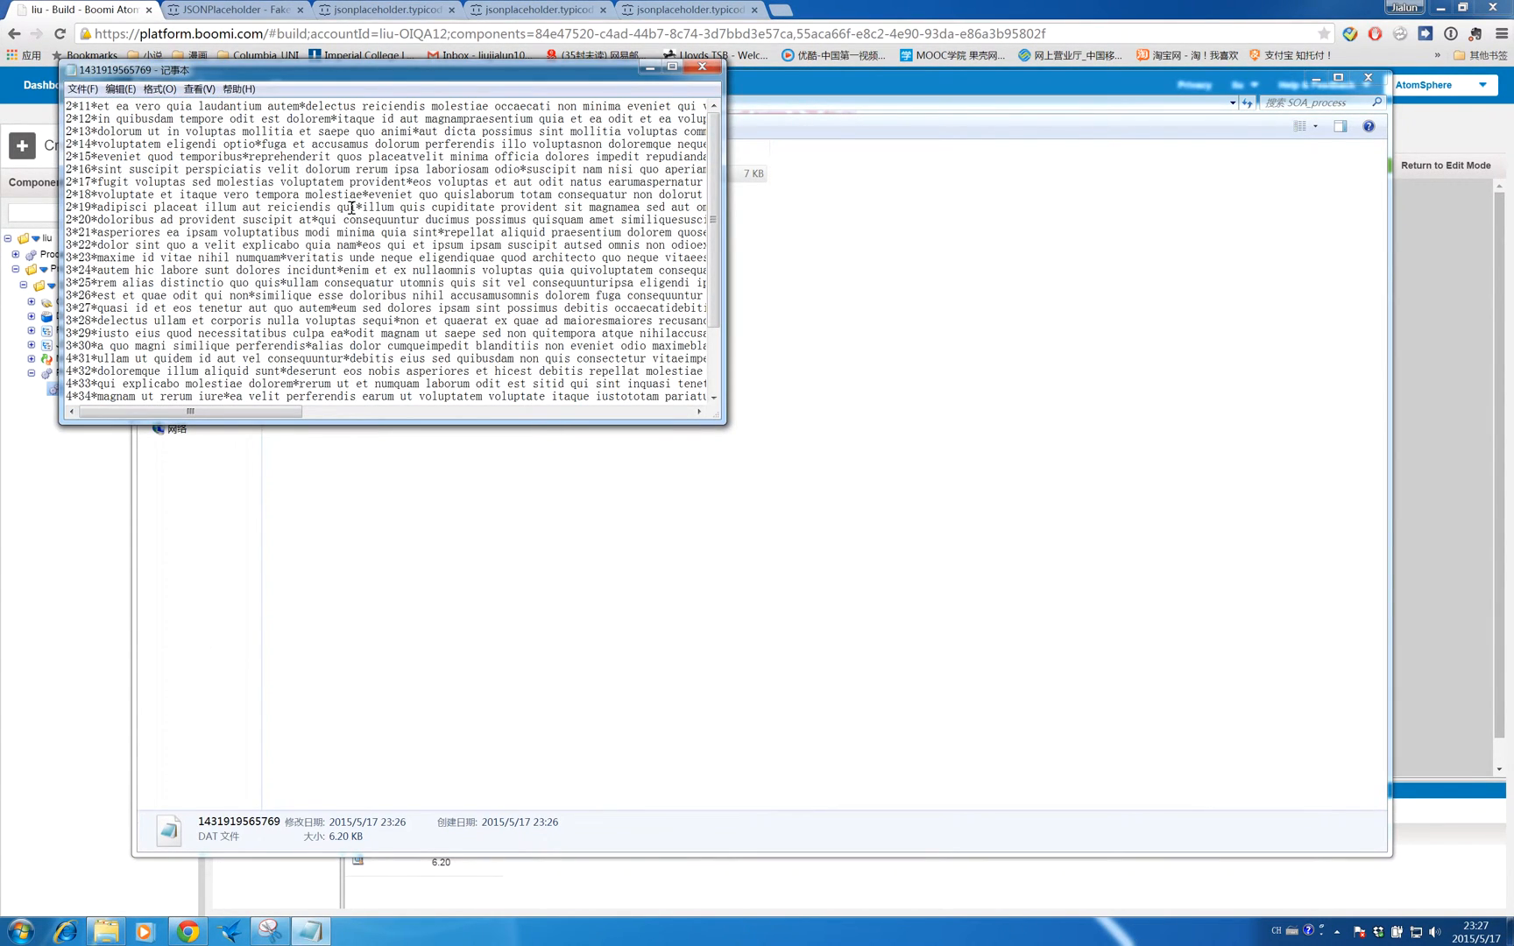
click(671, 68)
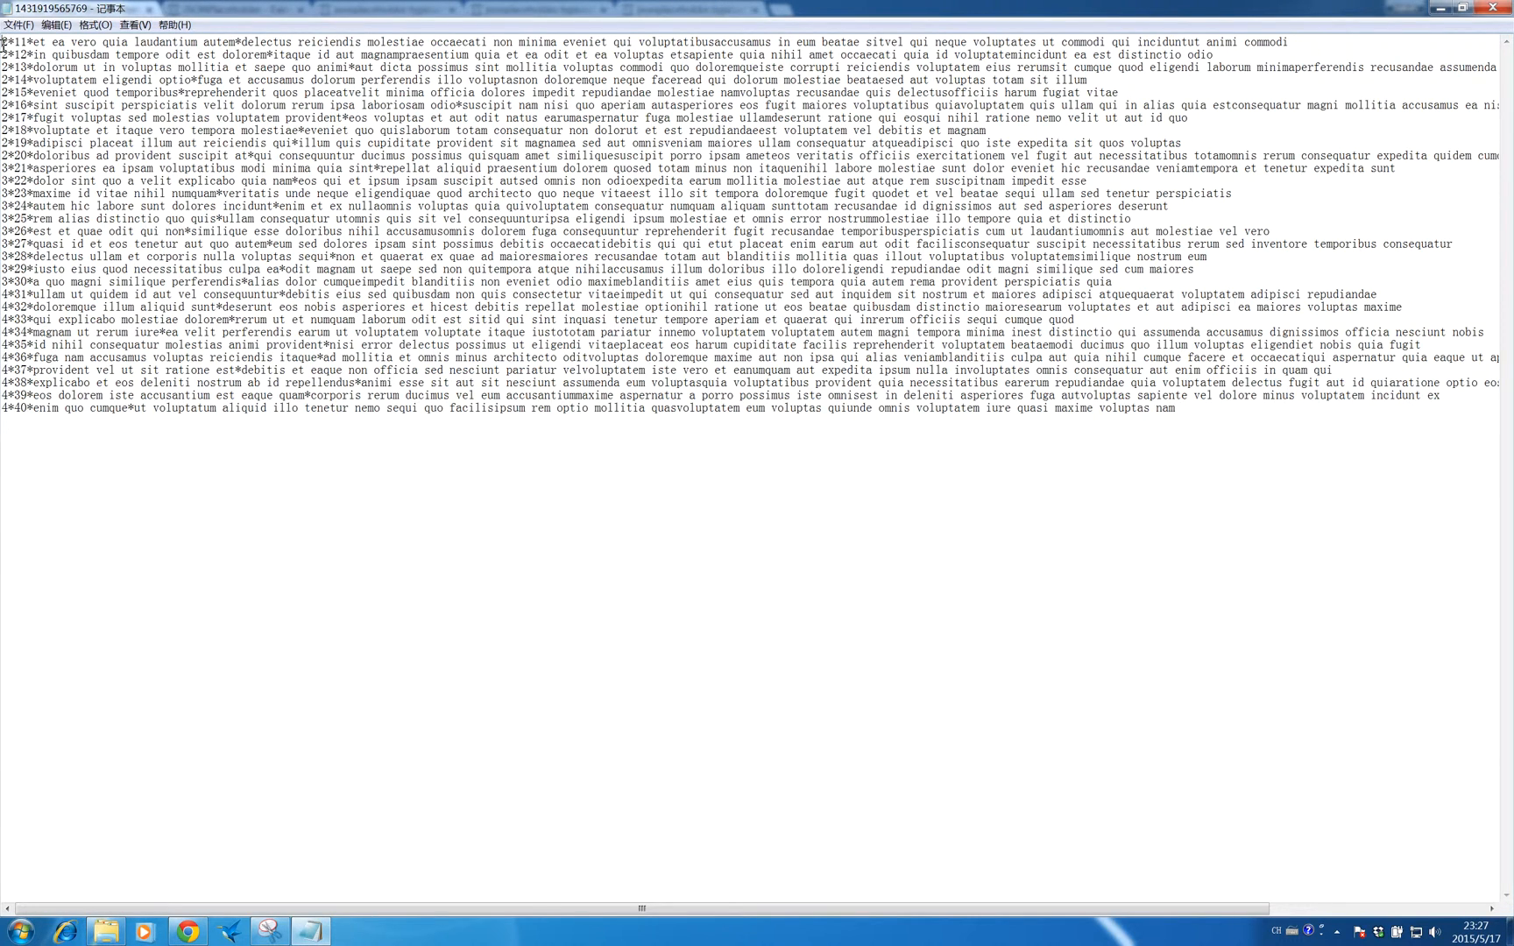
drag(2, 41, 76, 411)
click(76, 412)
click(1494, 7)
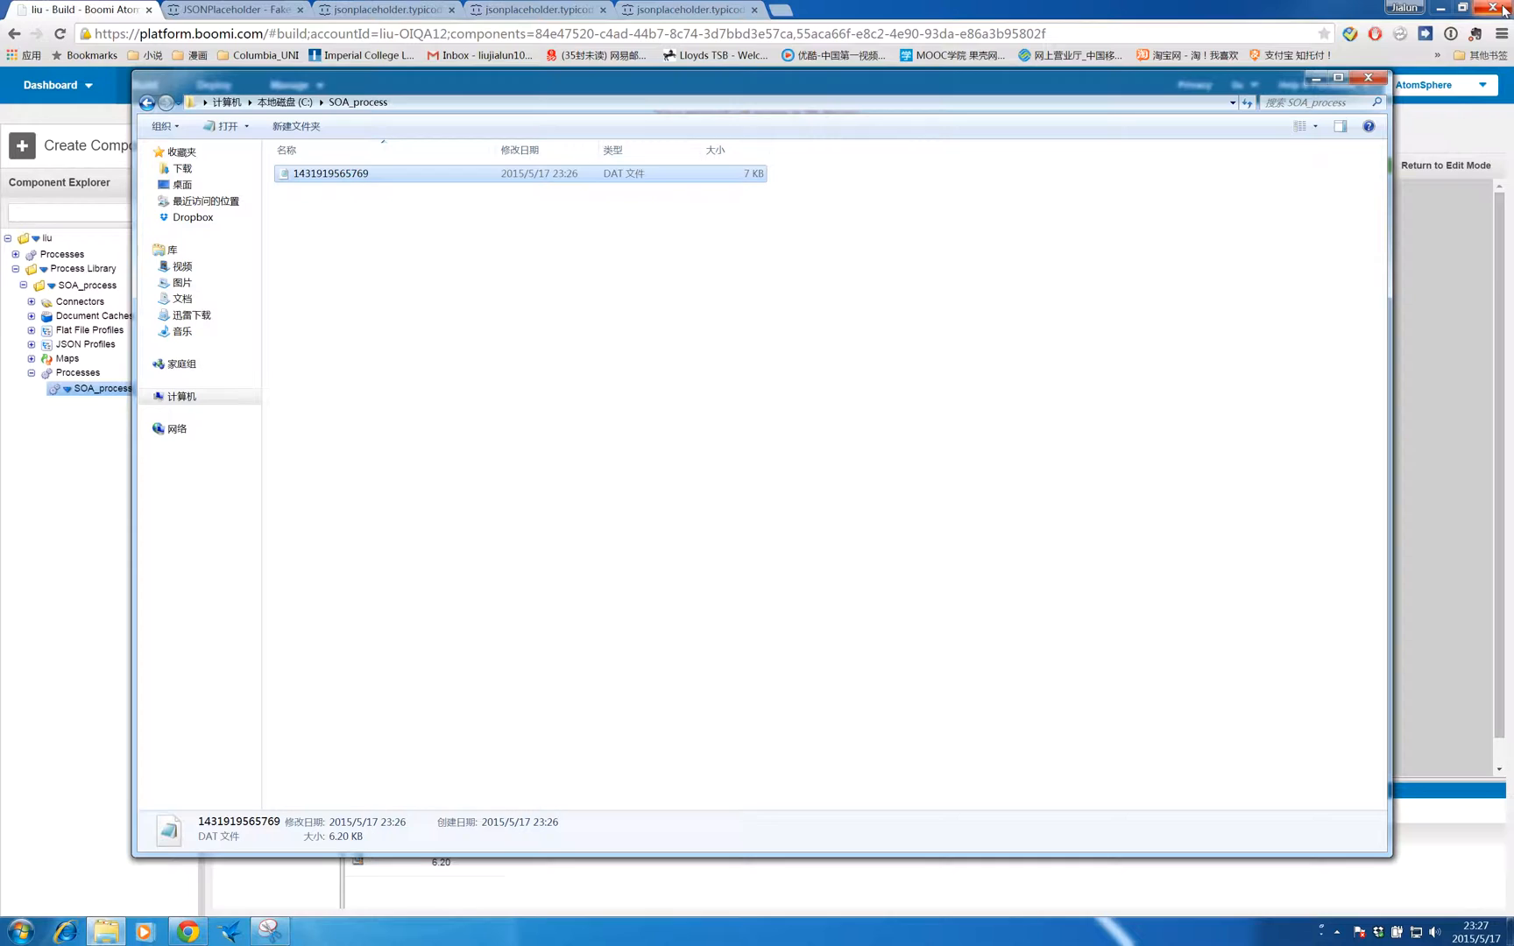
click(1370, 78)
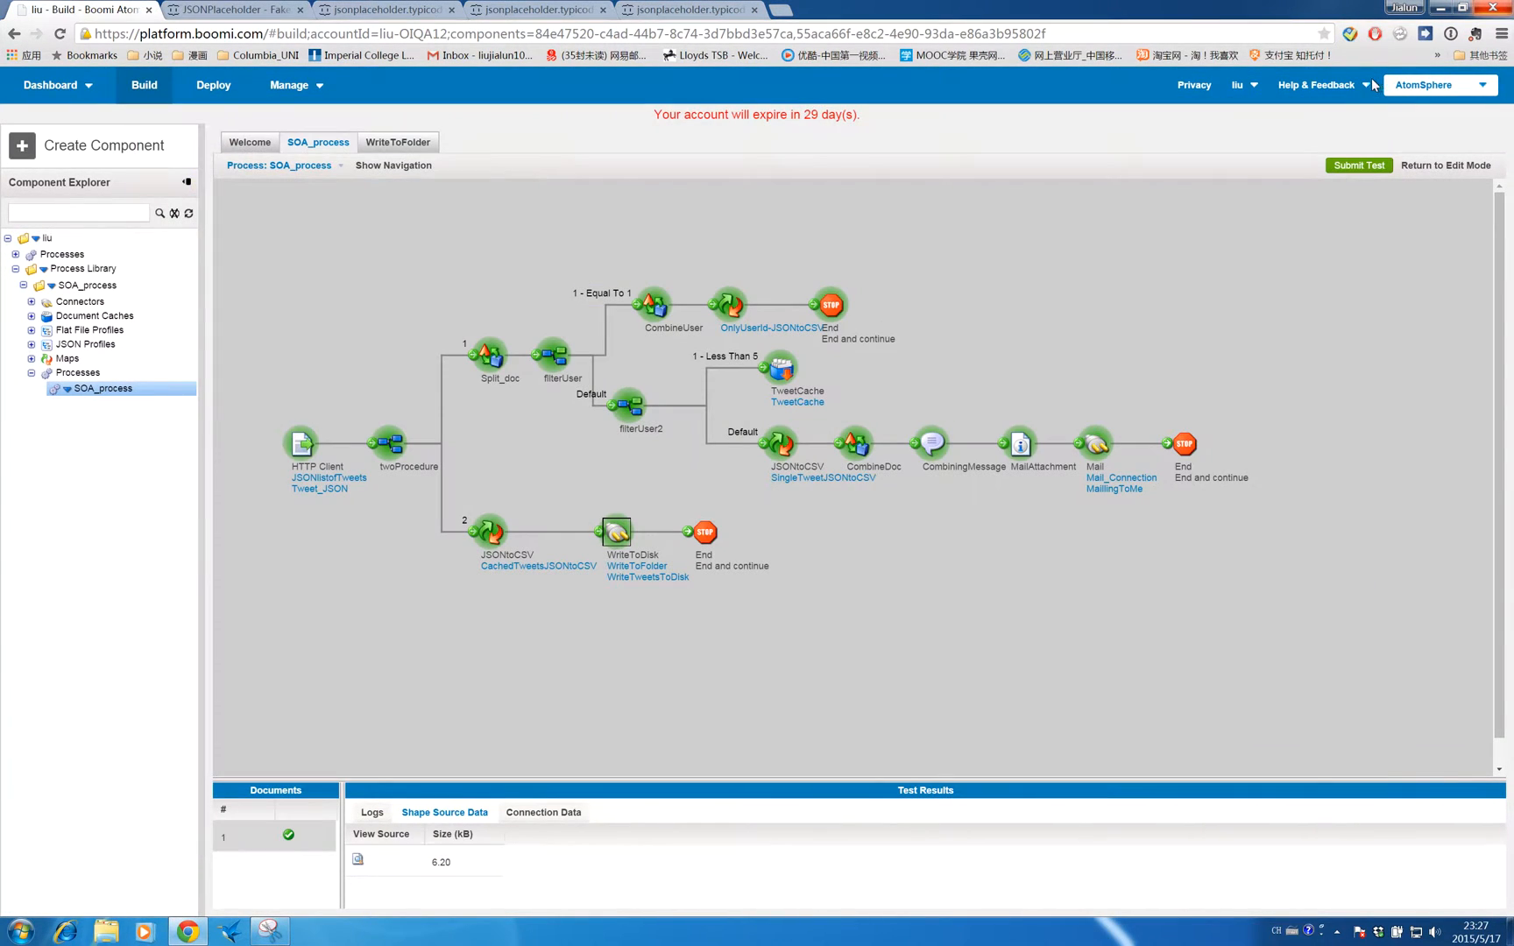
click(1446, 167)
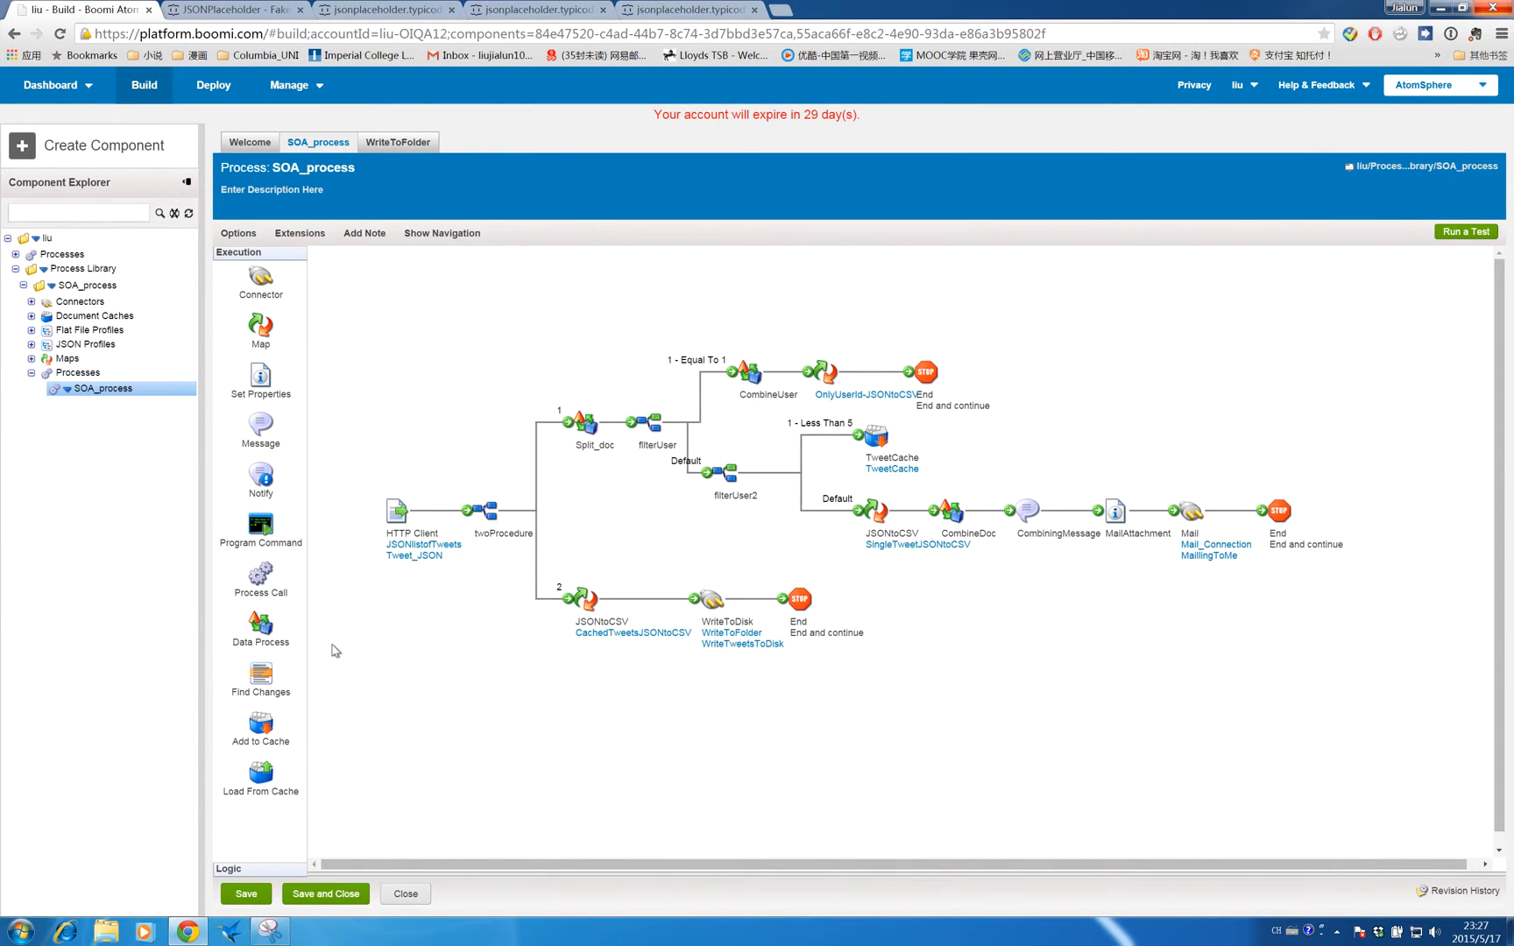